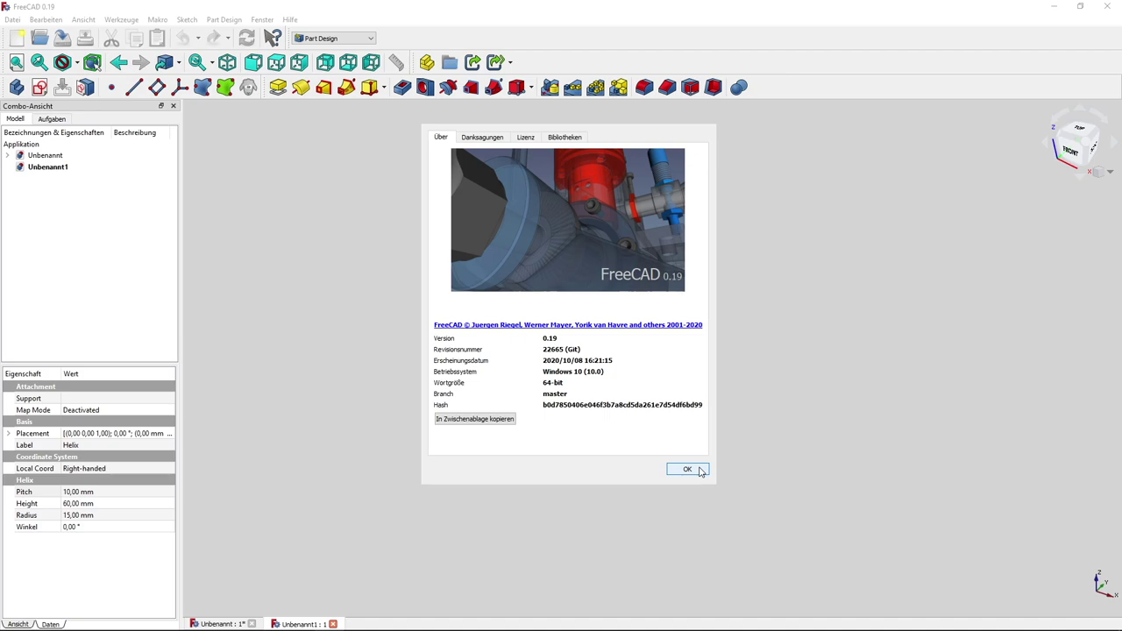
Close the About FreeCAD window to reveal the Part Design workspace
click(687, 470)
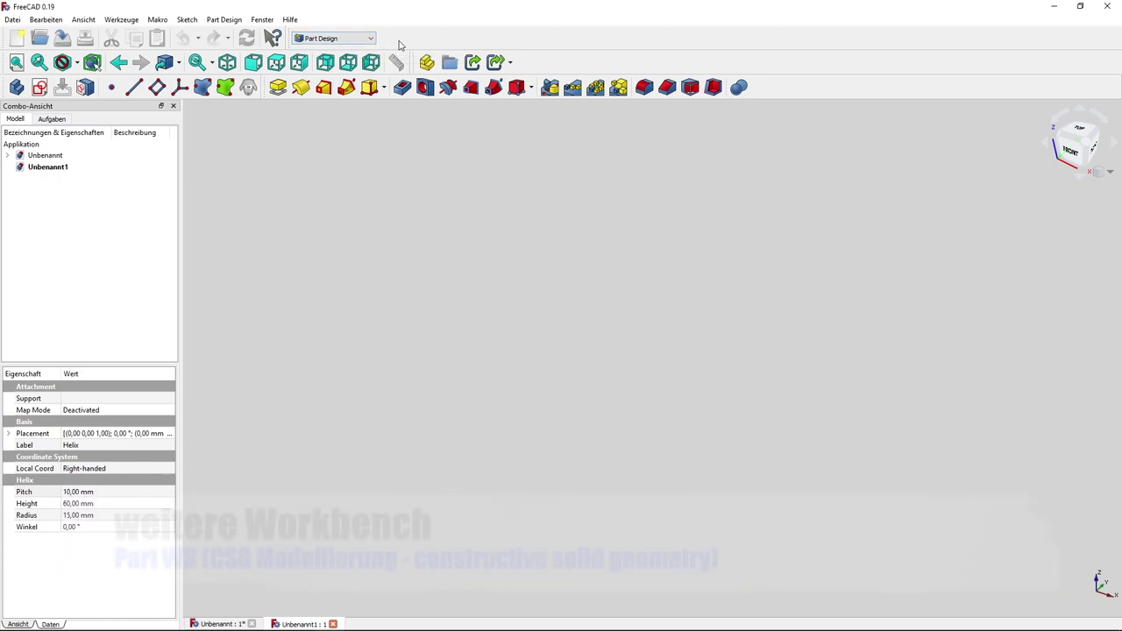
Switch from the Part Design workbench to the Part workbench
click(364, 39)
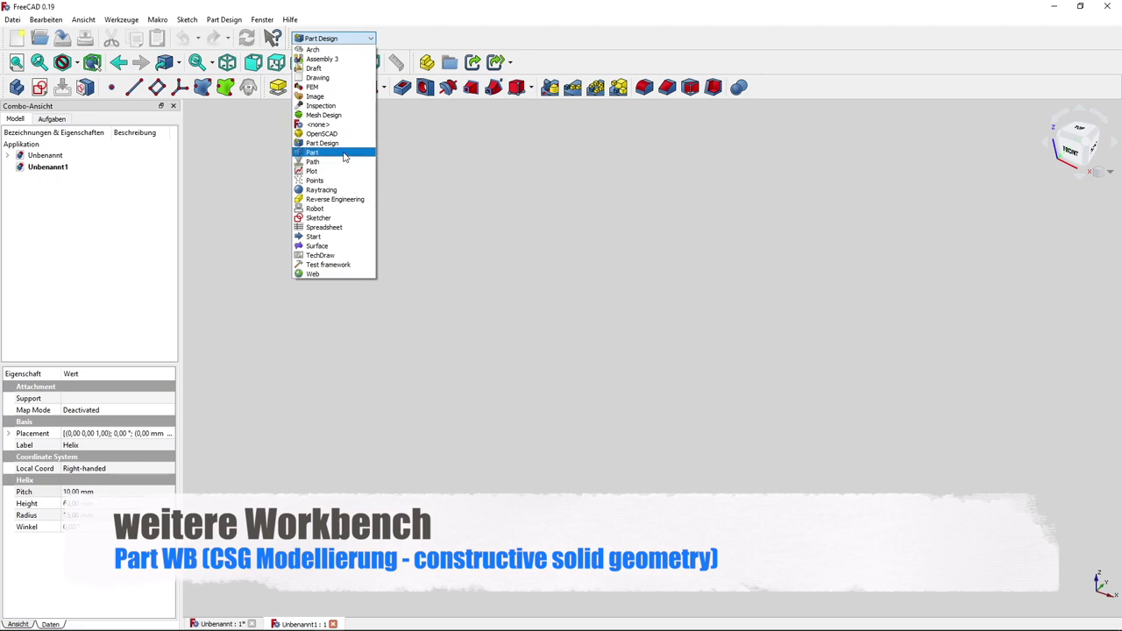
click(408, 44)
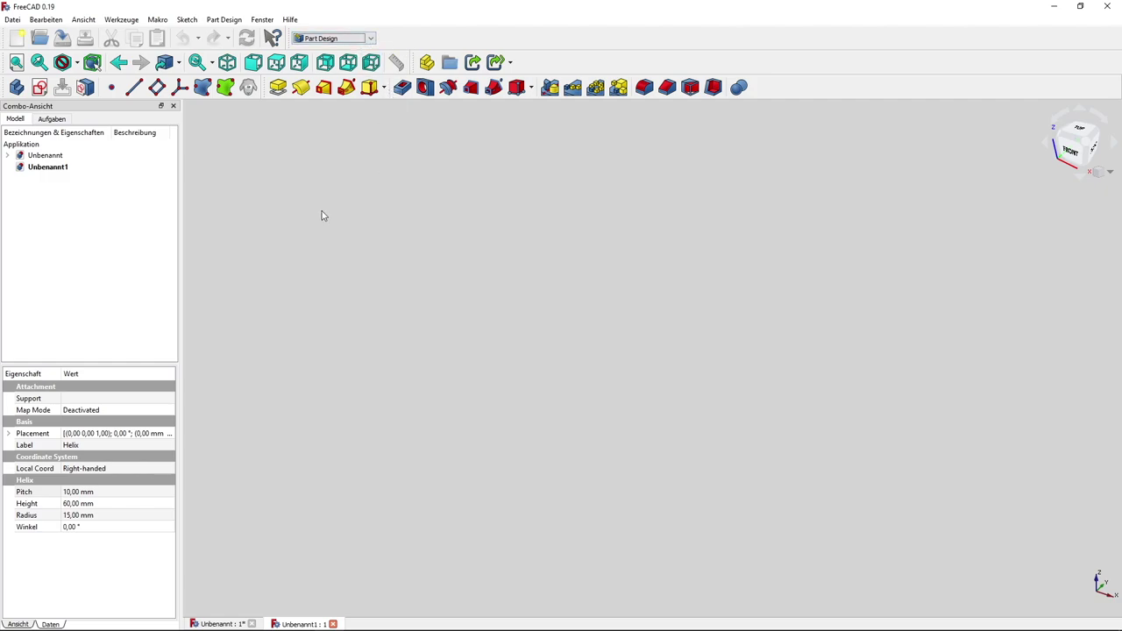
click(370, 39)
click(326, 155)
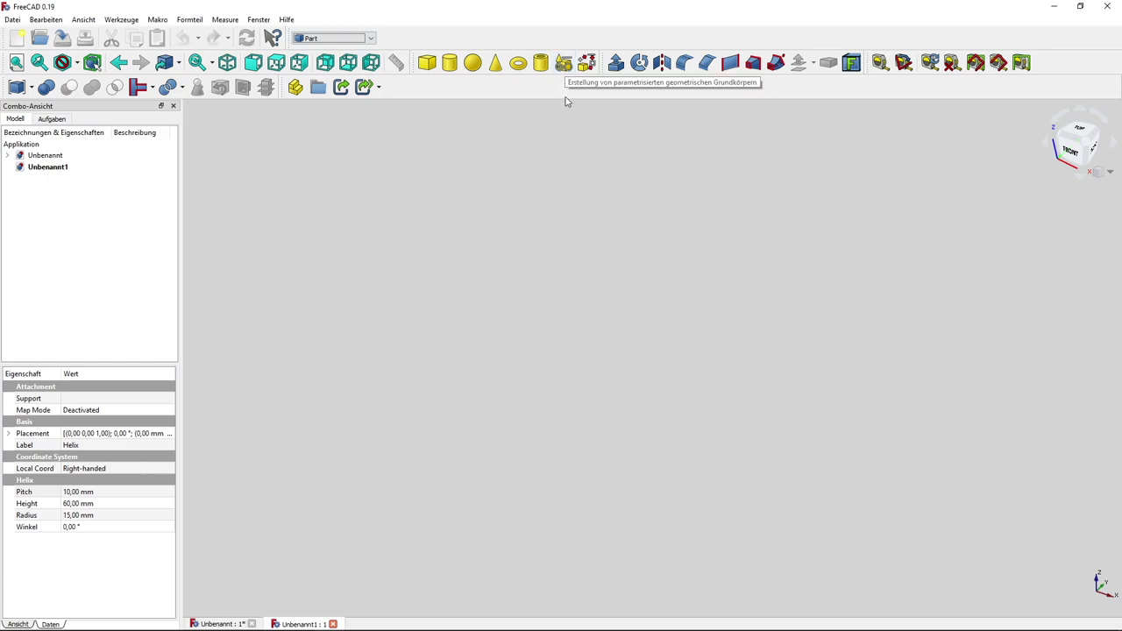
Start a Part primitive and choose Helix as its type
click(564, 65)
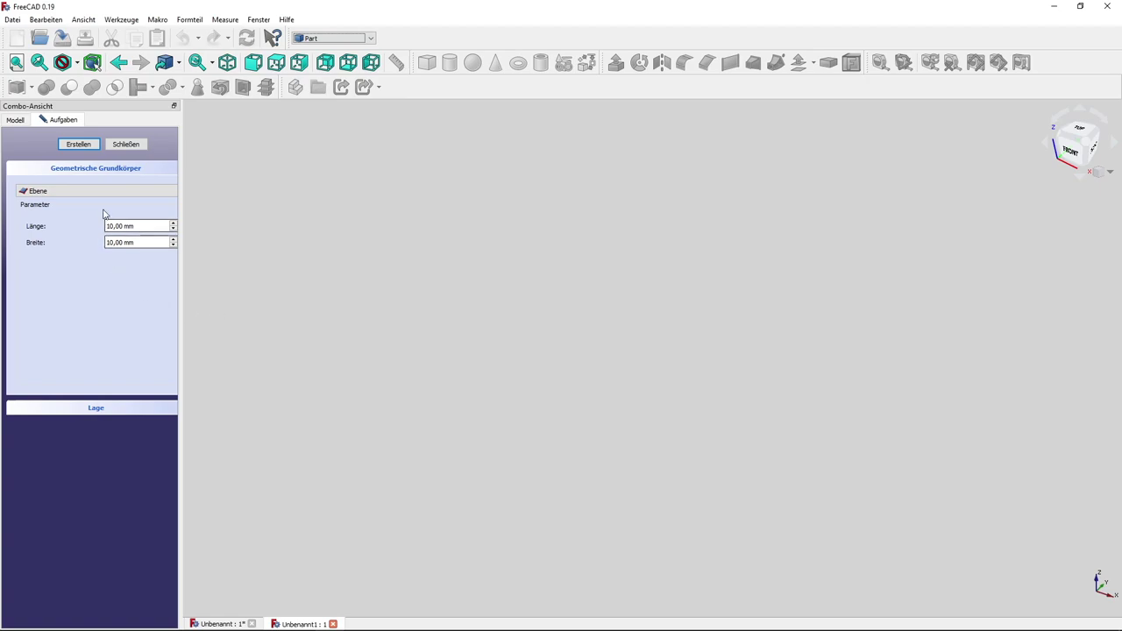
drag(182, 192, 240, 198)
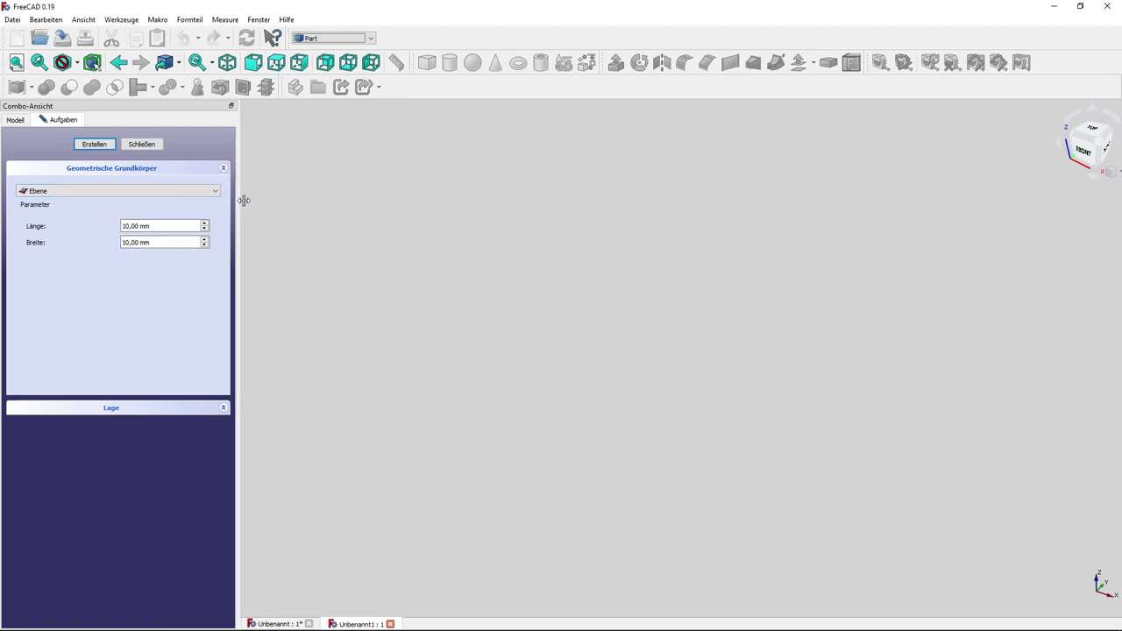
click(76, 194)
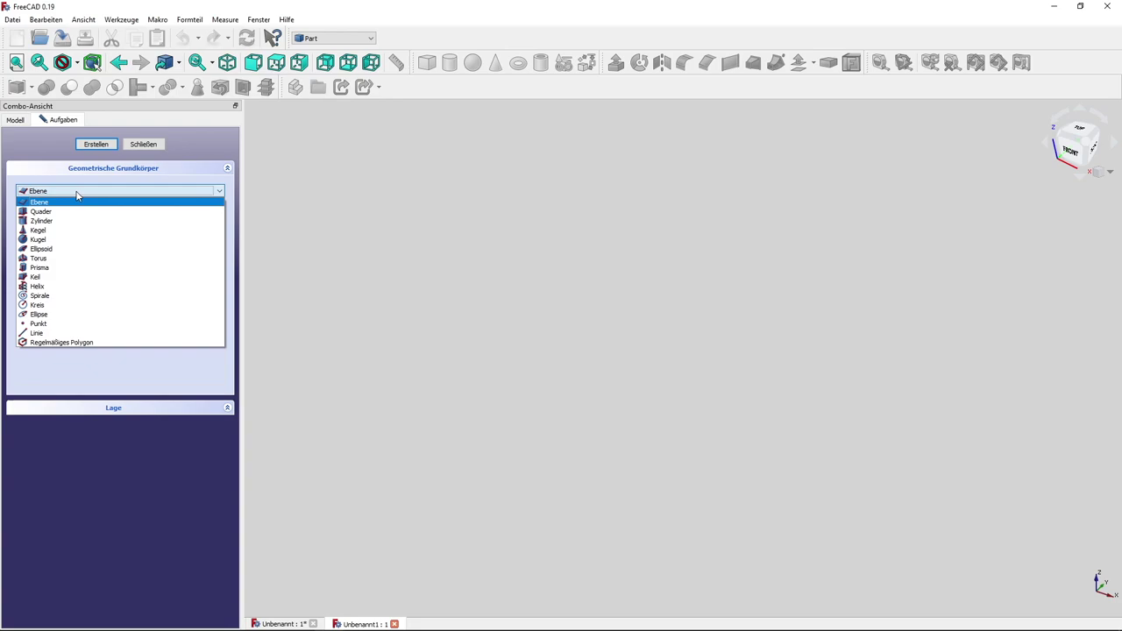
click(61, 287)
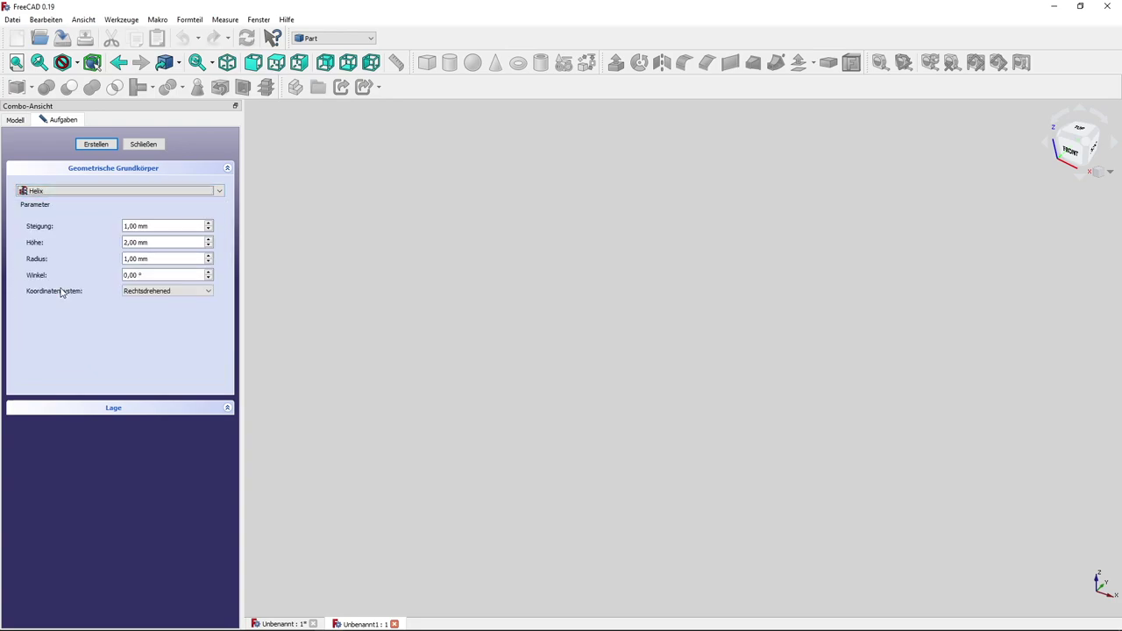
Create a helix with pitch 10 mm, height 60 mm and radius 15 mm
double_click(162, 226)
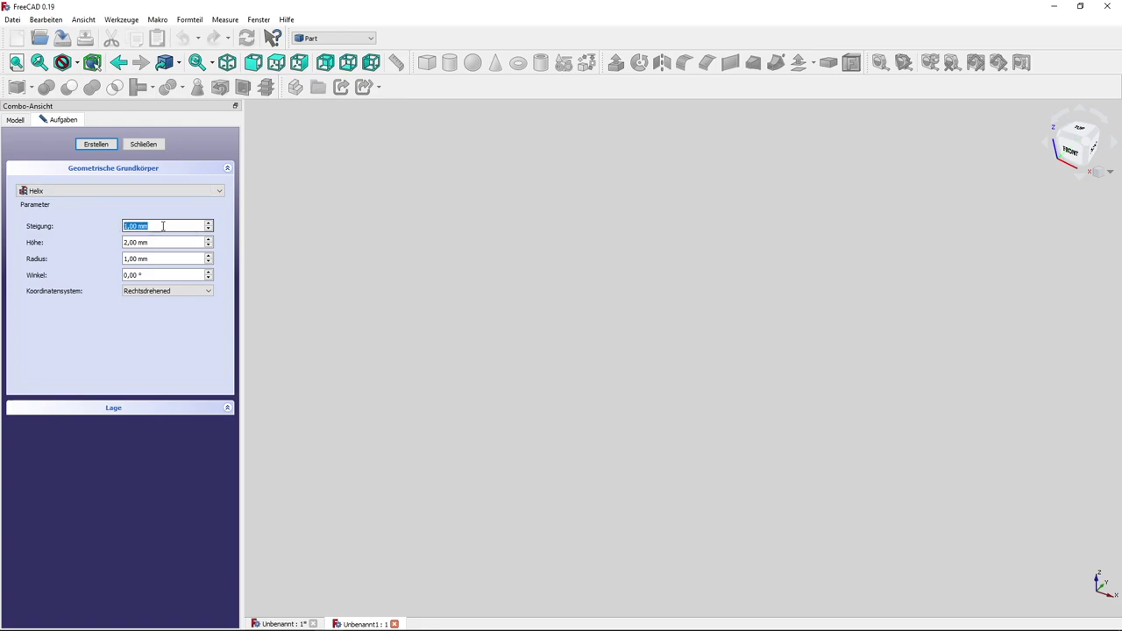
text(10 mm)
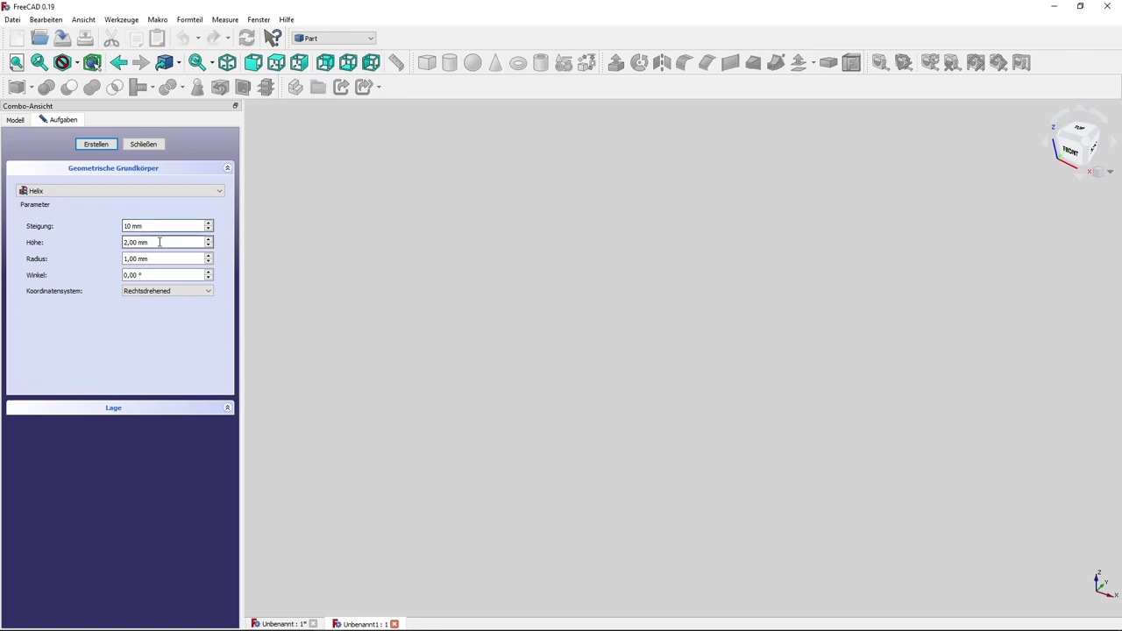
double_click(171, 244)
text(60)
key(Tab)
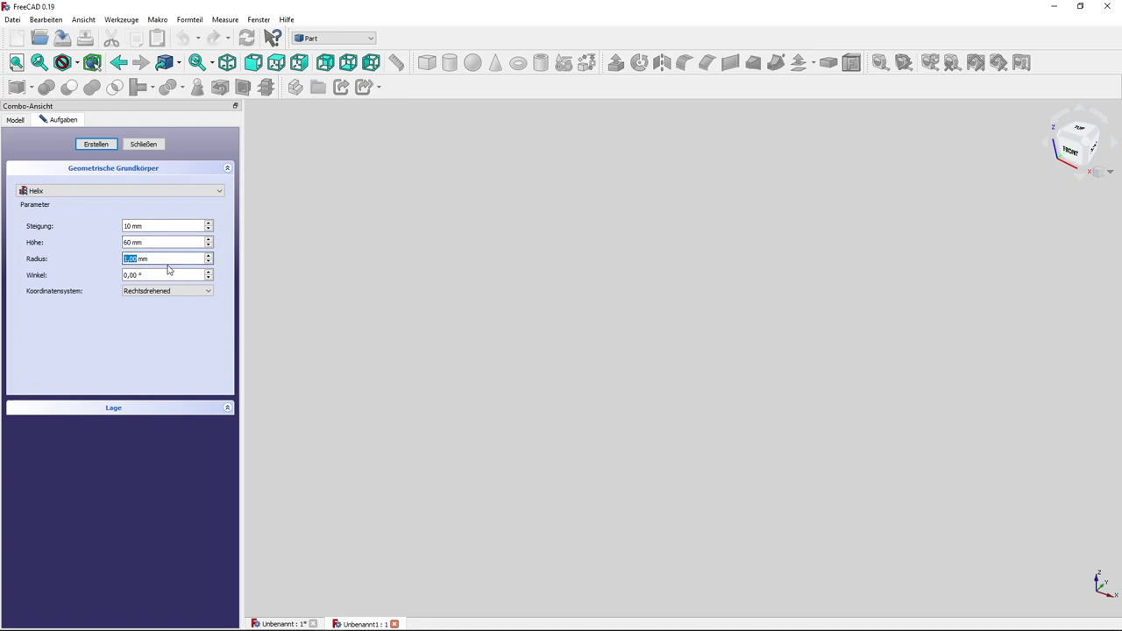
double_click(158, 259)
text(15)
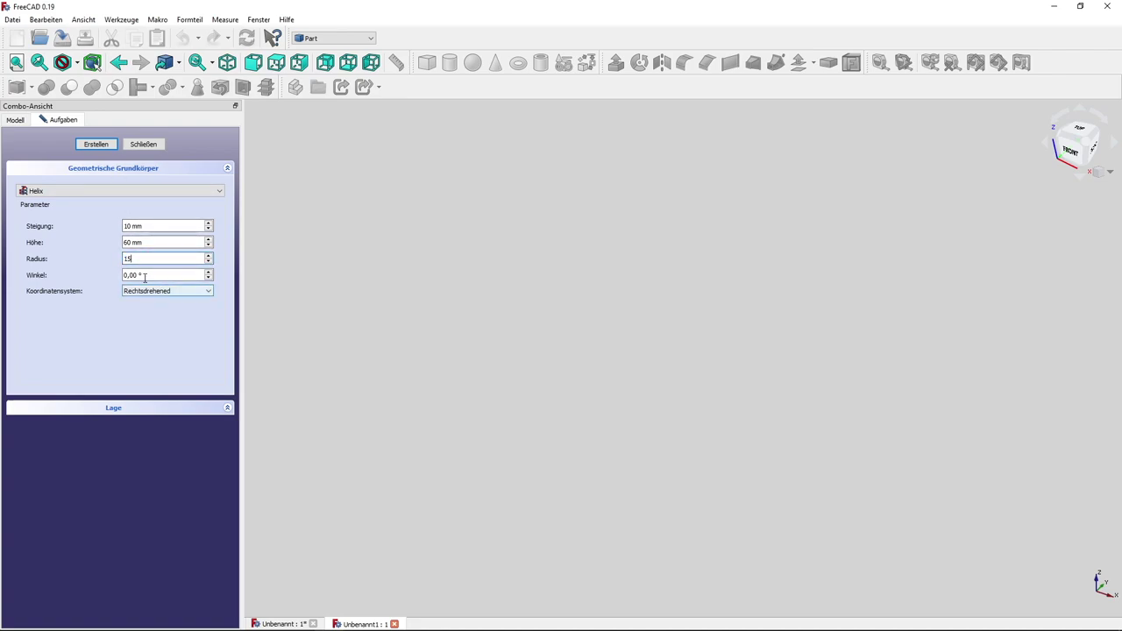
click(103, 146)
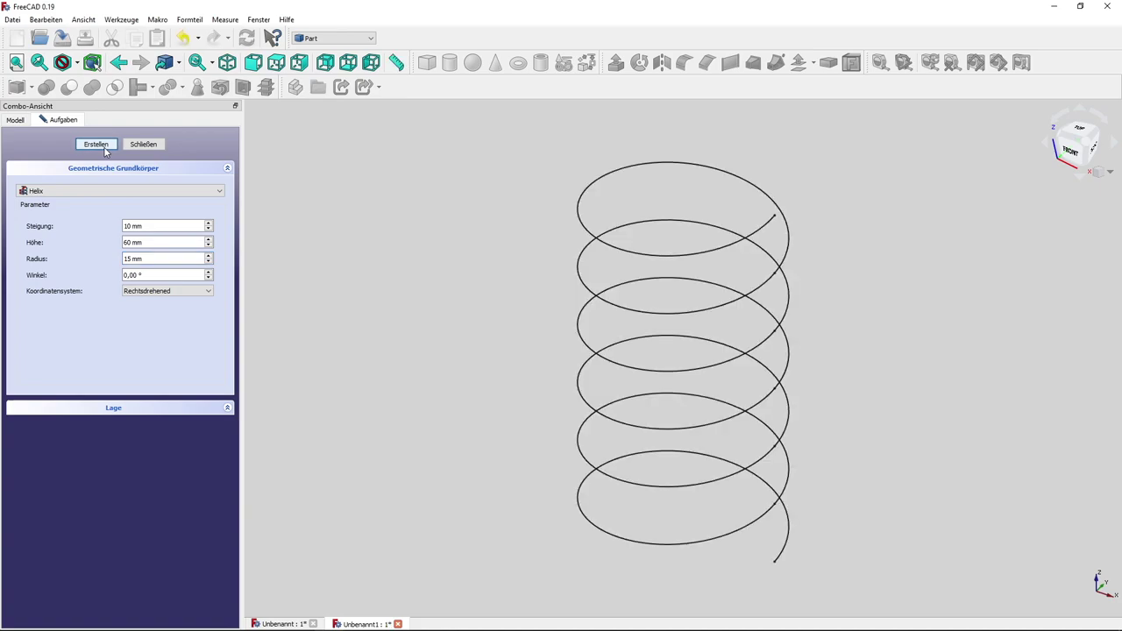
click(159, 146)
Return to the Part Design workbench and show the model tree with the Helix
mouse_move(435, 421)
middle_down()
mouse_move(316, 443)
mouse_move(335, 406)
mouse_move(403, 370)
mouse_move(357, 421)
mouse_move(345, 419)
mouse_move(380, 363)
mouse_move(358, 381)
mouse_move(381, 368)
middle_up()
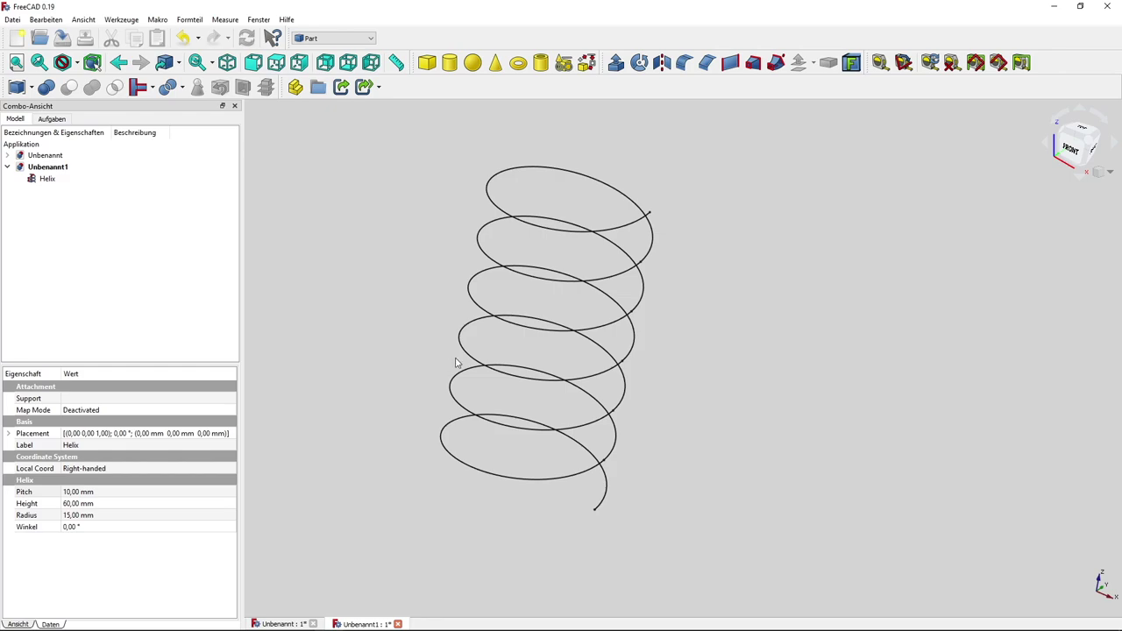
mouse_move(403, 338)
middle_down()
mouse_move(418, 321)
mouse_move(378, 341)
middle_up()
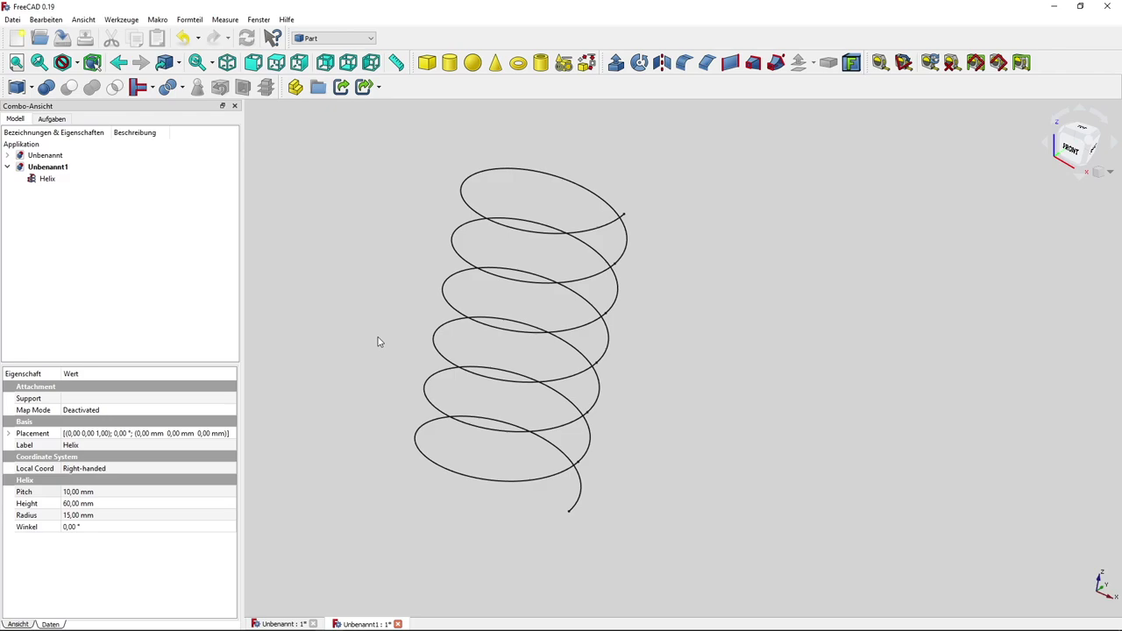
click(325, 44)
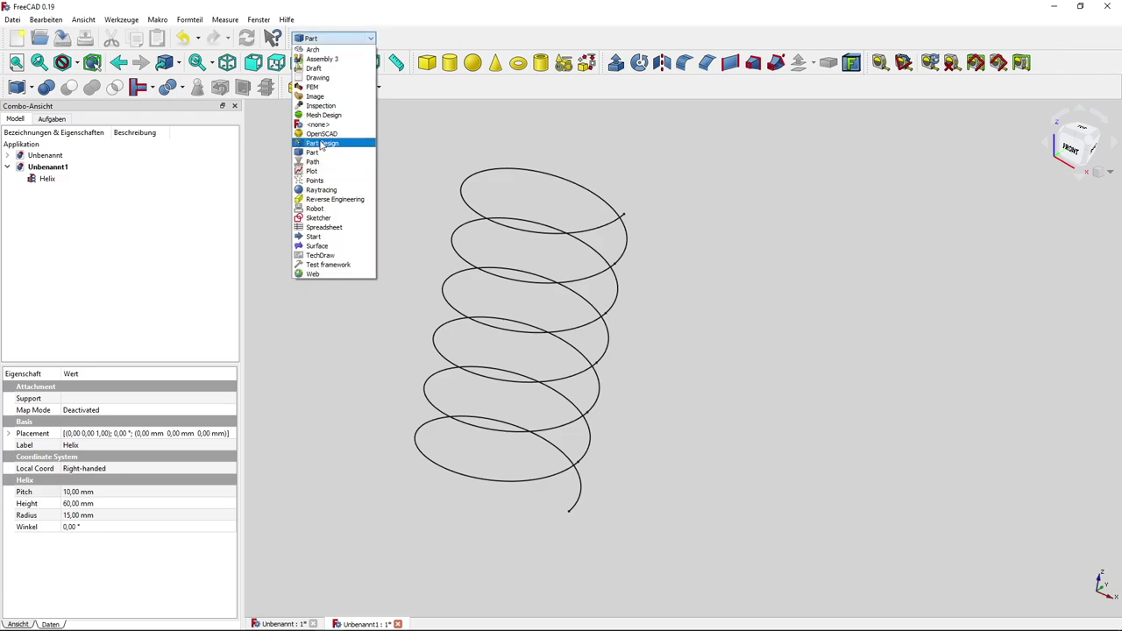
click(321, 143)
click(16, 119)
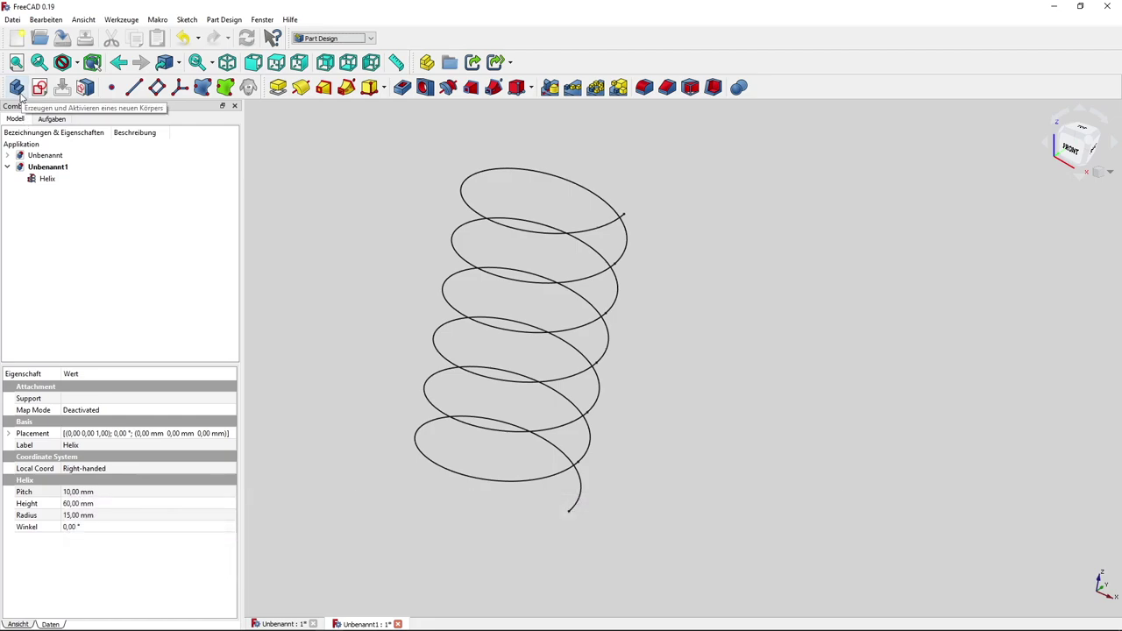
Create a new Body and try dragging the Helix into it in the tree
click(16, 88)
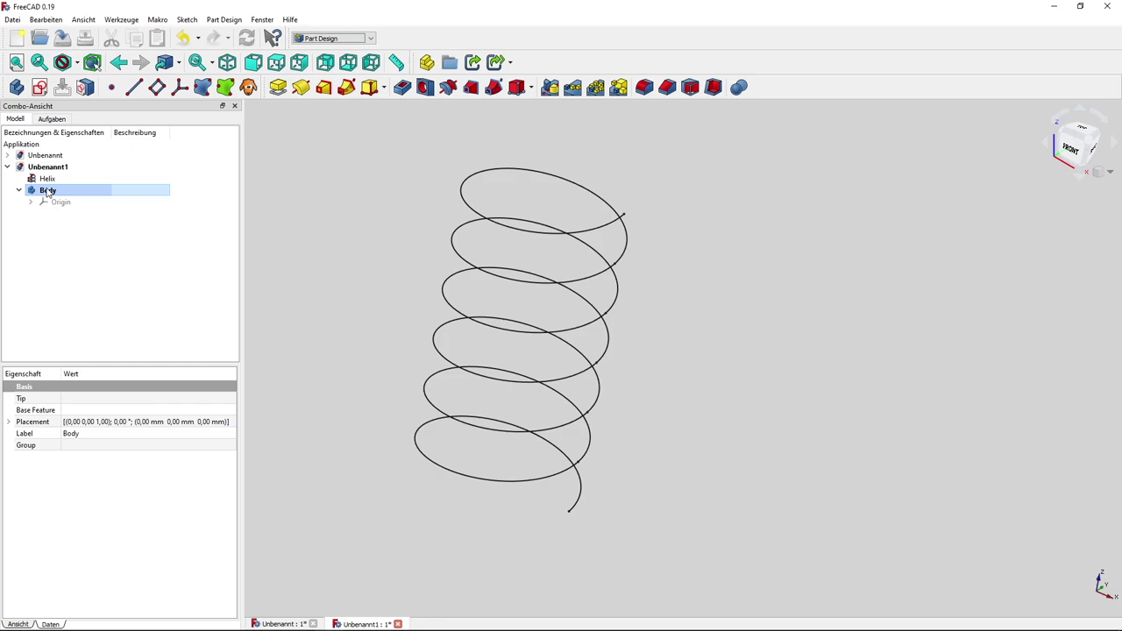
click(48, 193)
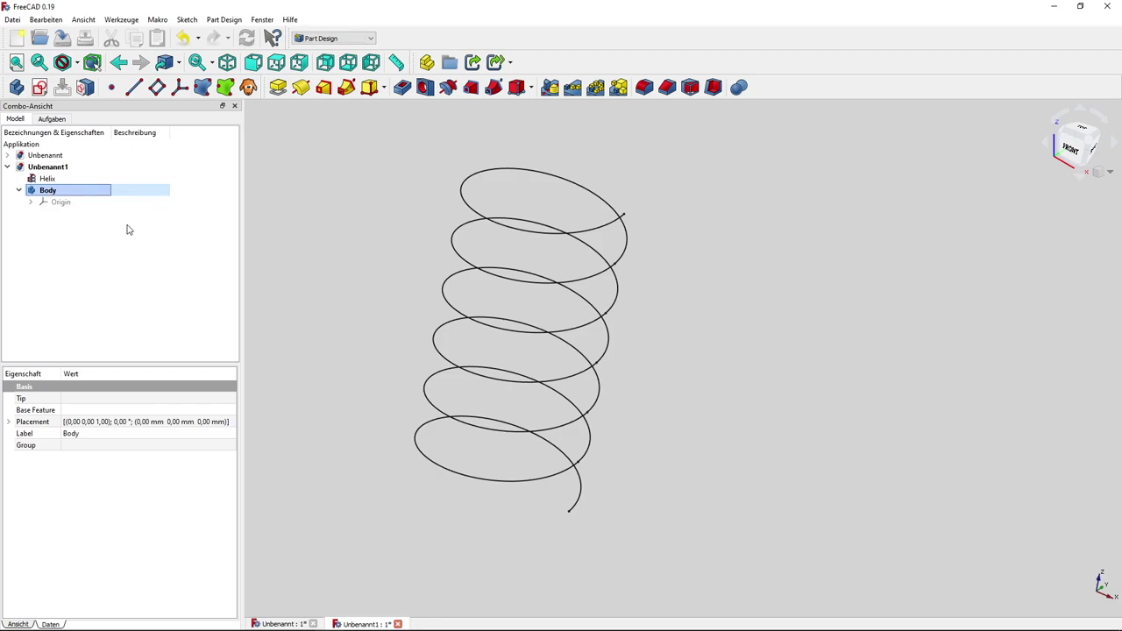
mouse_move(307, 259)
middle_down()
mouse_move(341, 265)
mouse_move(310, 269)
middle_up()
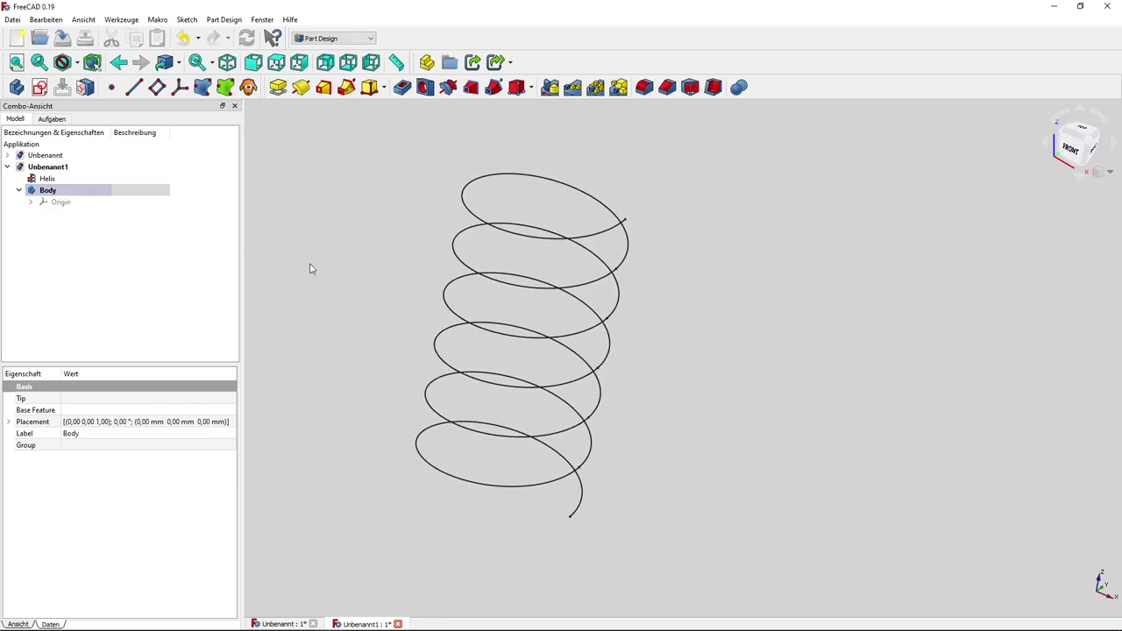
drag(53, 179, 67, 188)
click(72, 233)
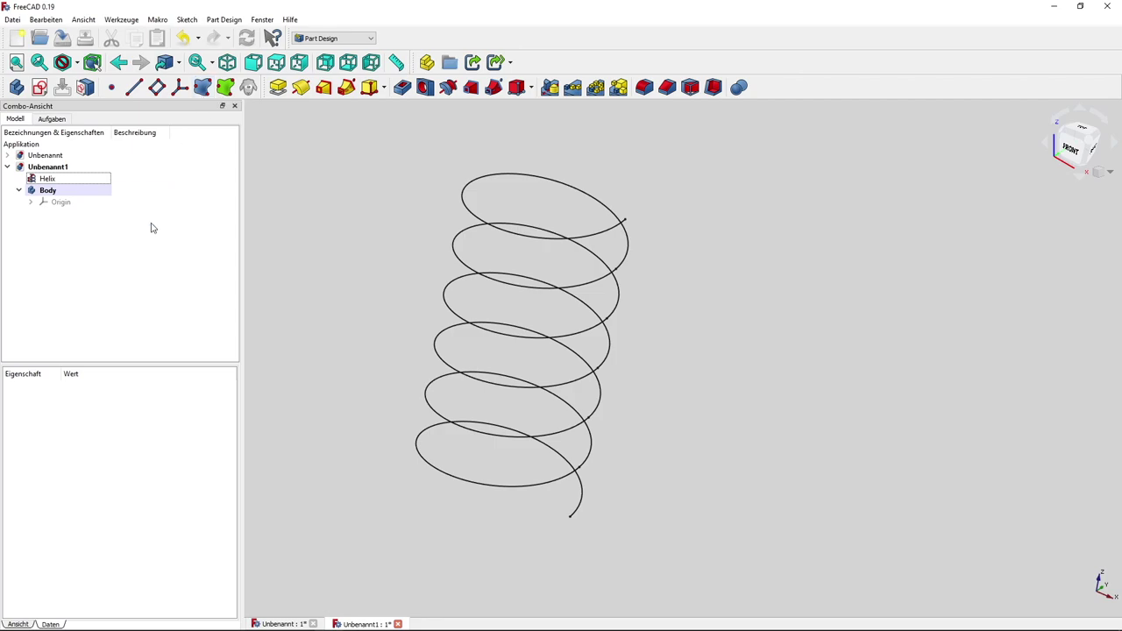
click(105, 179)
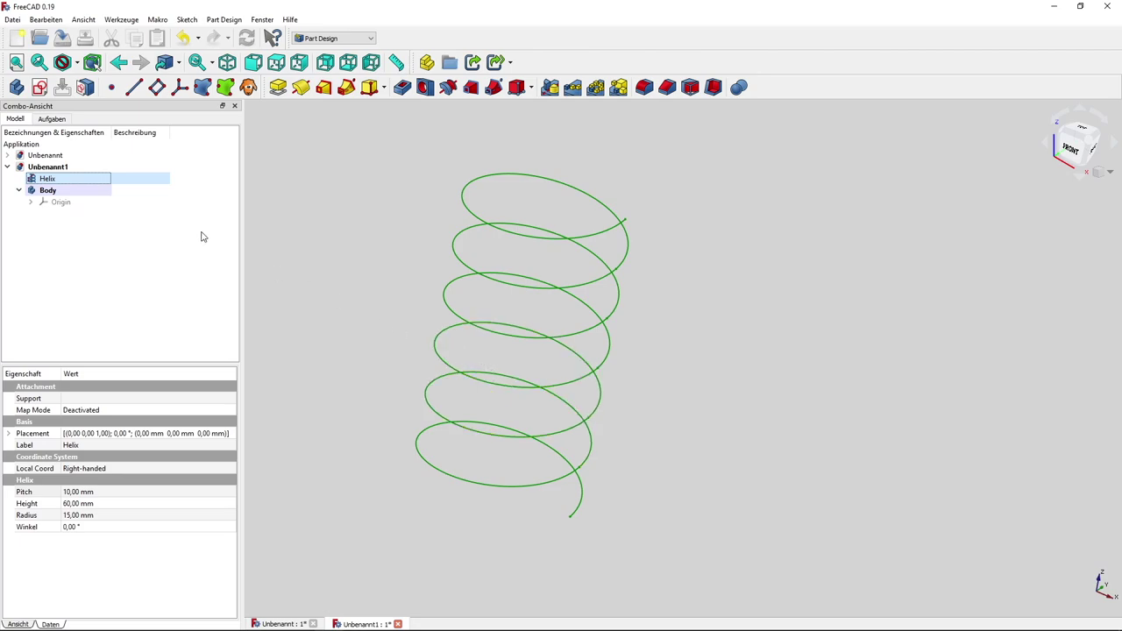
click(140, 249)
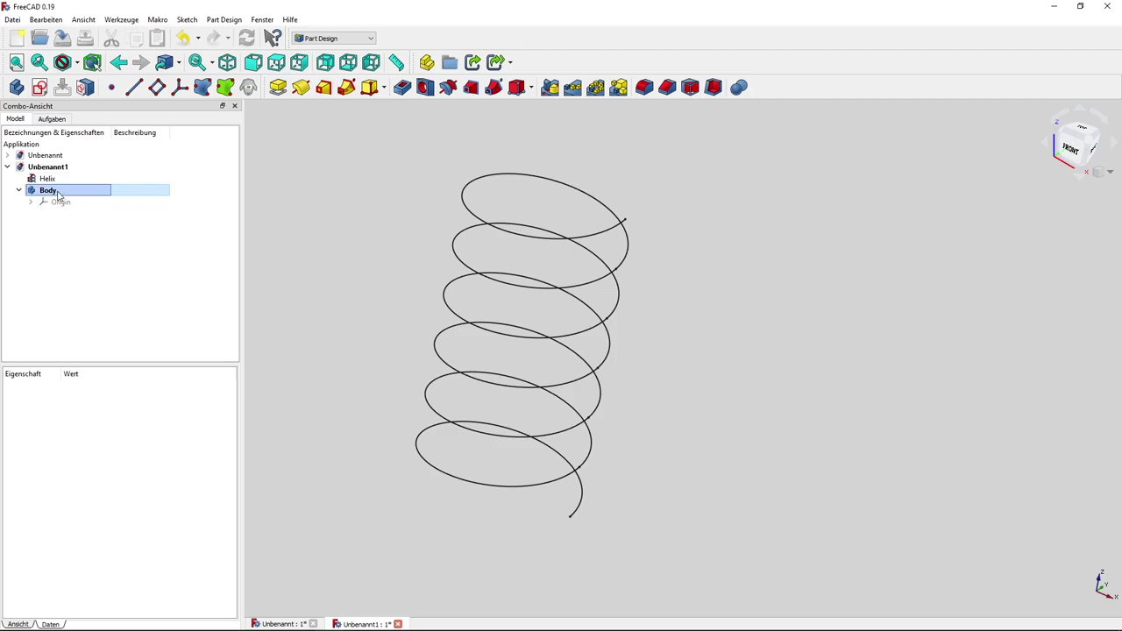
Add a ShapeBinder to the Body that references the Helix
right_click(58, 194)
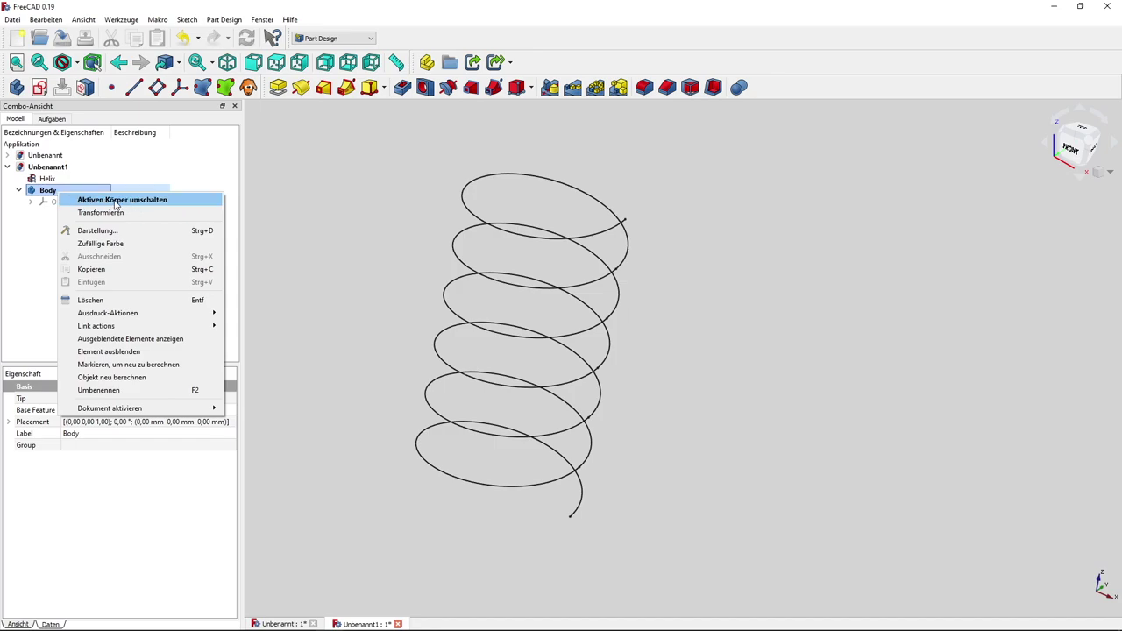
click(39, 233)
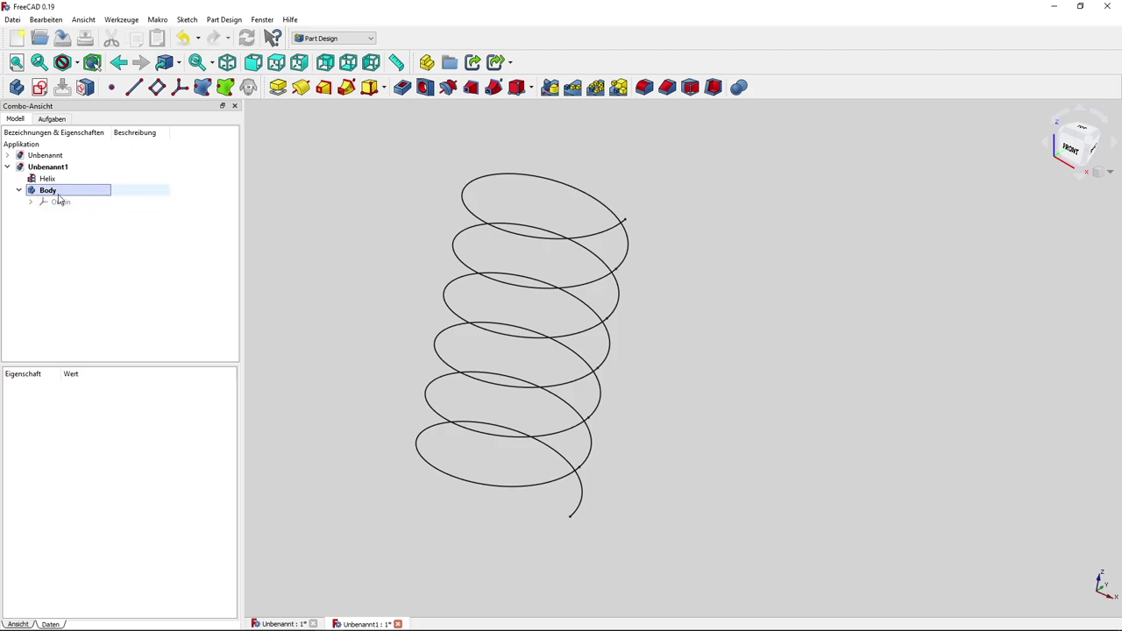
click(63, 180)
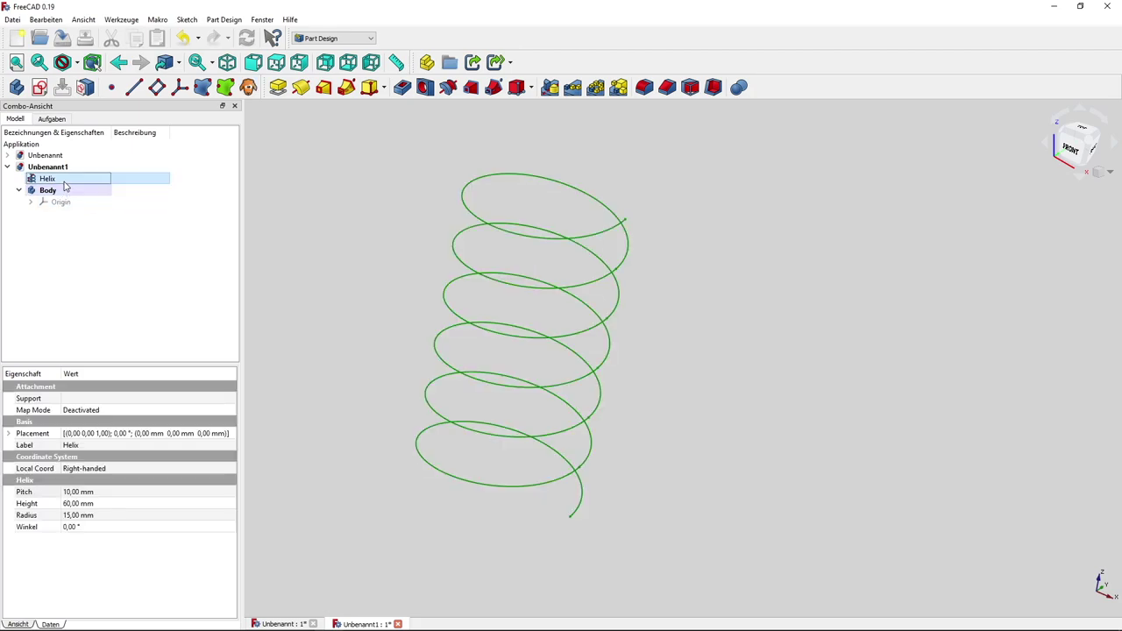
click(203, 89)
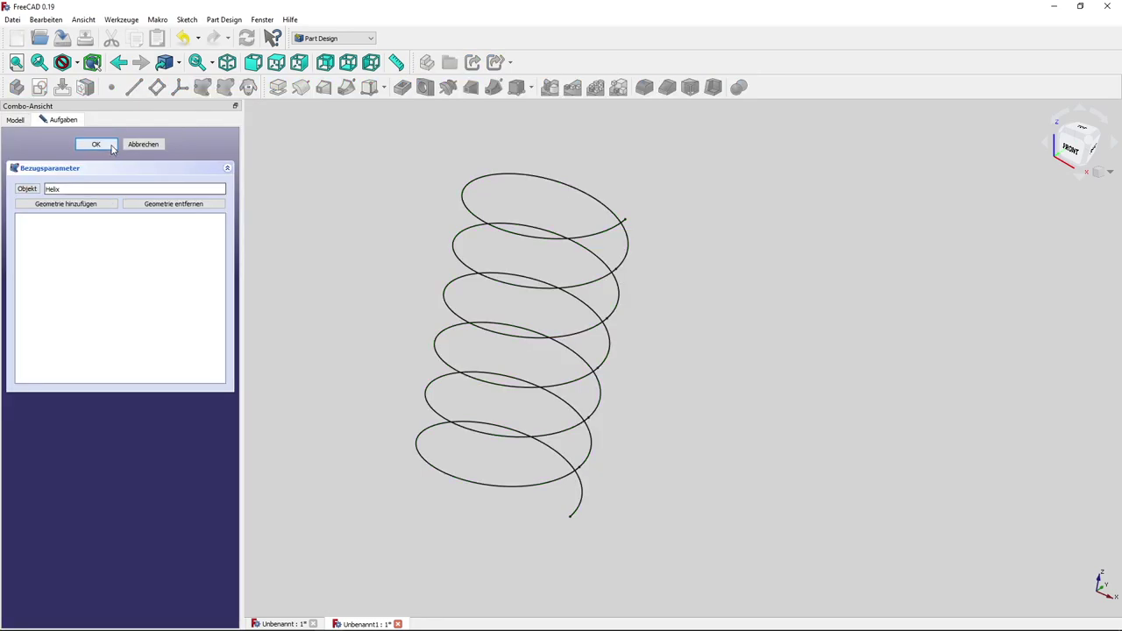
click(103, 145)
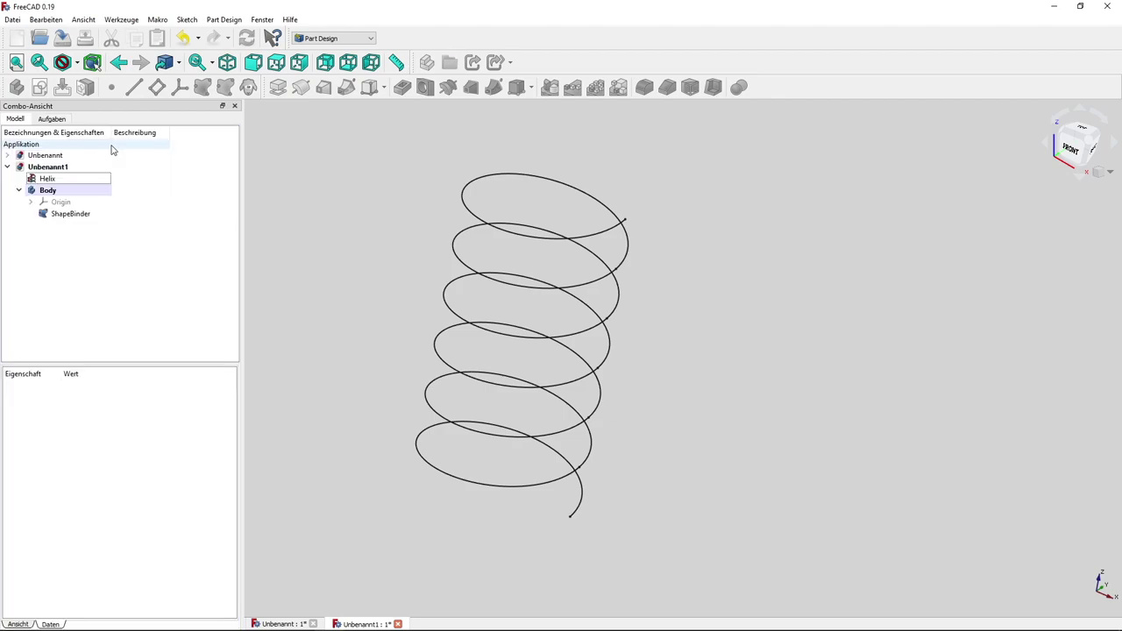
click(88, 215)
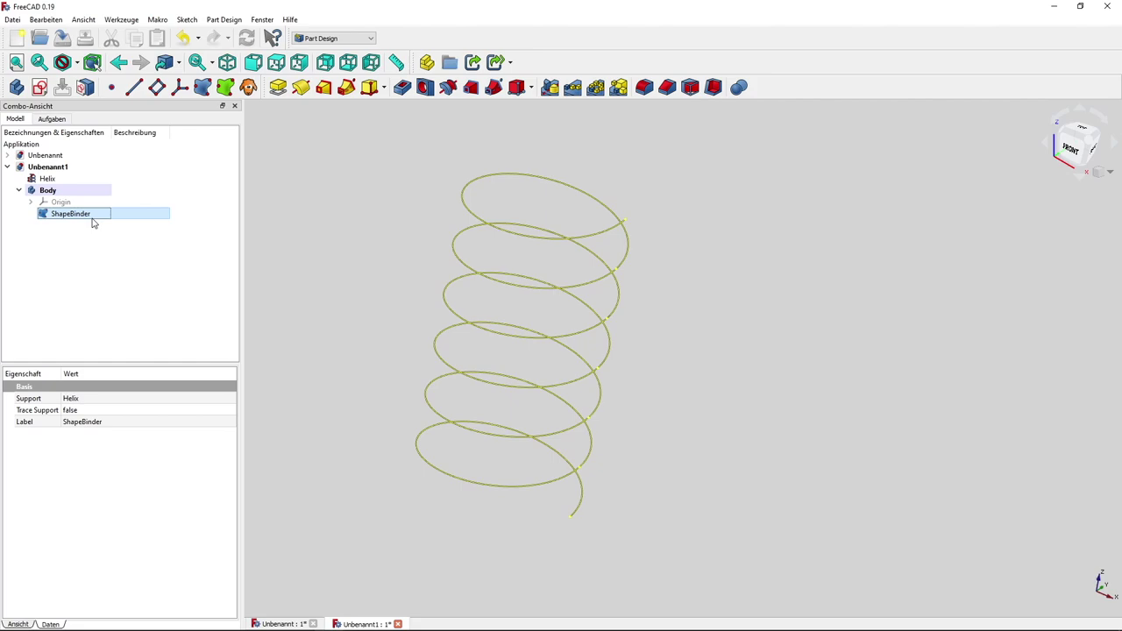
Rename the ShapeBinder to sb_helix
right_click(88, 219)
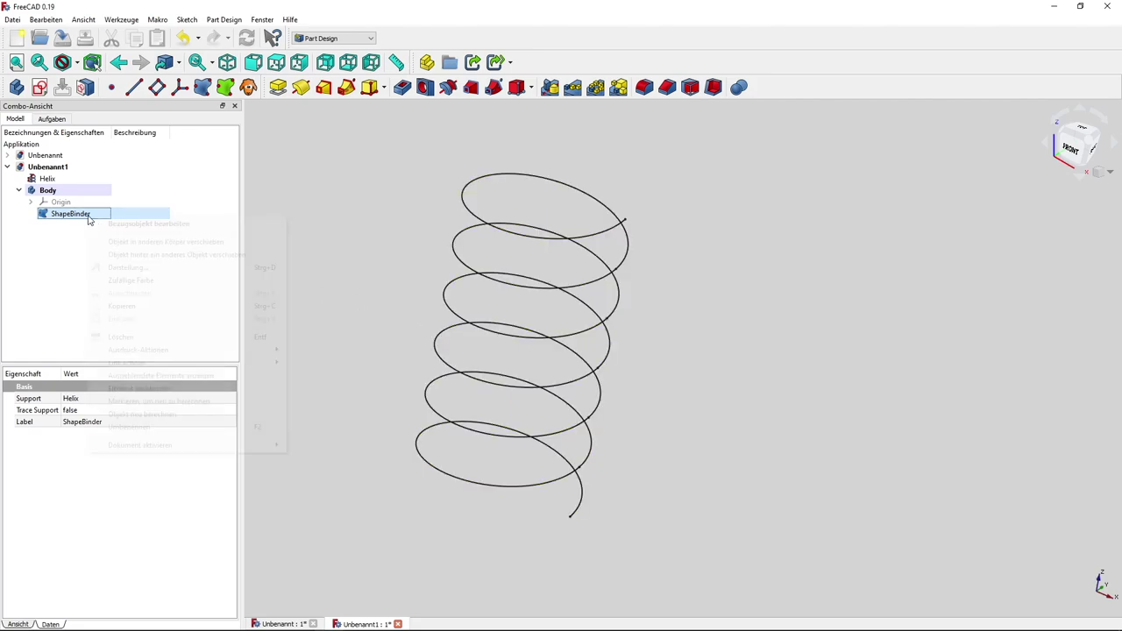
click(149, 428)
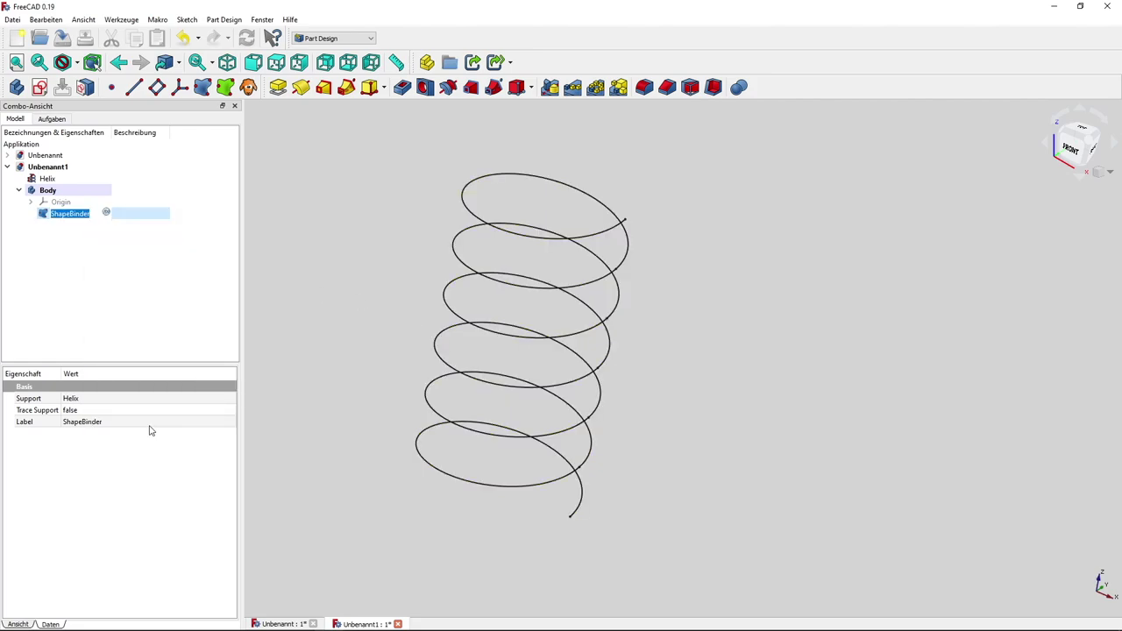
text(sb_helix)
key(Return)
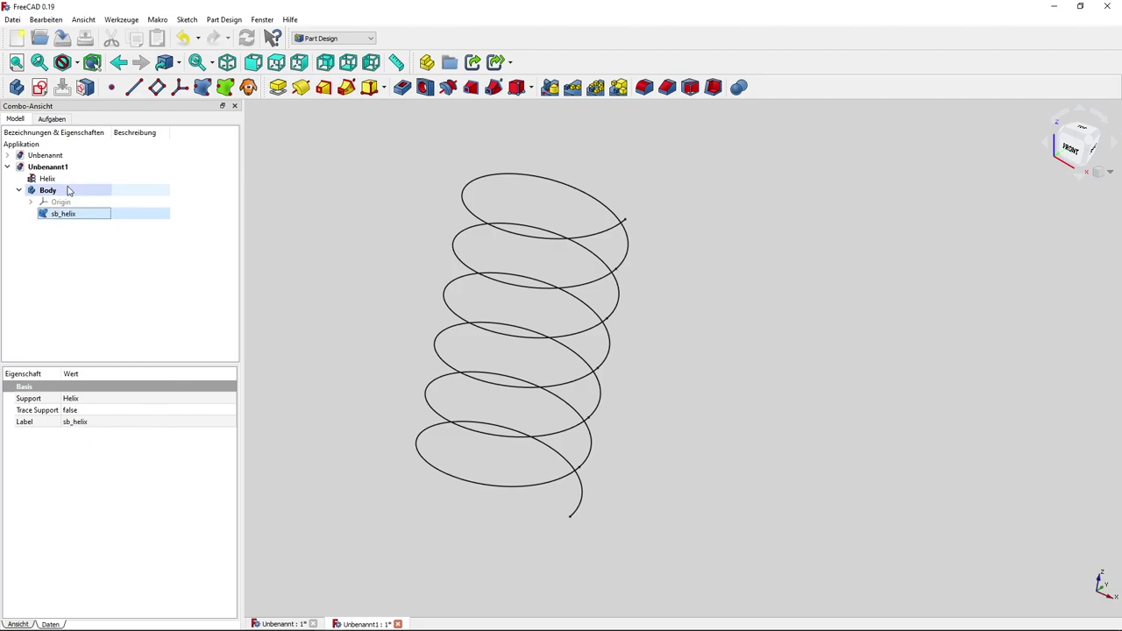
Hide the original Helix and clear the selection
click(72, 180)
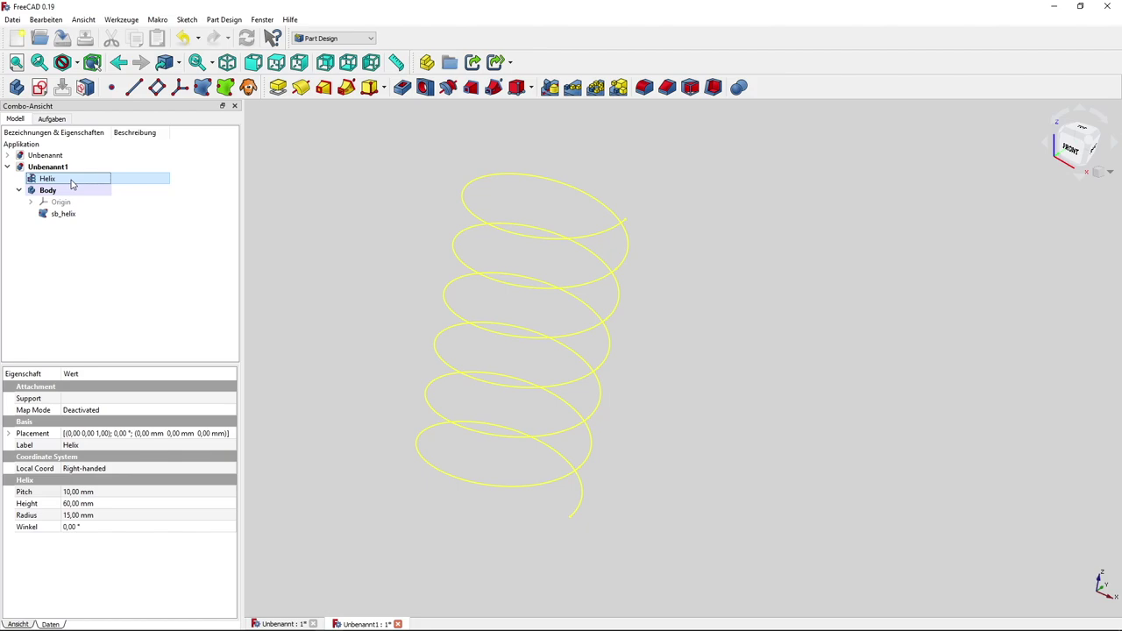
key(space)
click(291, 200)
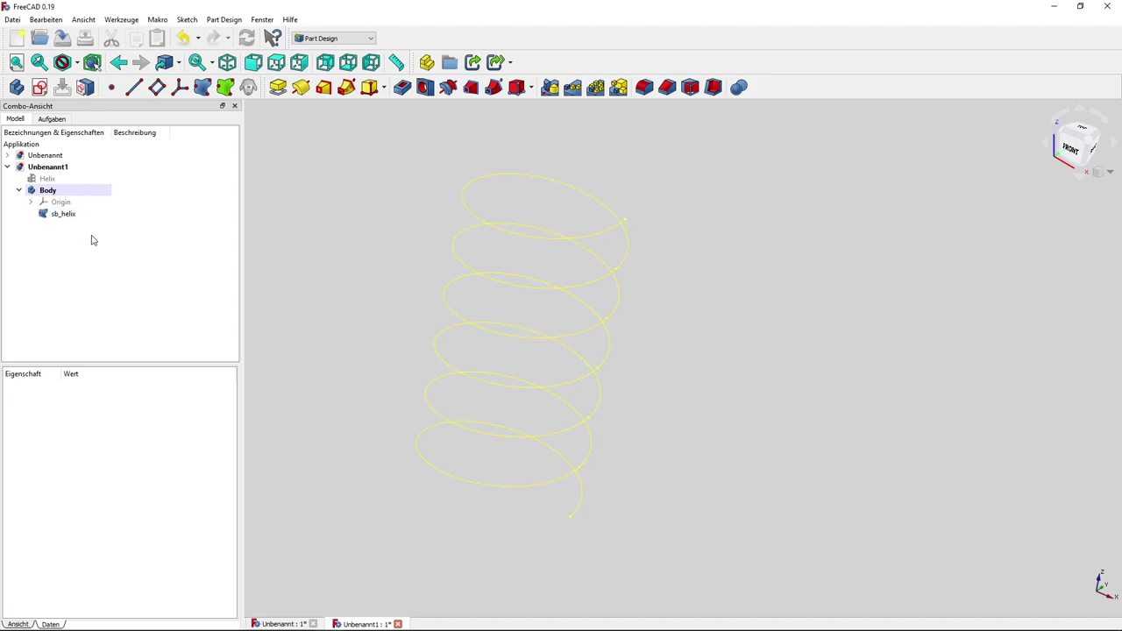
Change the sb_helix line colour to dark navy #011358
click(61, 214)
right_click(59, 213)
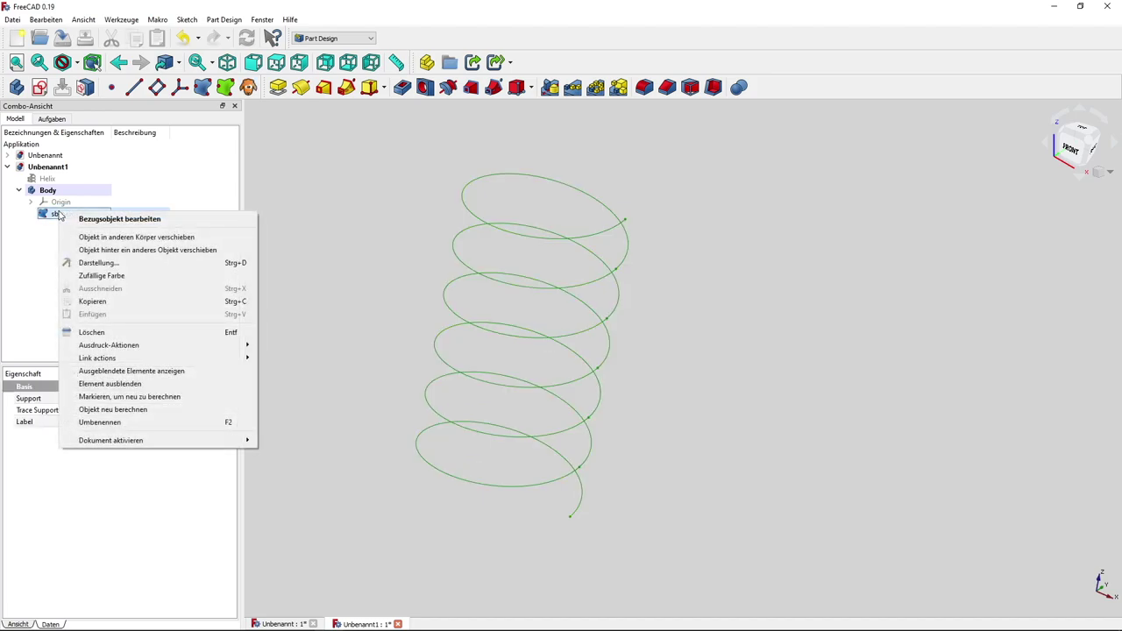
click(88, 266)
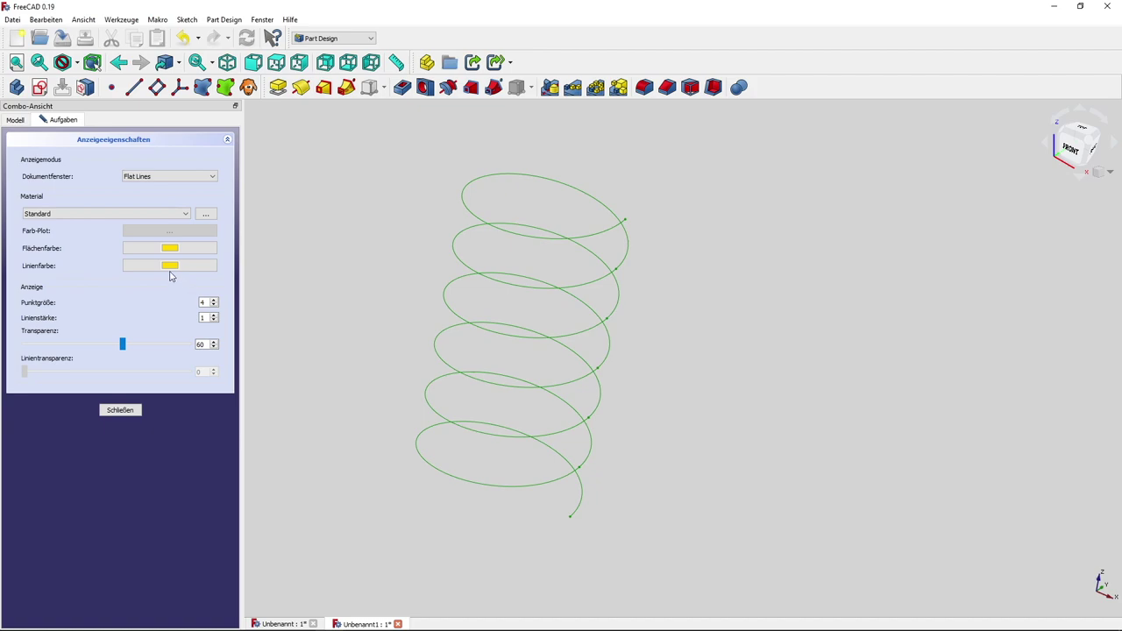
click(169, 265)
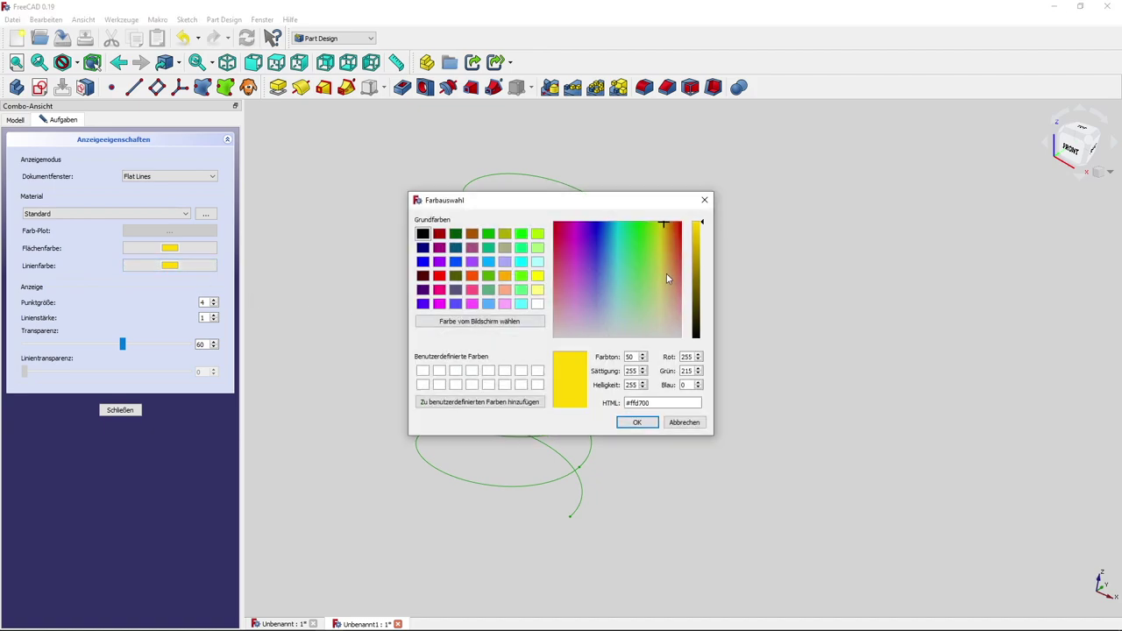
mouse_move(666, 279)
mouse_down()
mouse_move(600, 223)
mouse_move(697, 299)
mouse_up()
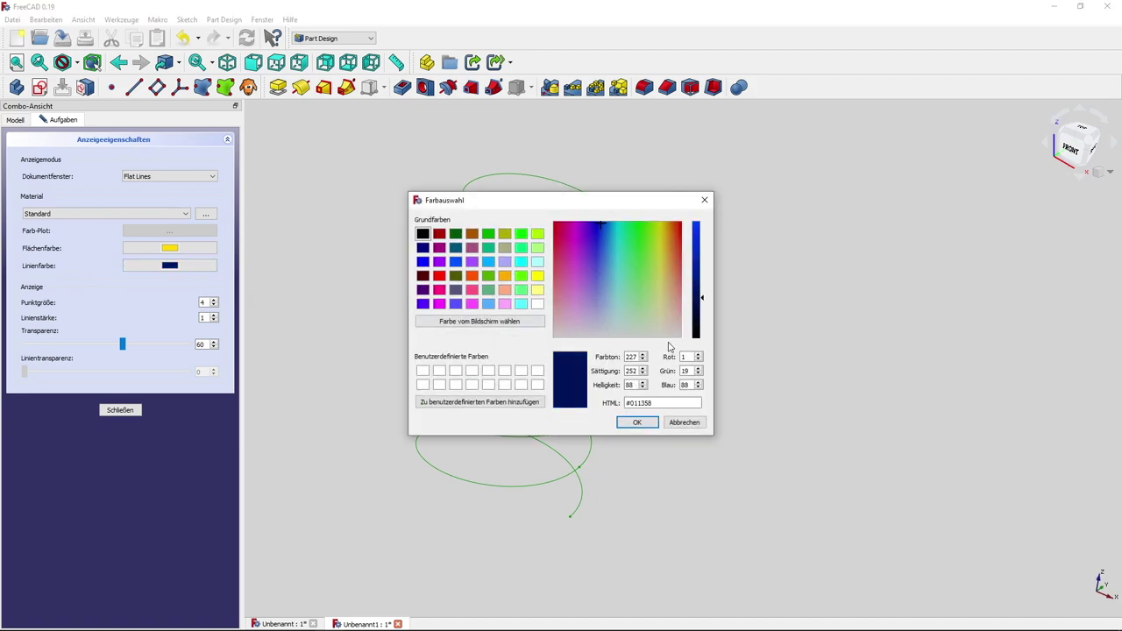
click(637, 422)
click(120, 410)
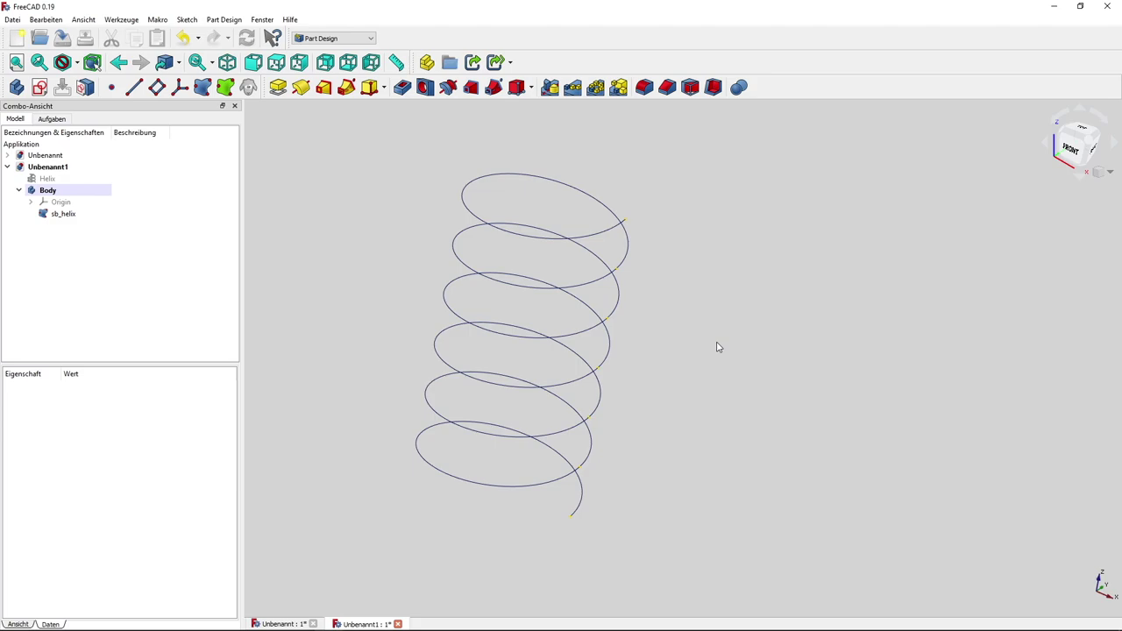
mouse_move(629, 336)
middle_down()
mouse_move(608, 369)
mouse_move(566, 350)
mouse_move(568, 388)
mouse_move(597, 342)
mouse_move(583, 363)
mouse_move(555, 356)
mouse_move(566, 349)
middle_up()
scroll(586, 359, down, 1)
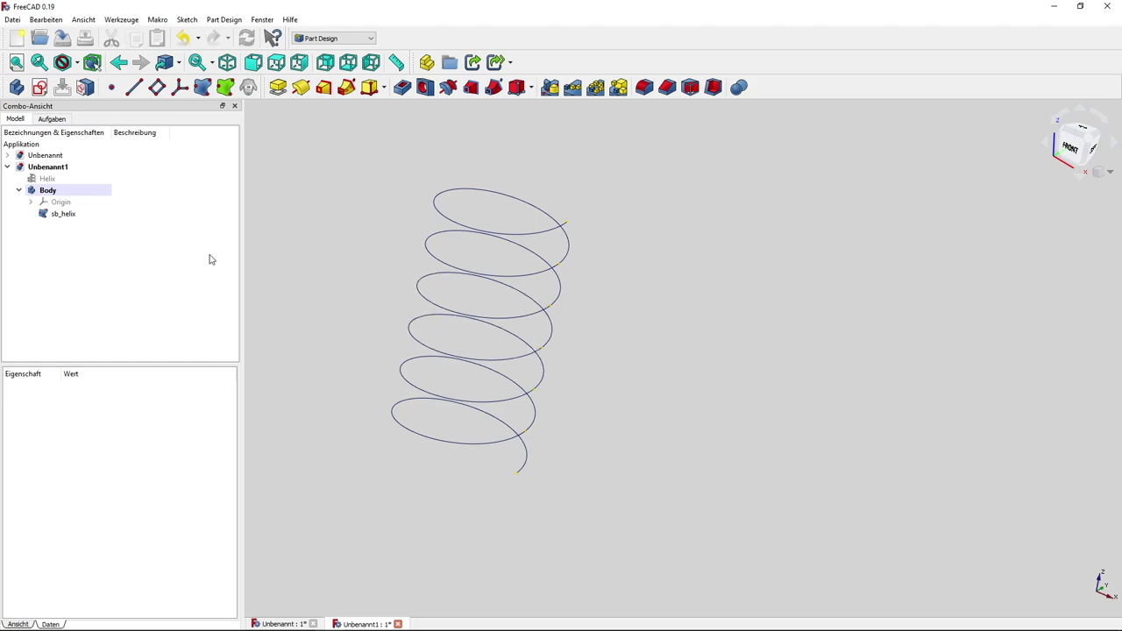
Show the Body's origin planes and axes around the helix
click(73, 206)
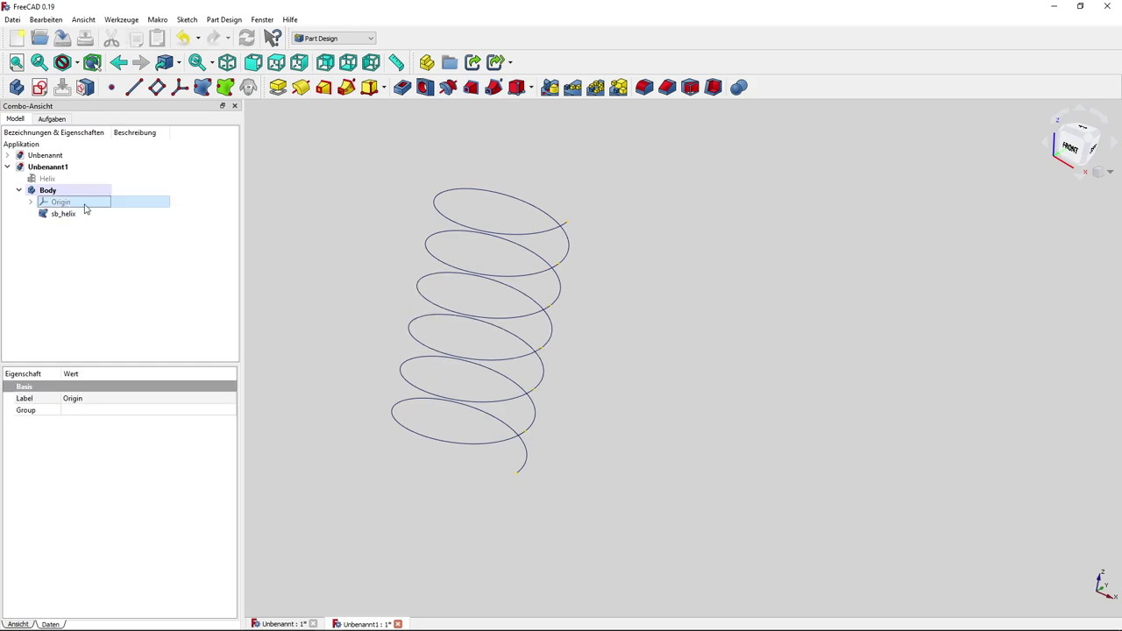
key(space)
click(807, 162)
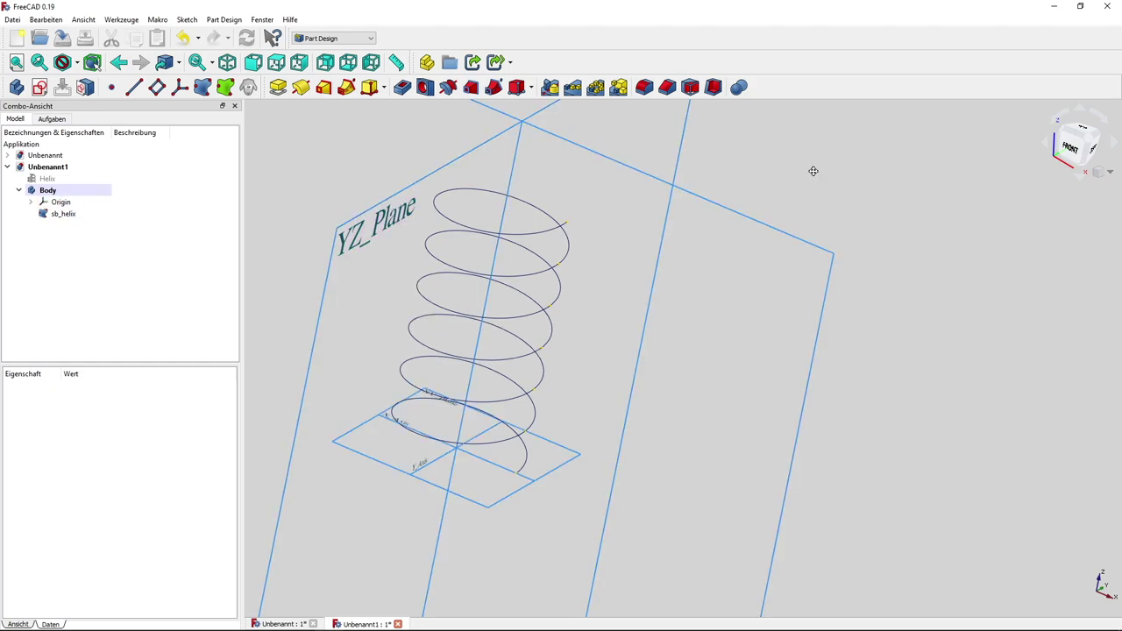
scroll(872, 223, up, 2)
scroll(872, 223, down, 1)
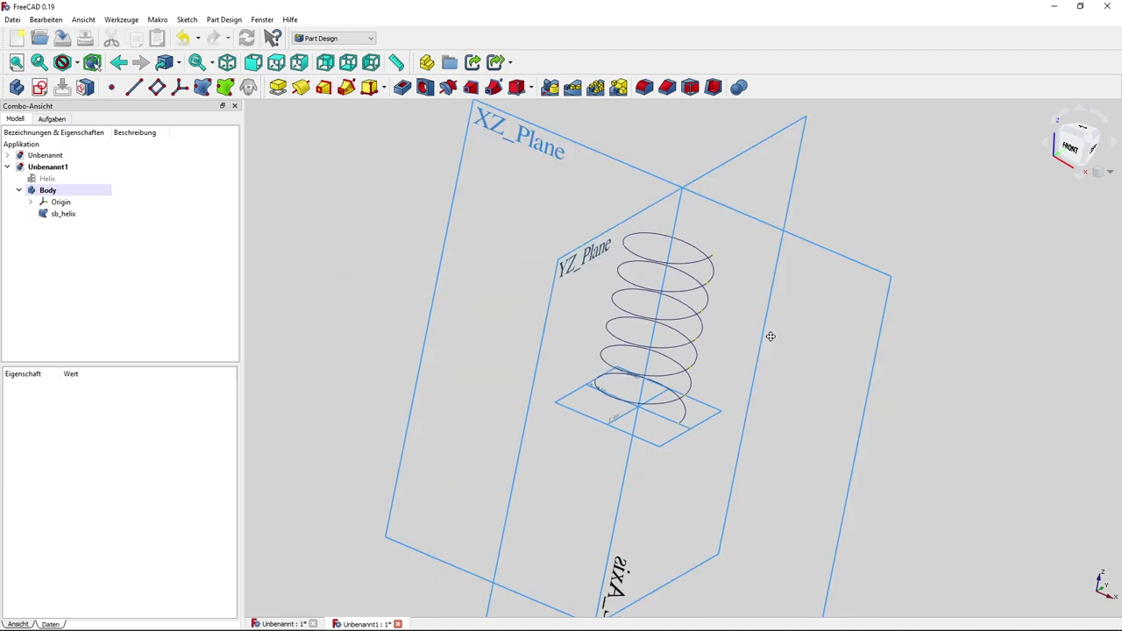
middle_drag(769, 333, 709, 323)
Switch to isometric view and select XZ_Plane as the sketch support
key(0)
scroll(651, 409, up, 1)
scroll(618, 400, up, 2)
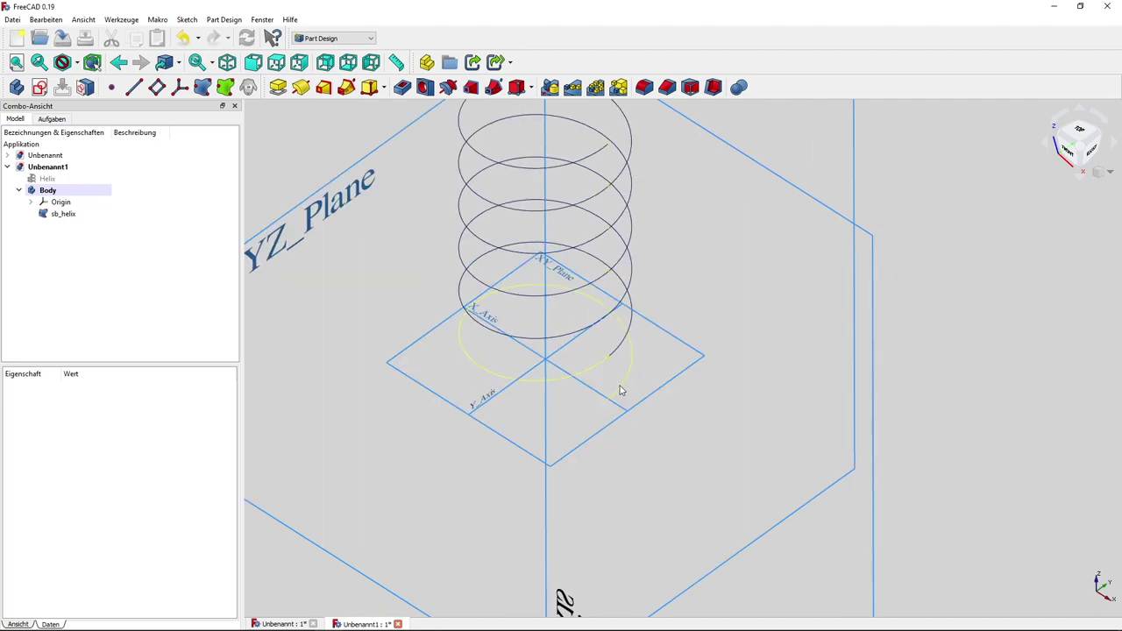
scroll(589, 424, down, 2)
scroll(648, 425, down, 1)
scroll(664, 410, down, 1)
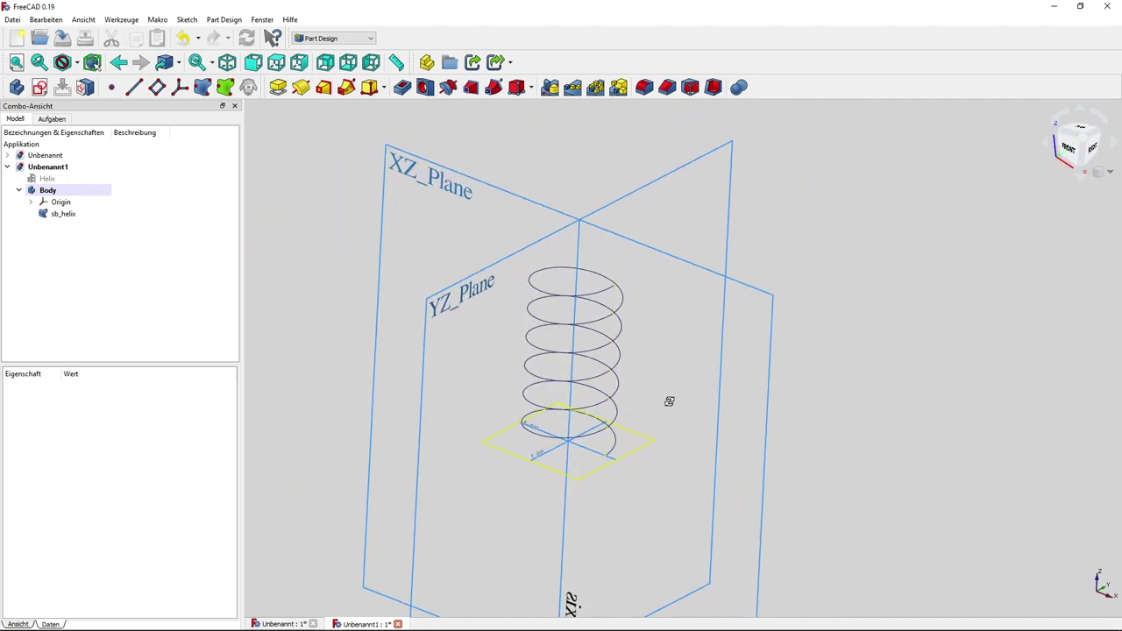
click(418, 174)
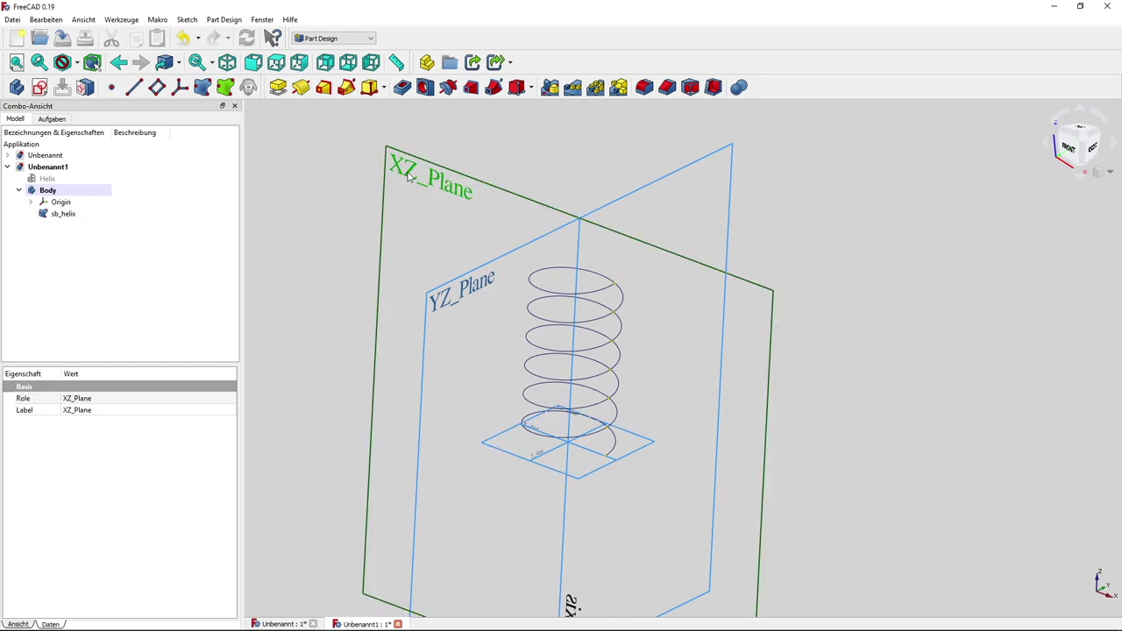
Start a sketch on XZ_Plane and import the helix's lower endpoint as external geometry
click(41, 91)
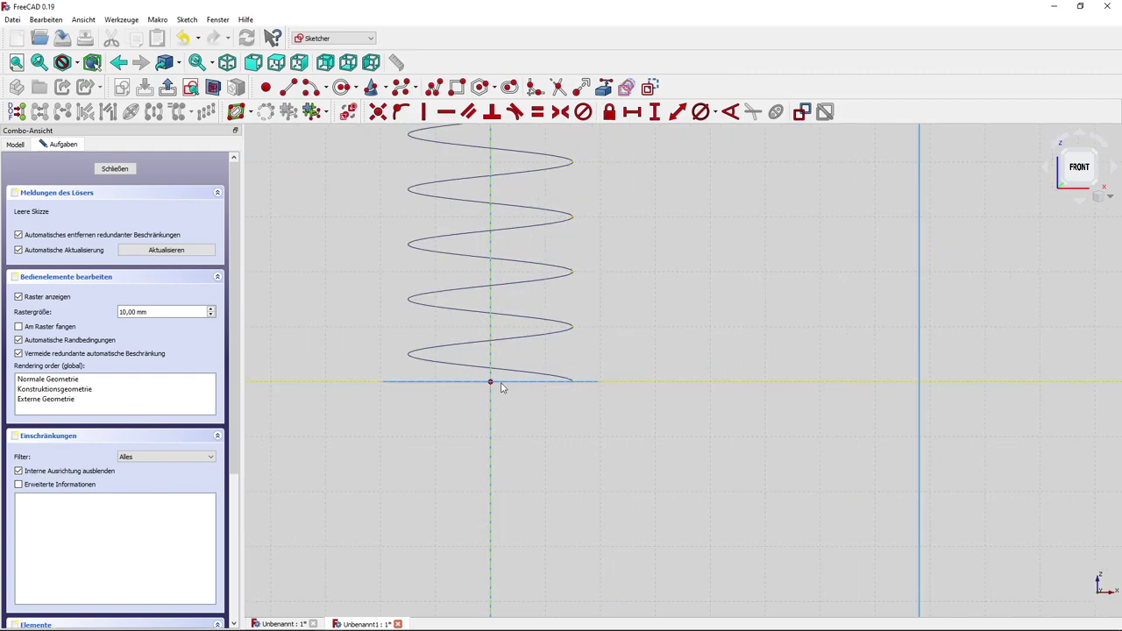
mouse_move(624, 368)
middle_down()
mouse_move(612, 383)
mouse_move(644, 417)
middle_up()
scroll(644, 417, up, 3)
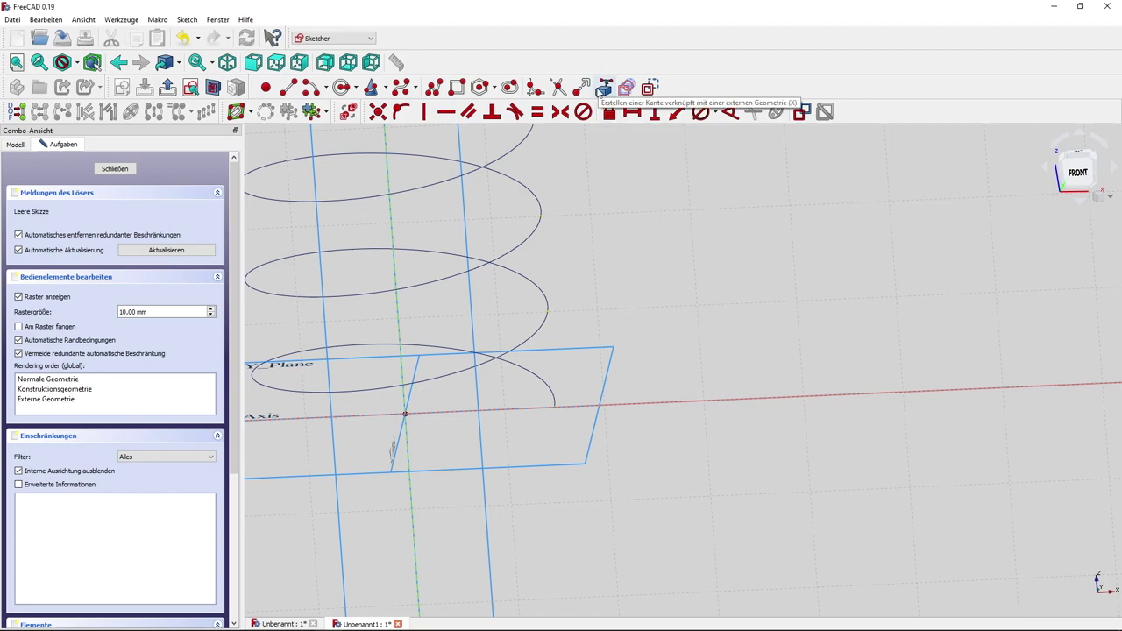
click(603, 89)
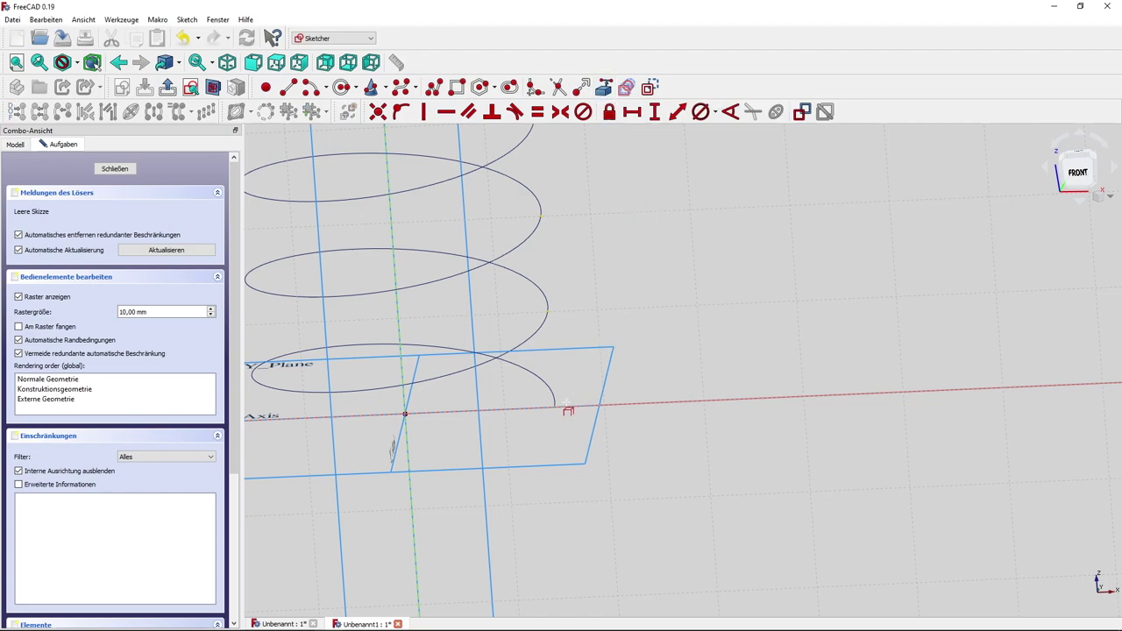
scroll(557, 415, up, 2)
scroll(557, 414, up, 2)
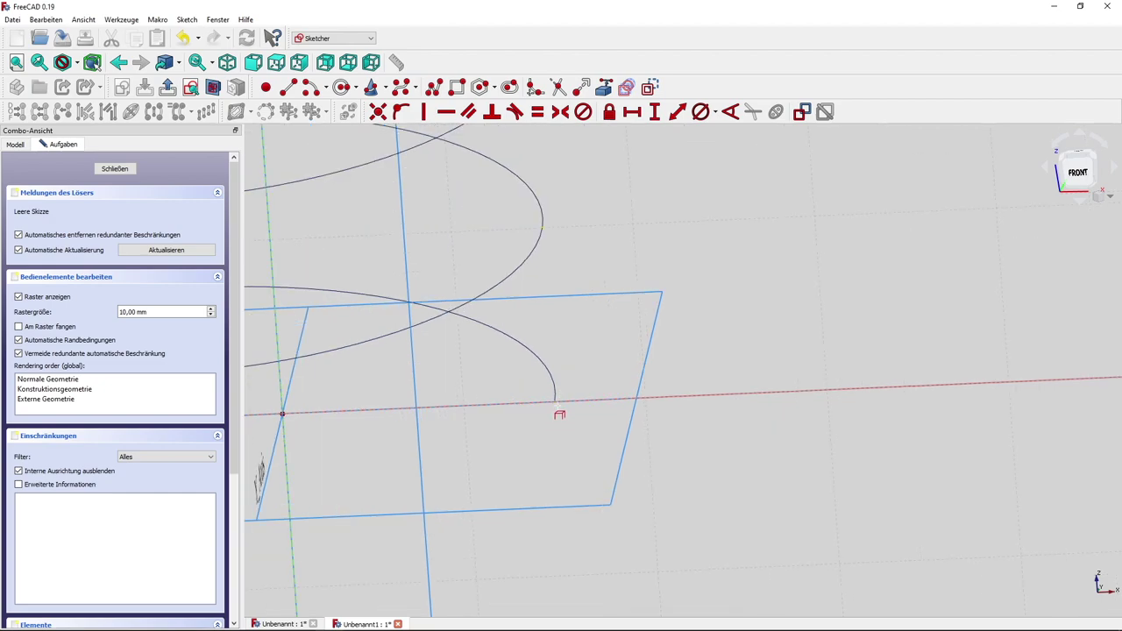
scroll(556, 408, up, 2)
click(553, 402)
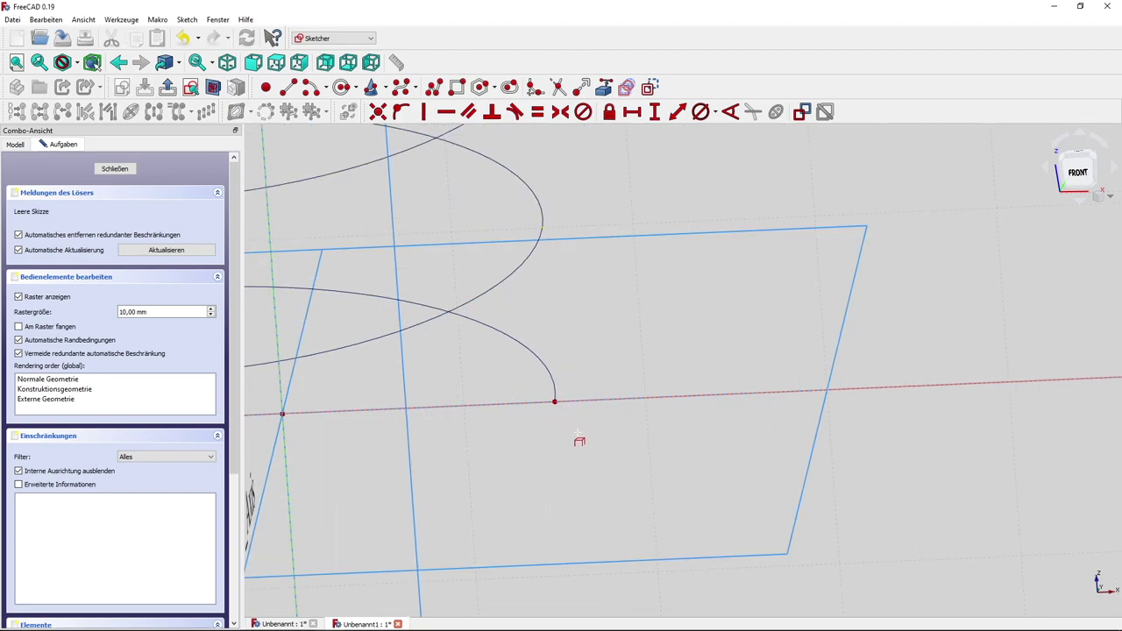
middle_drag(581, 444, 627, 436)
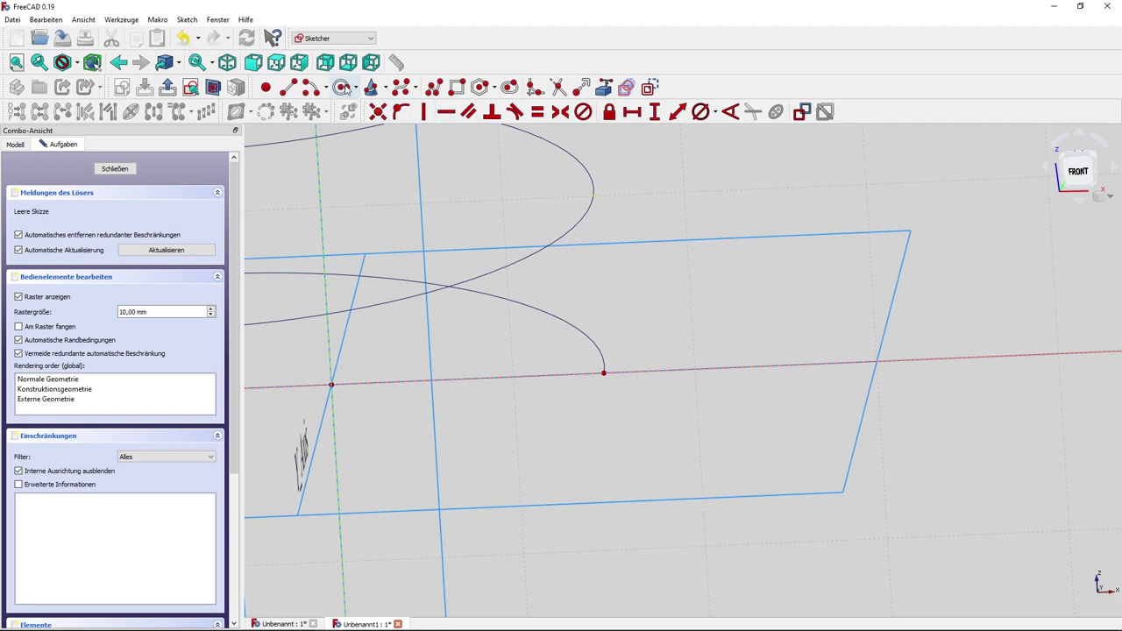
Draw a 2 mm diameter circle centred on that endpoint and close the sketch
click(603, 374)
click(636, 391)
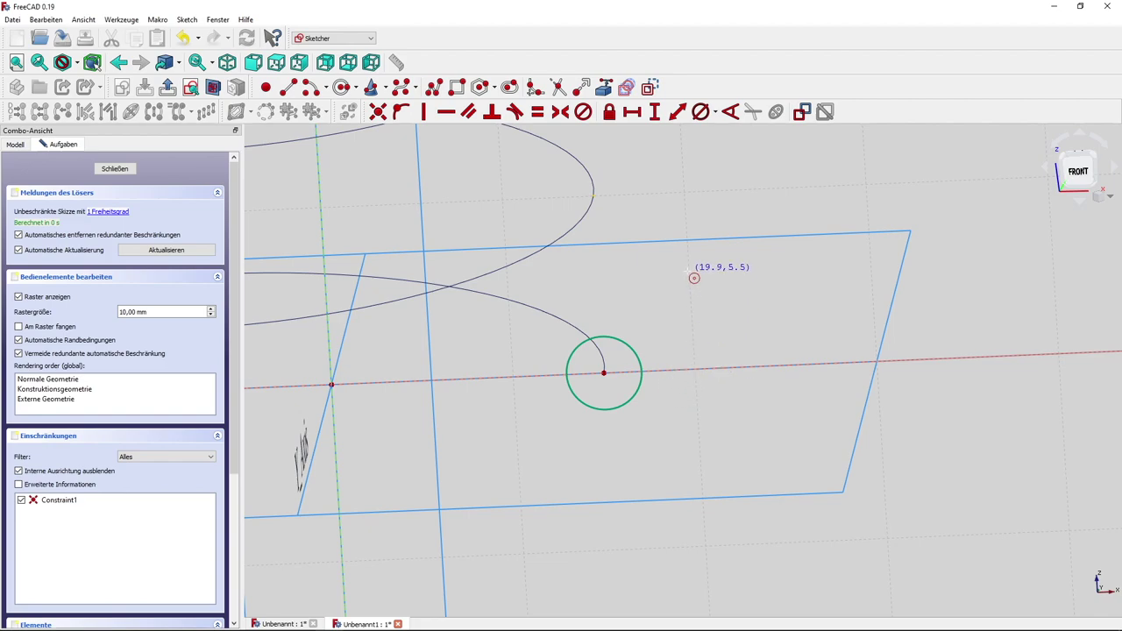
click(633, 348)
text(2mm)
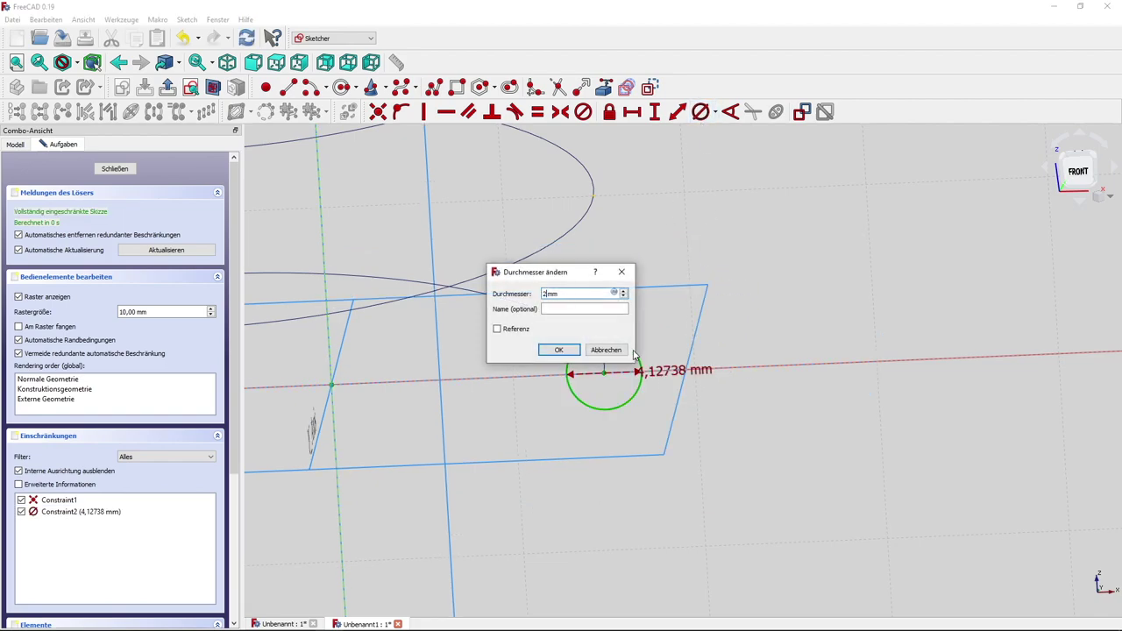
key(Return)
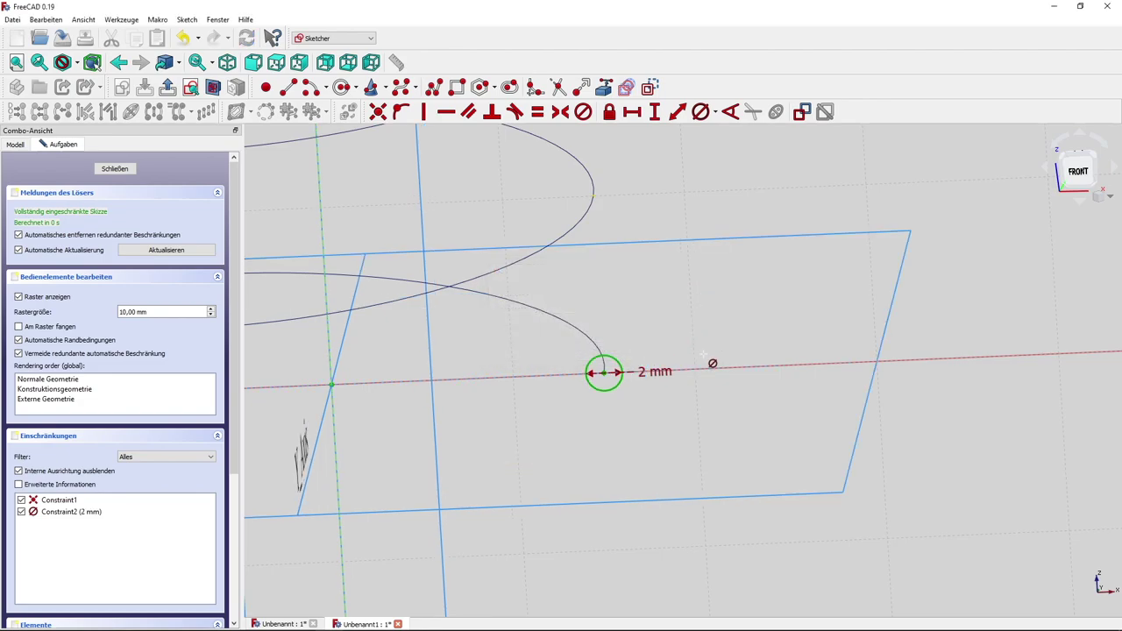
middle_drag(616, 292, 730, 363)
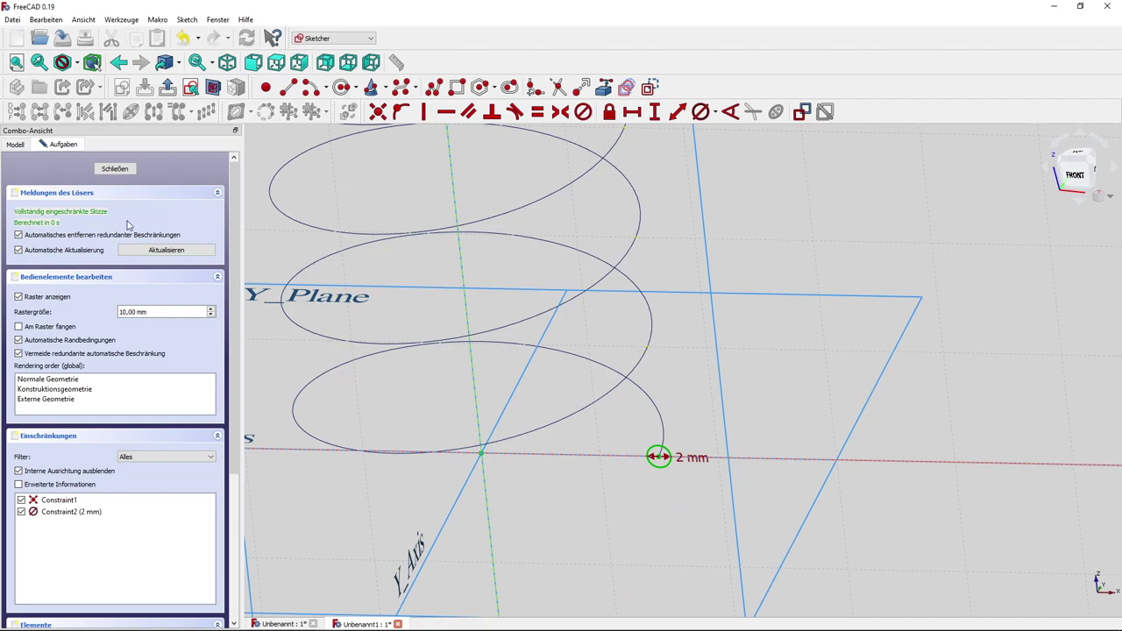
click(115, 168)
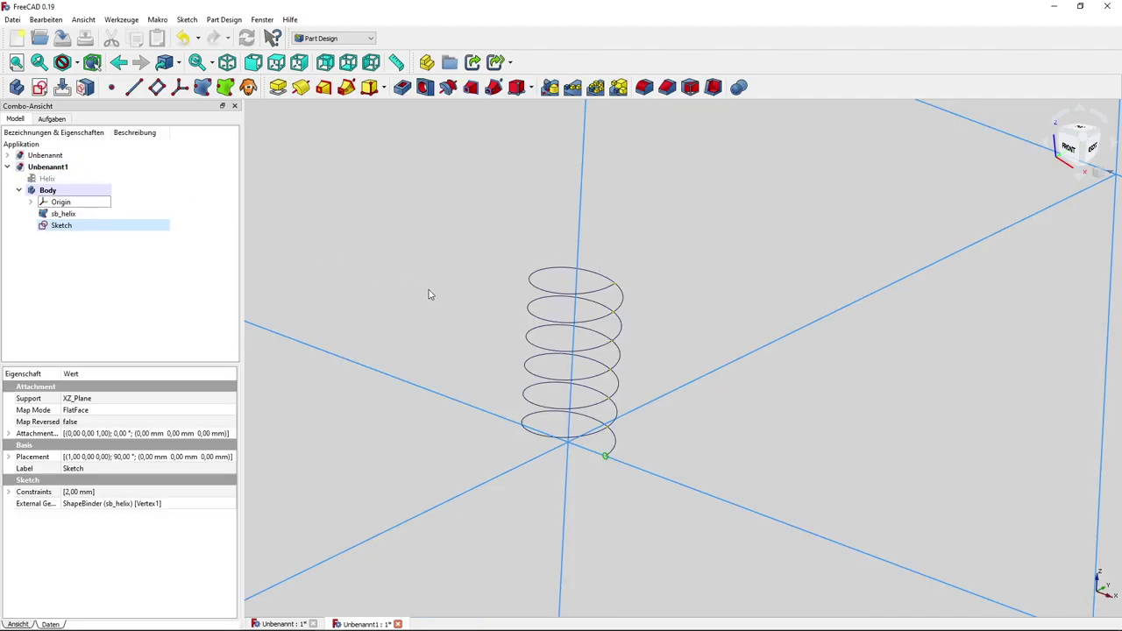
Hide the Body's origin planes and axes again and turn the helix view
click(76, 203)
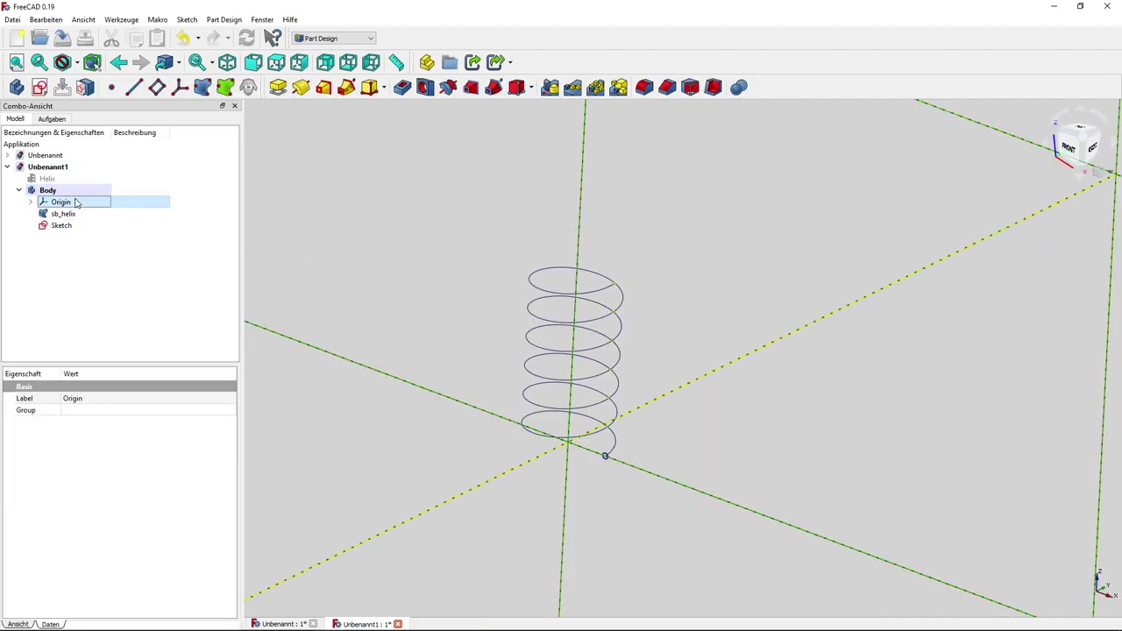
key(space)
middle_drag(716, 391, 669, 389)
scroll(391, 312, up, 1)
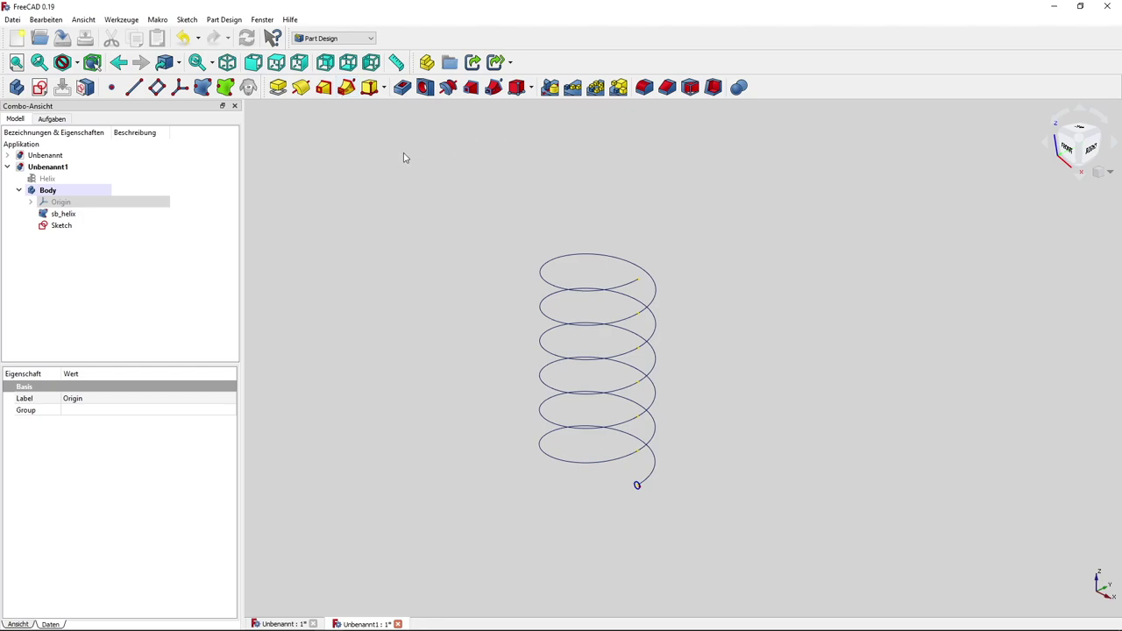
Rename the circle sketch to querschnitt and reselect it
click(96, 228)
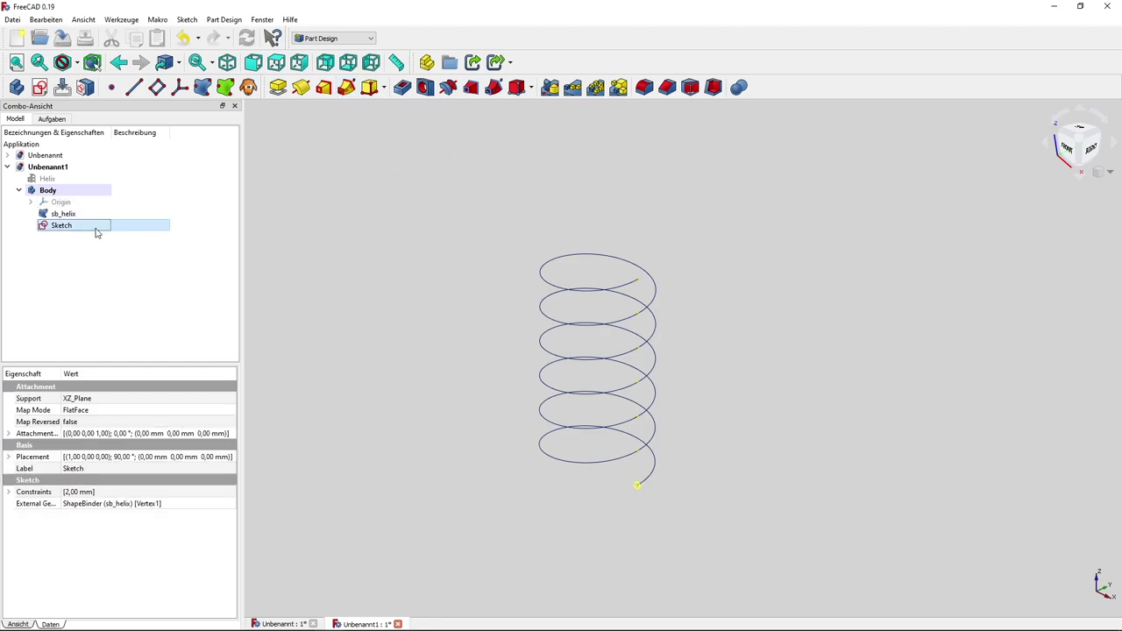
right_click(97, 233)
click(172, 450)
text(querschnitt)
key(Return)
click(167, 306)
click(85, 225)
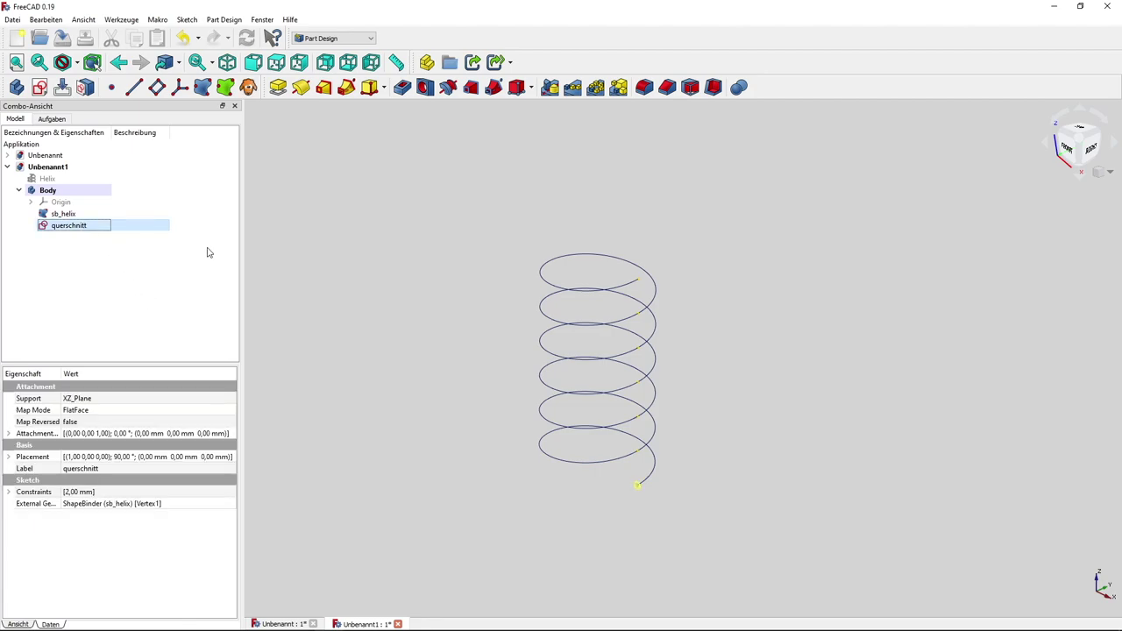
Create an Additive Pipe with querschnitt as profile and sb_helix as path
click(347, 89)
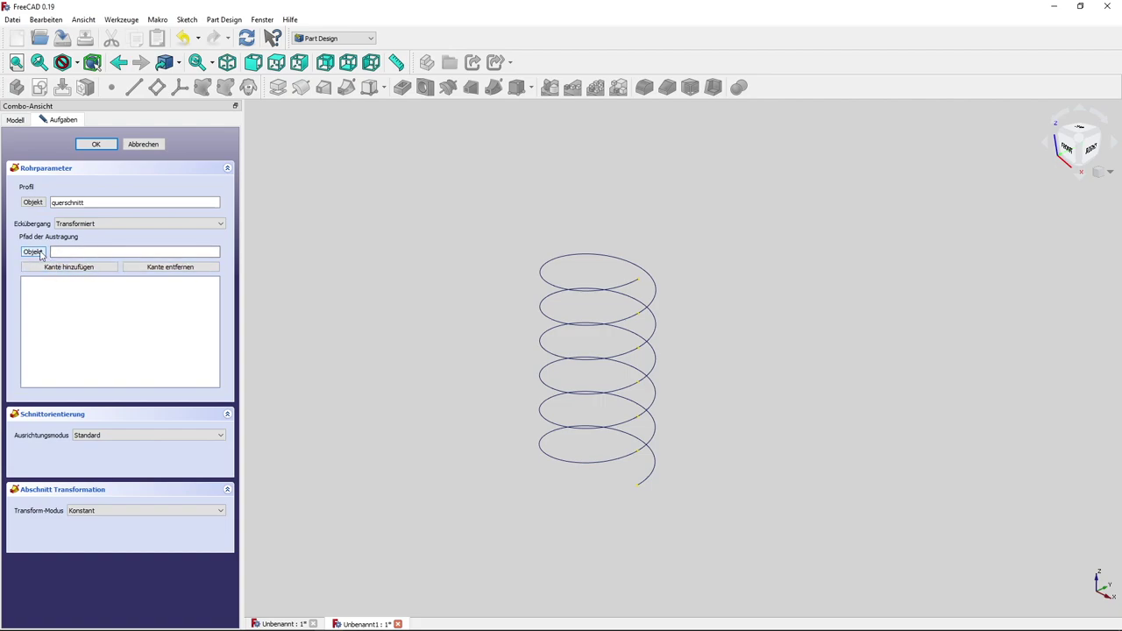
click(23, 122)
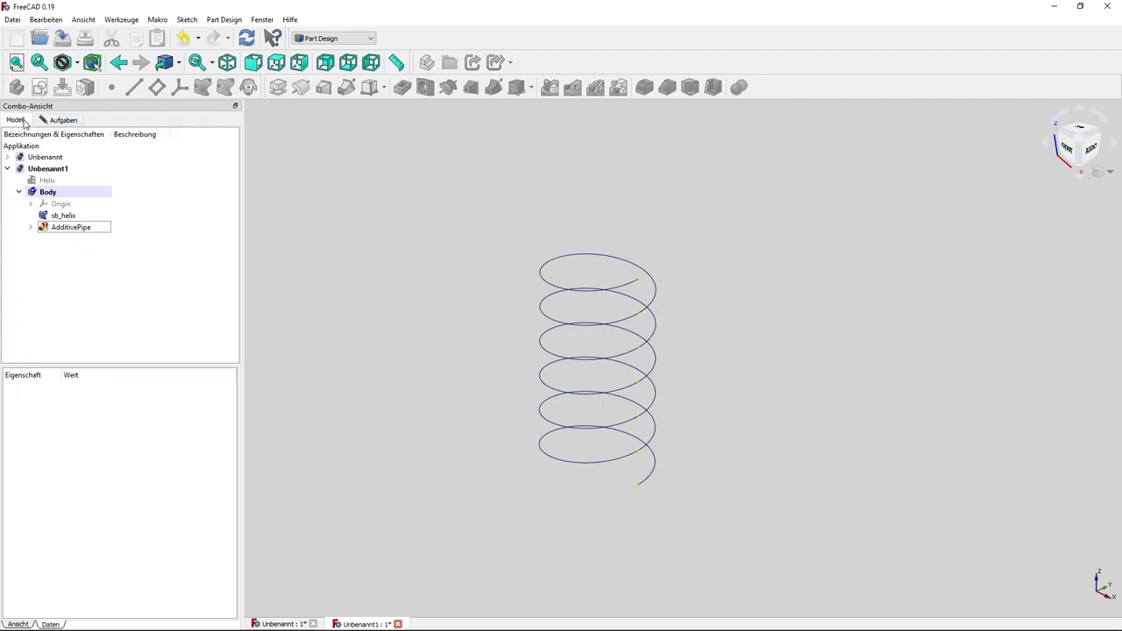
click(85, 219)
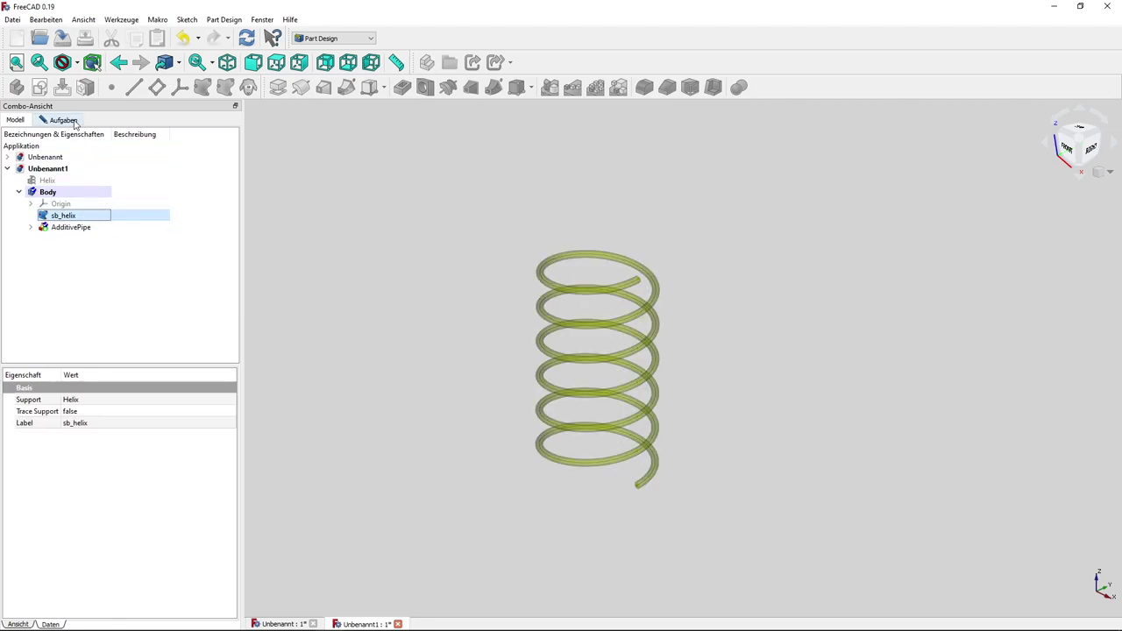
click(74, 122)
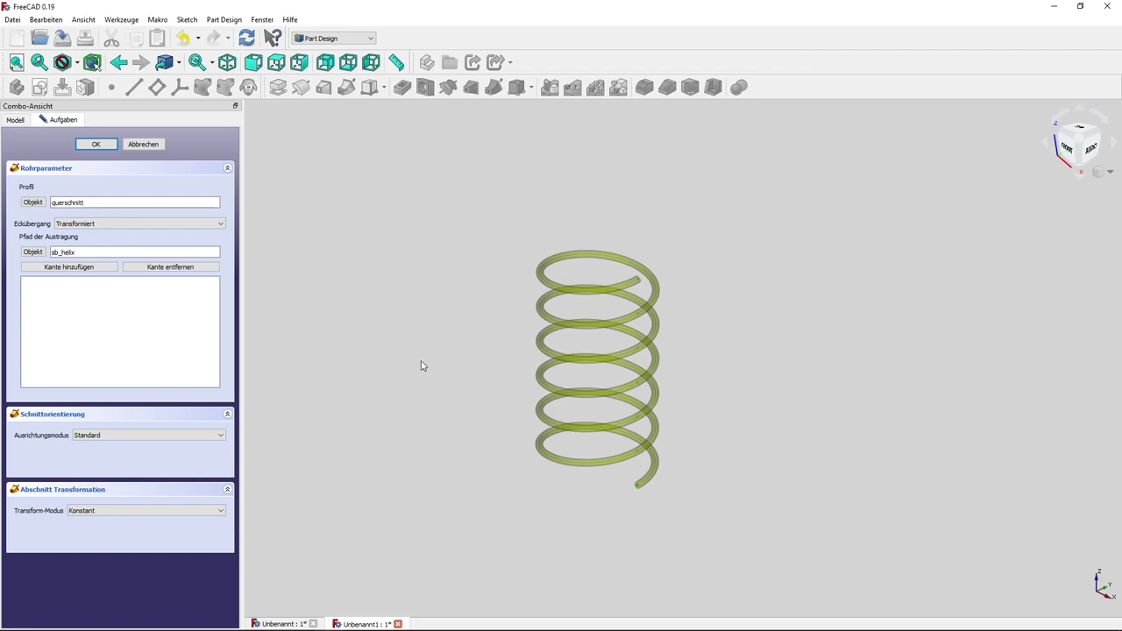
mouse_move(471, 392)
middle_down()
mouse_move(434, 346)
mouse_move(416, 365)
middle_up()
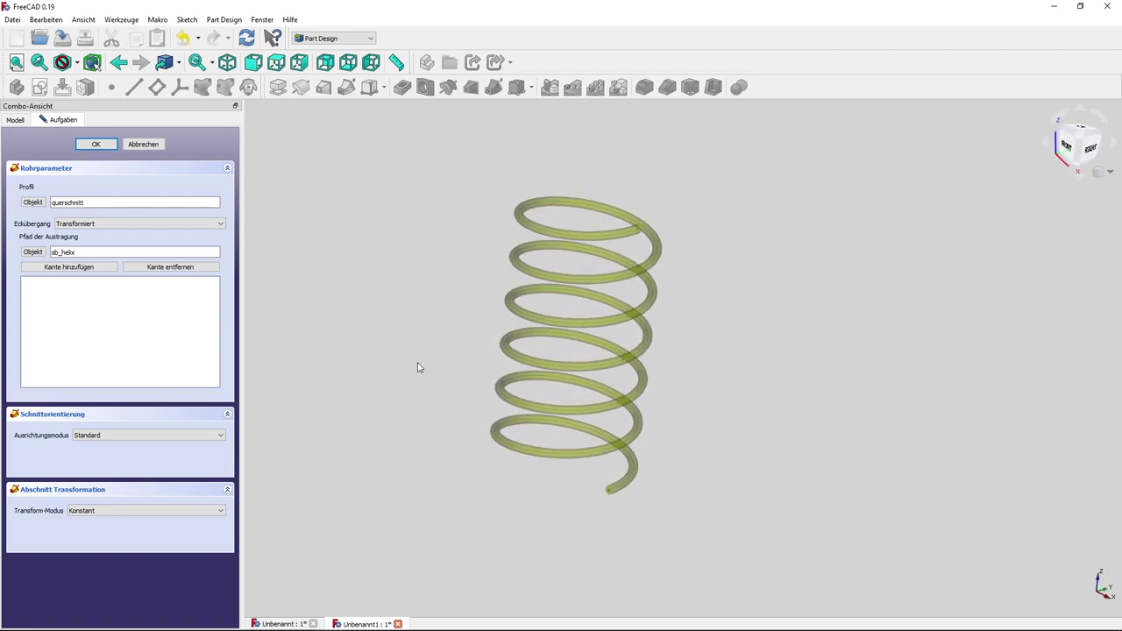
click(111, 147)
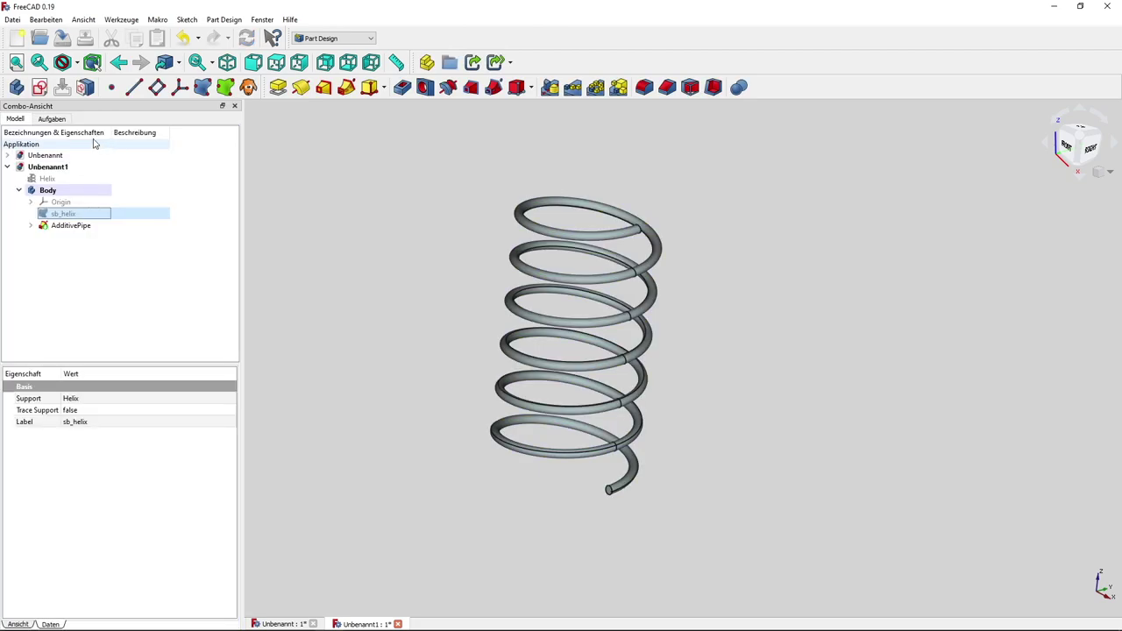
Rename the AdditivePipe feature to sweep-feder
click(129, 229)
right_click(129, 230)
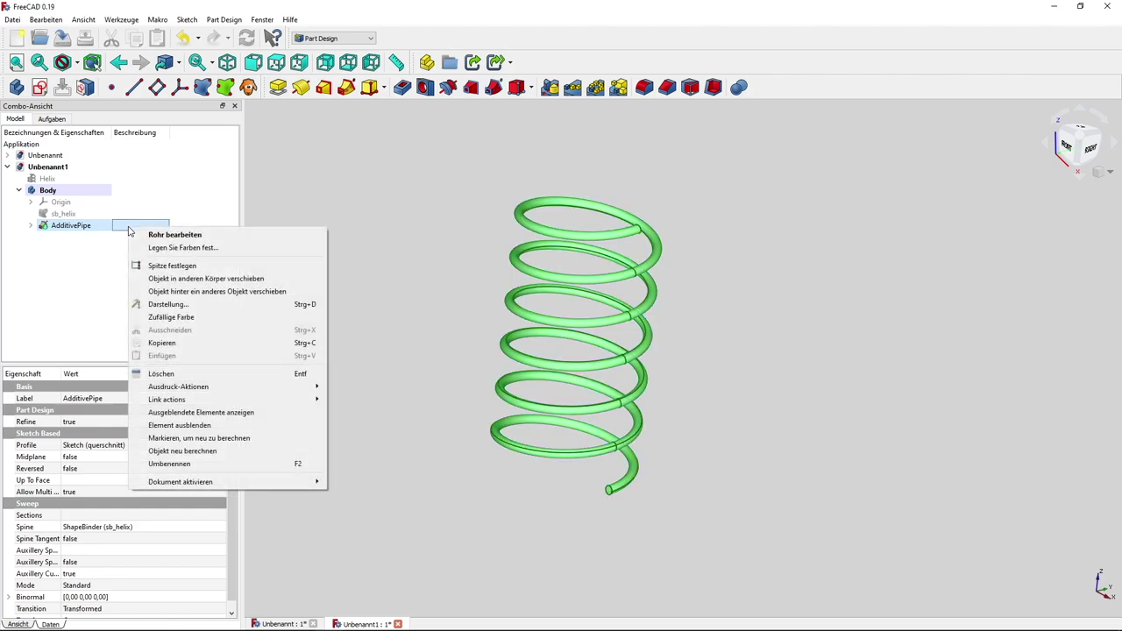
click(186, 464)
text(sweep-feder)
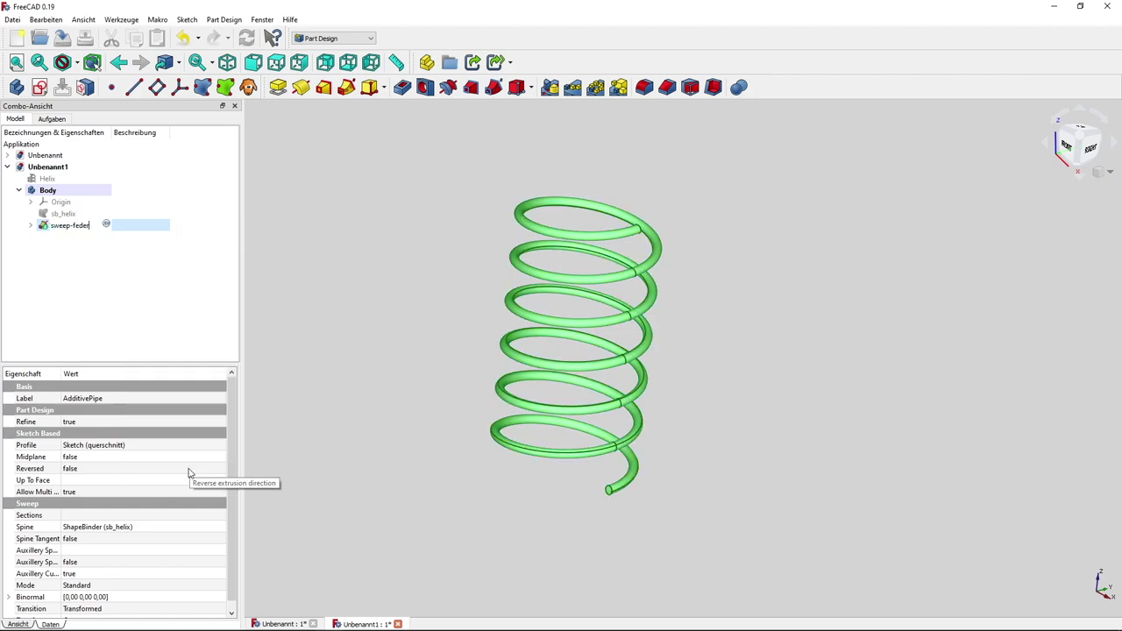
key(Return)
click(110, 262)
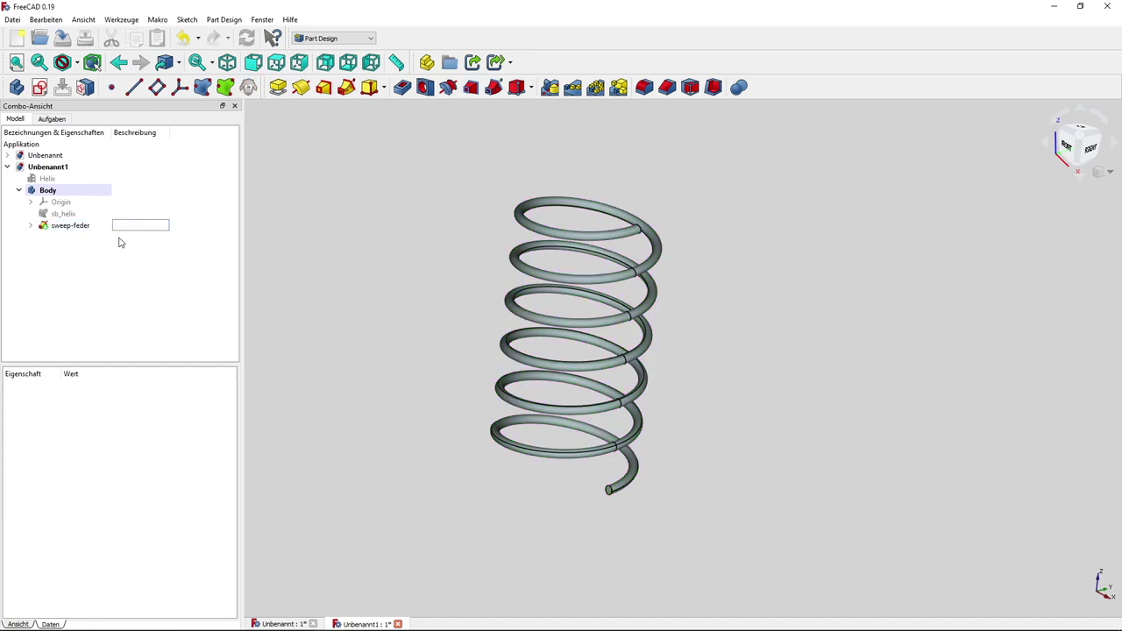
Change the querschnitt profile constraint from 2 mm to 4 mm and recompute
click(31, 225)
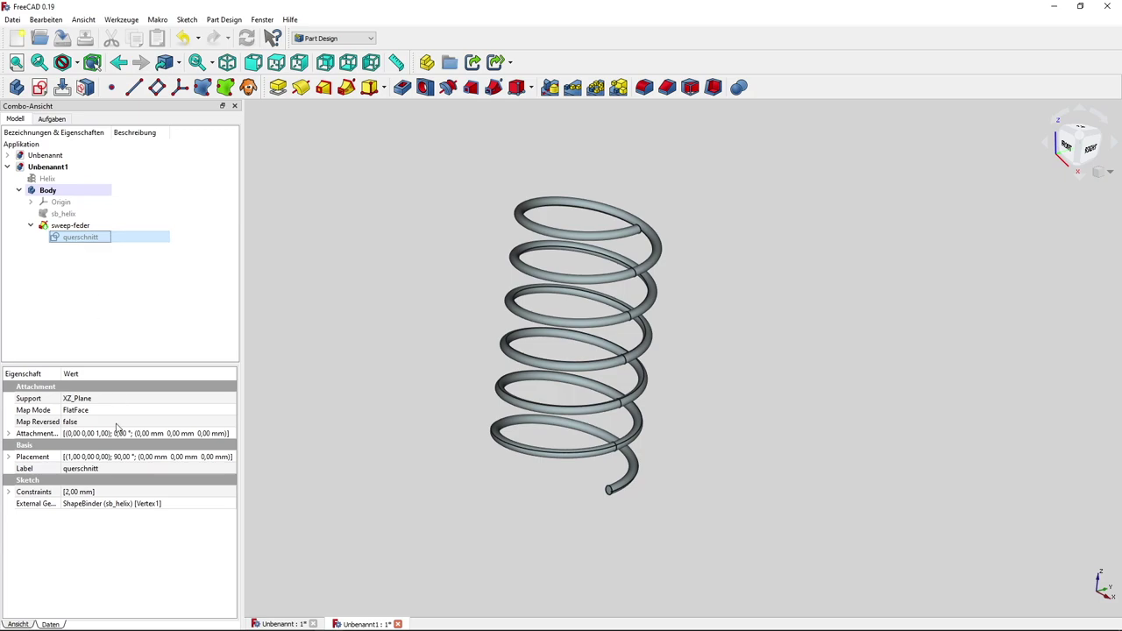
click(10, 492)
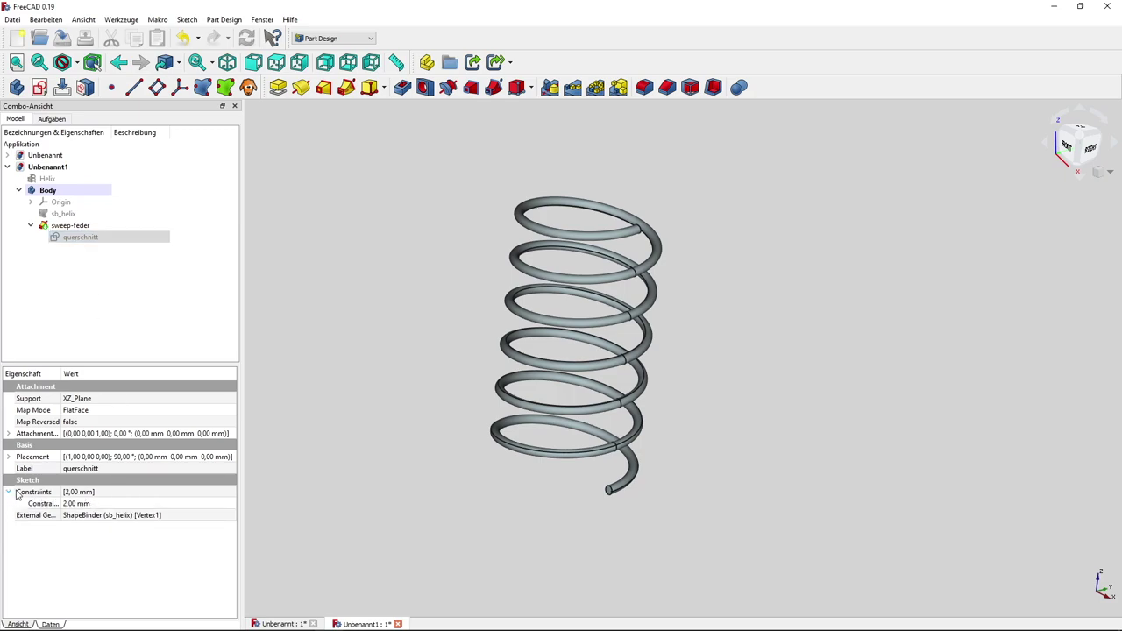
click(85, 504)
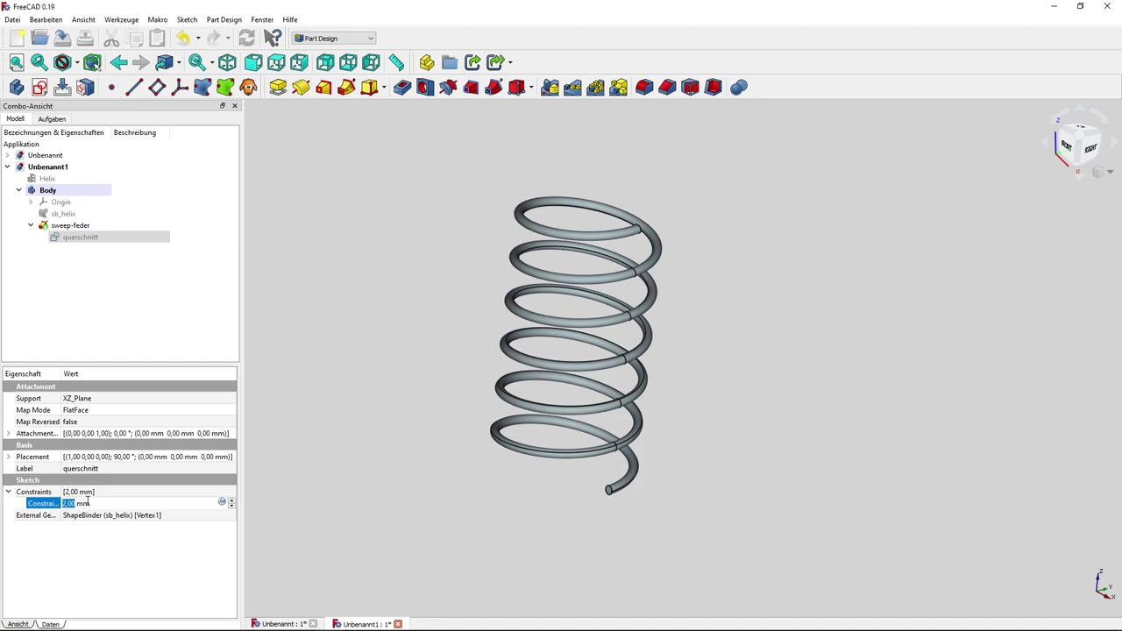
text(4)
key(Return)
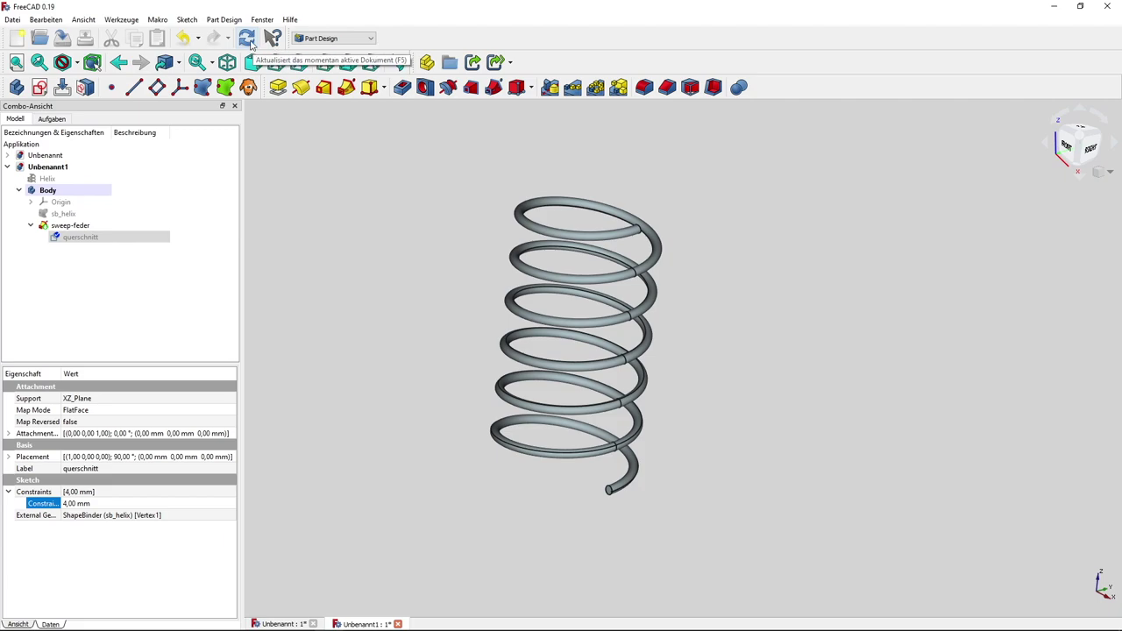
click(246, 37)
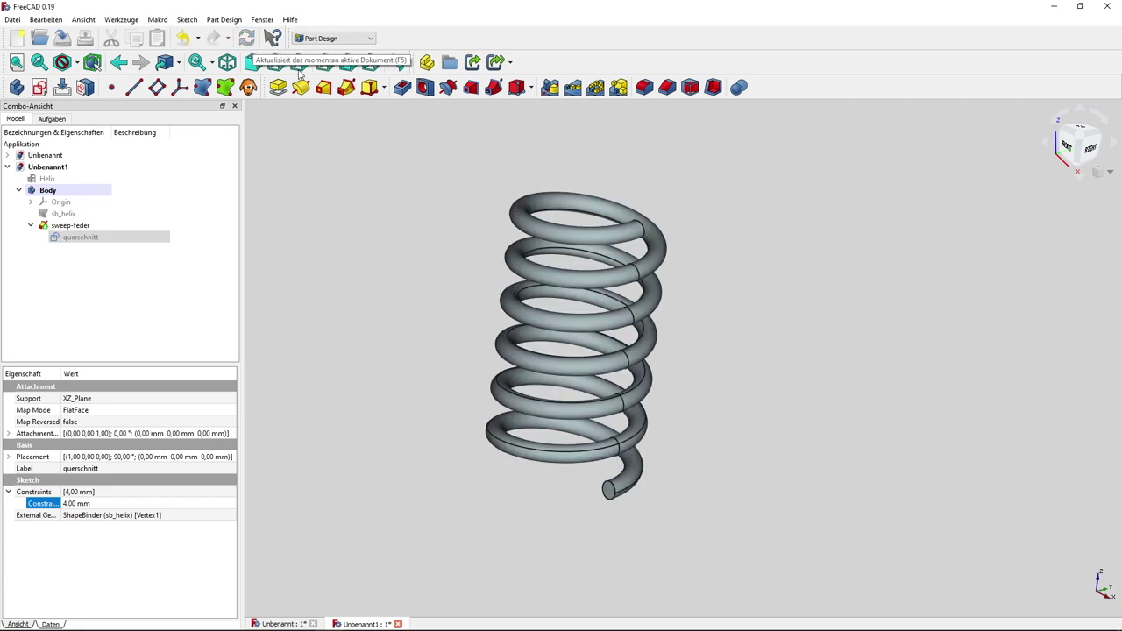
mouse_move(686, 391)
middle_down()
mouse_move(651, 400)
mouse_move(678, 343)
mouse_move(645, 383)
middle_up()
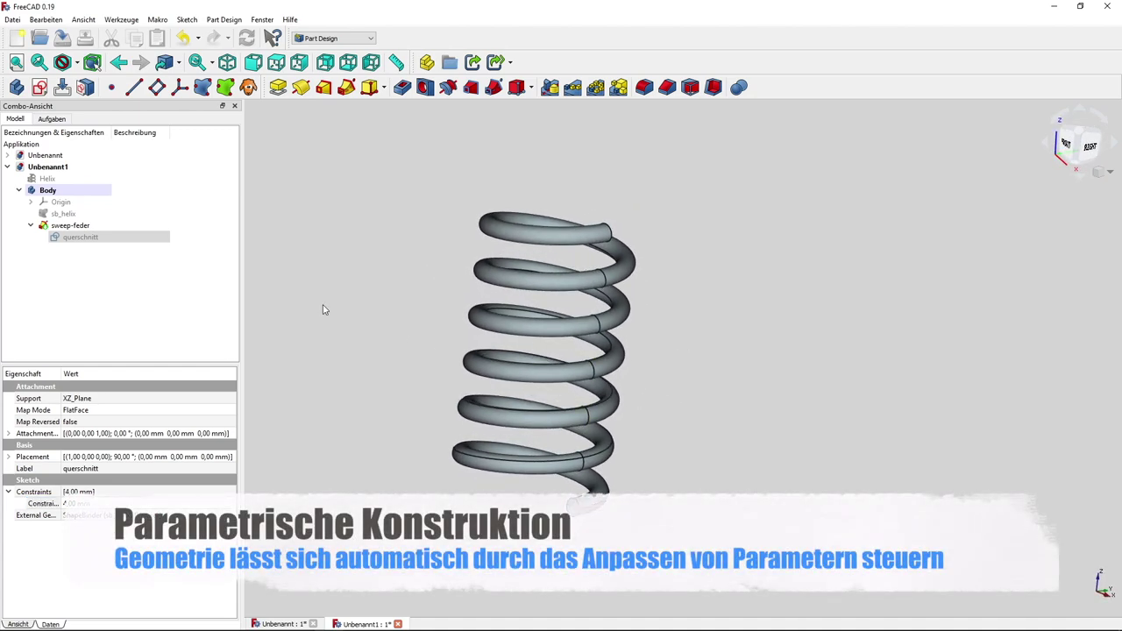
Change the Helix pitch from 10 mm to 8 mm and recompute the spring
click(61, 180)
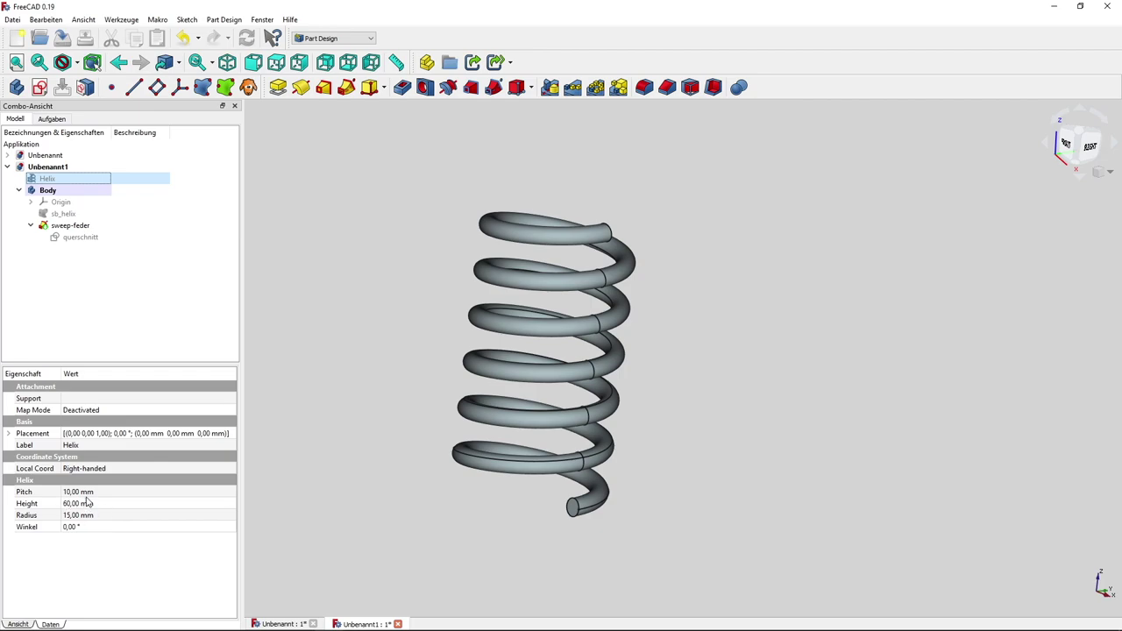
click(90, 492)
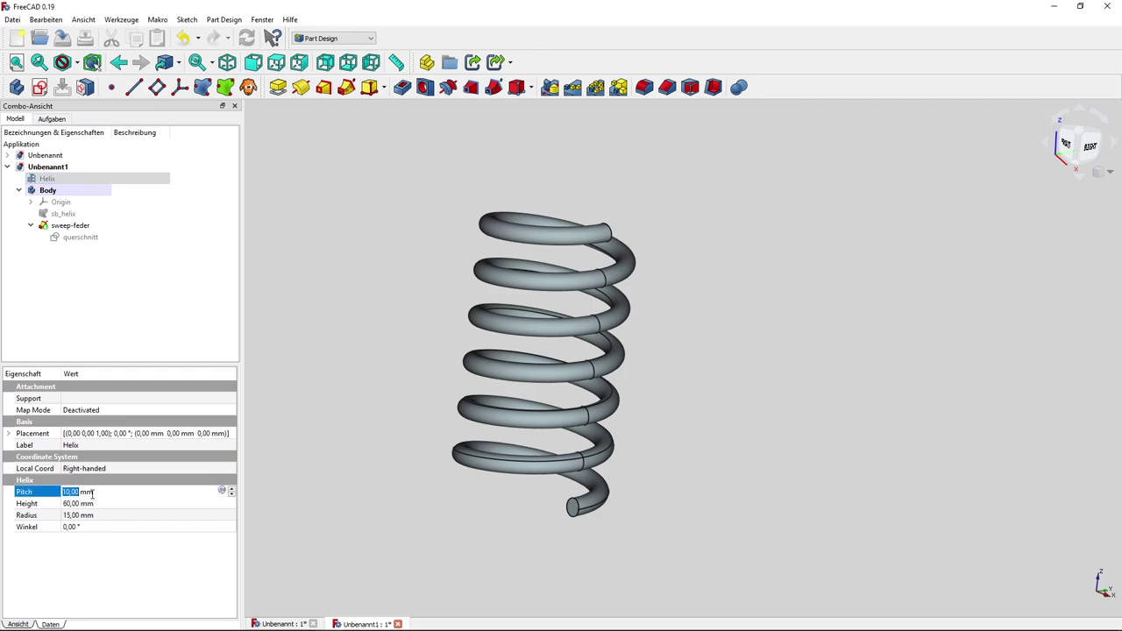
text(8)
key(Return)
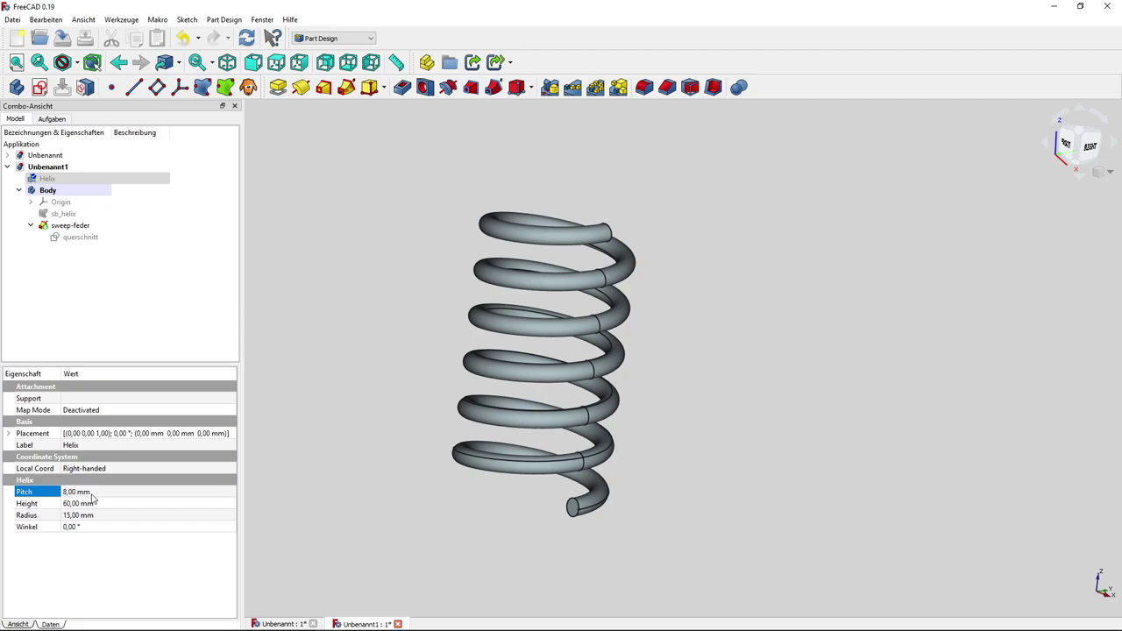
click(248, 38)
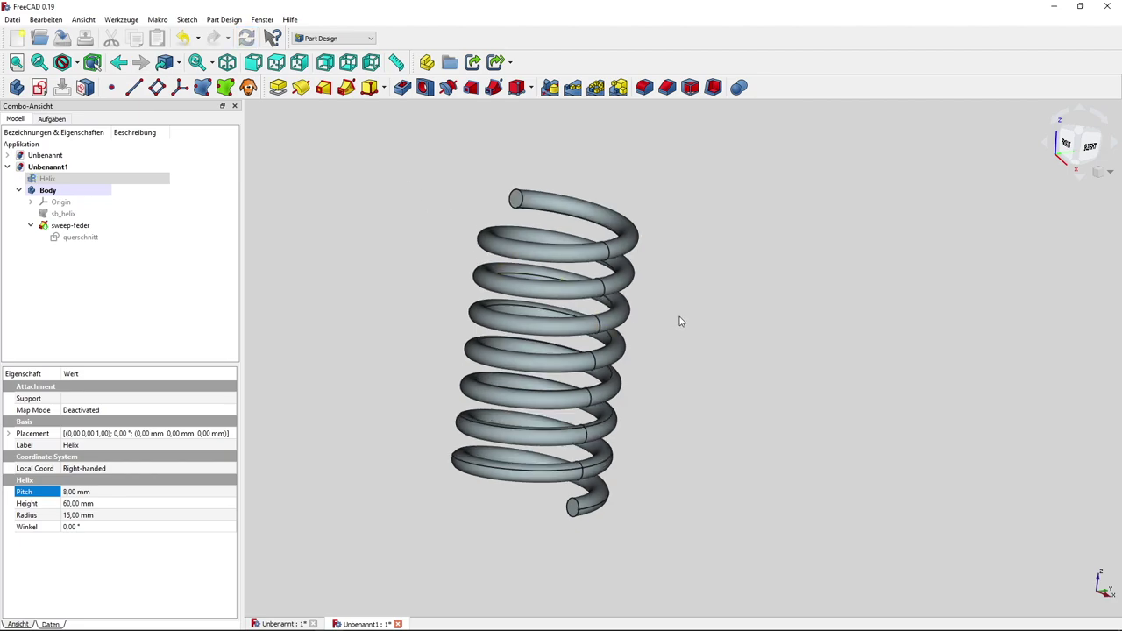
mouse_move(689, 345)
middle_down()
mouse_move(644, 359)
mouse_move(659, 363)
middle_up()
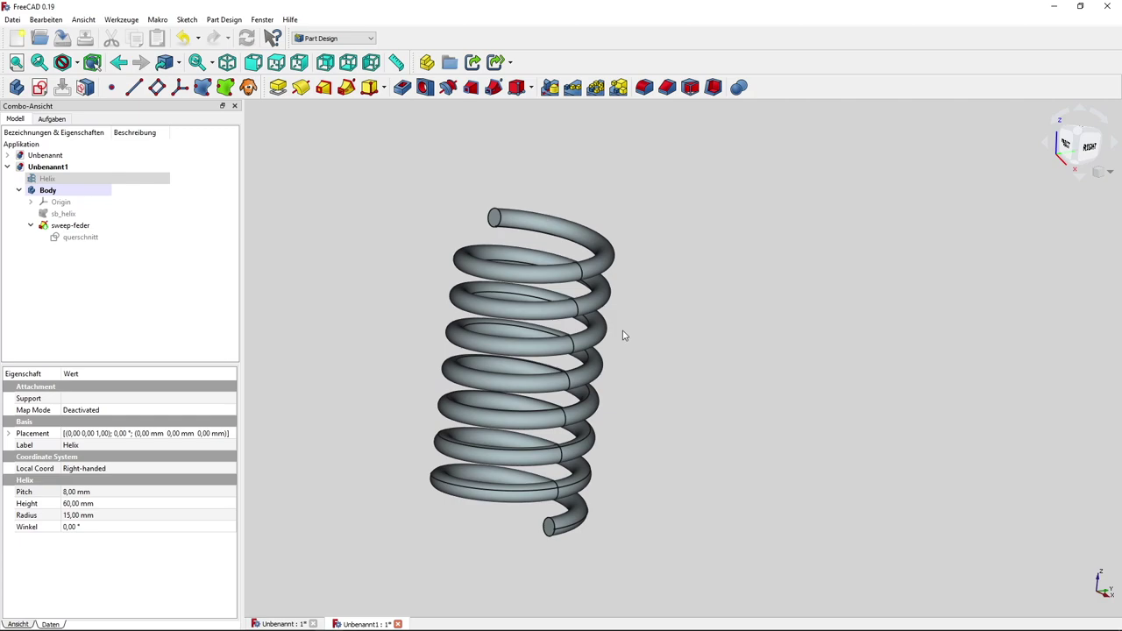
click(59, 179)
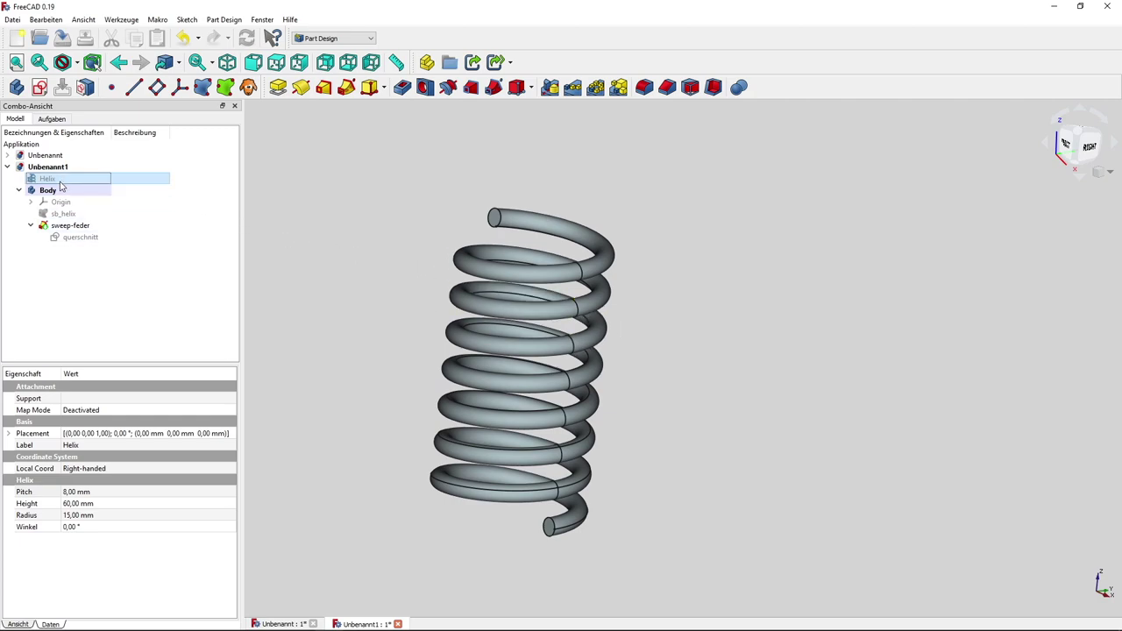
Name the querschnitt sketch's 4 mm diameter constraint quer-dm
click(91, 245)
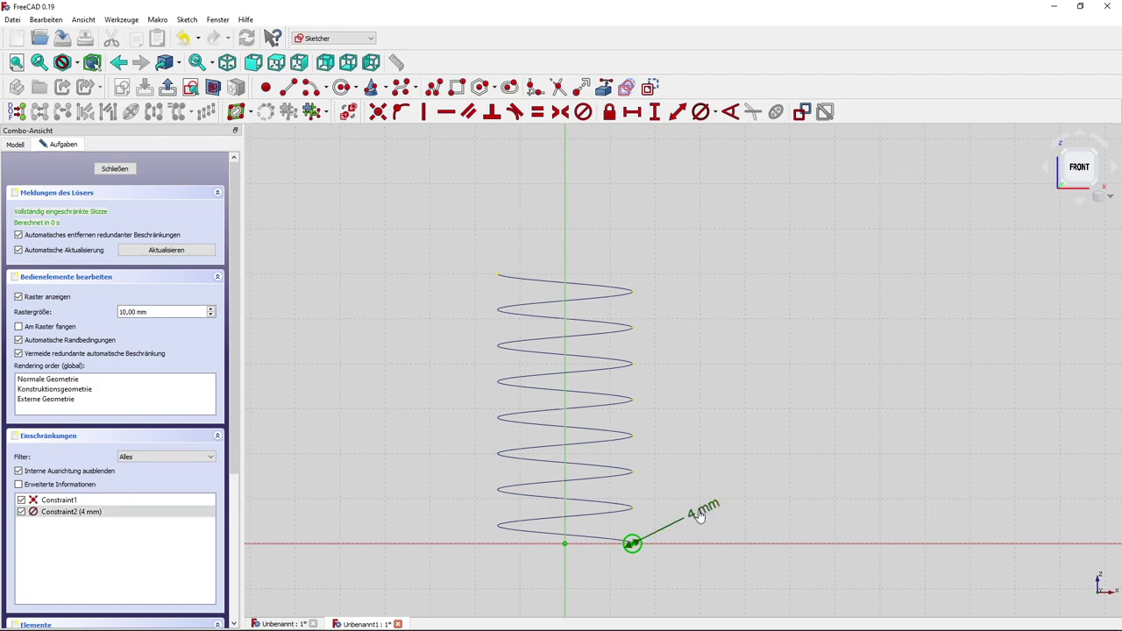
double_click(684, 544)
text(quer-dm)
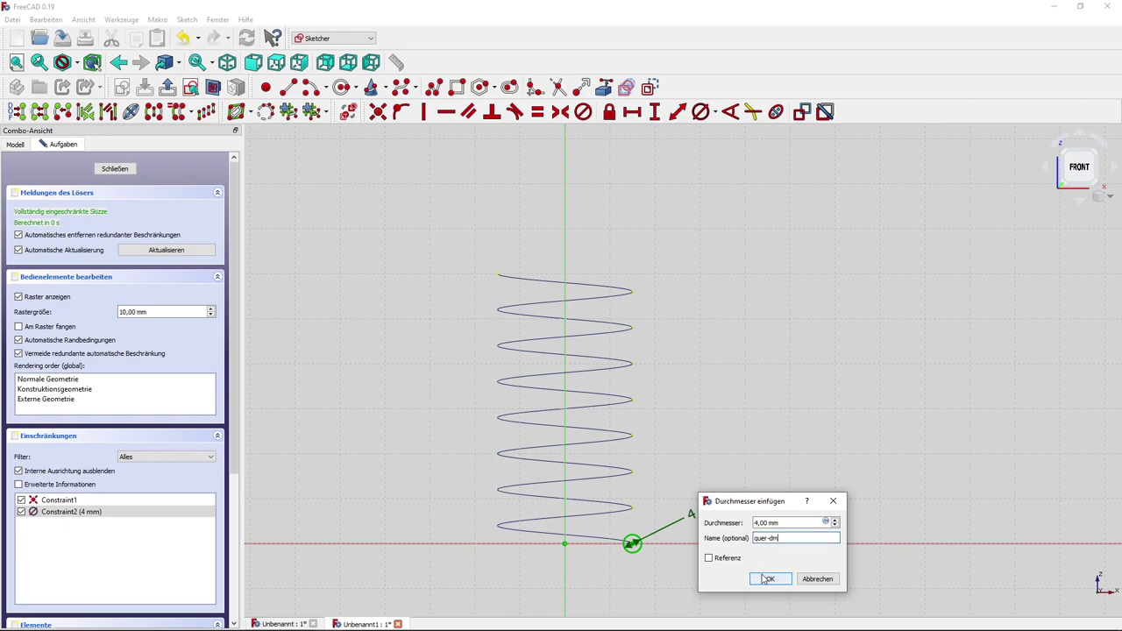
click(765, 579)
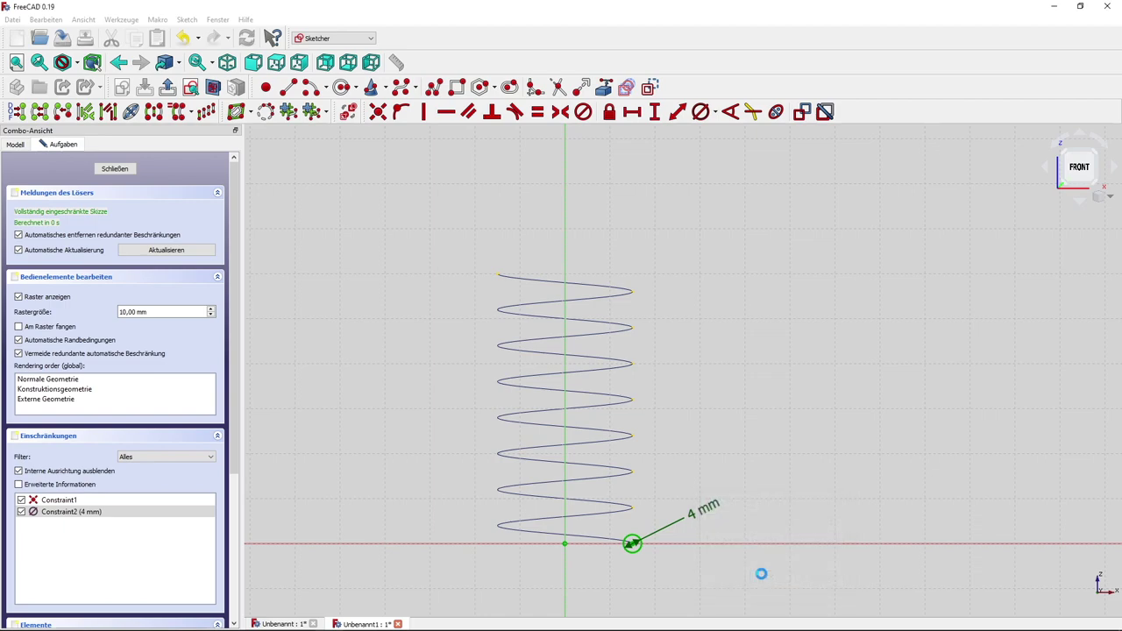
click(121, 171)
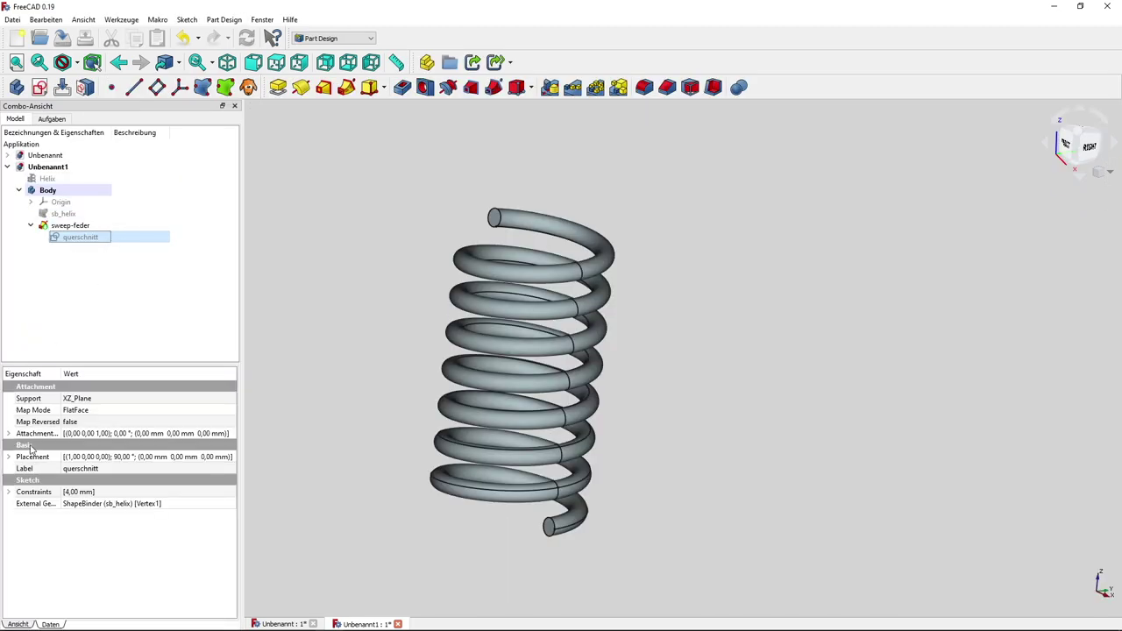
click(11, 493)
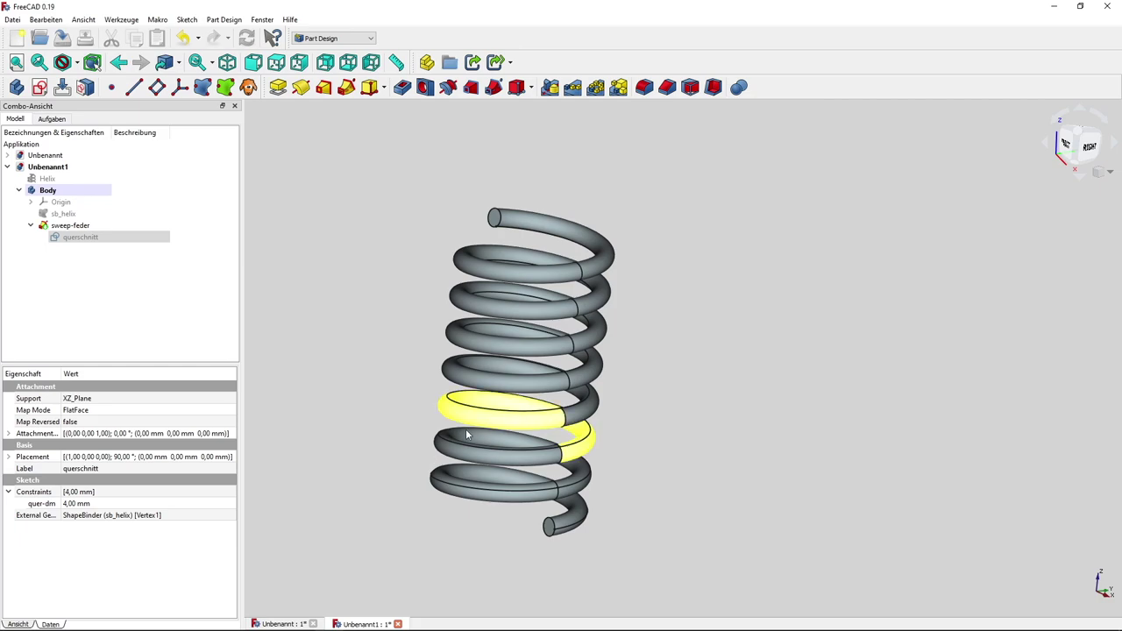
Switch to the front view, show the Body's origin, and select the XZ_Plane
scroll(363, 326, up, 1)
scroll(380, 357, up, 1)
mouse_move(379, 357)
middle_down()
mouse_move(409, 325)
mouse_move(403, 353)
mouse_move(406, 339)
mouse_move(383, 328)
mouse_move(390, 321)
middle_up()
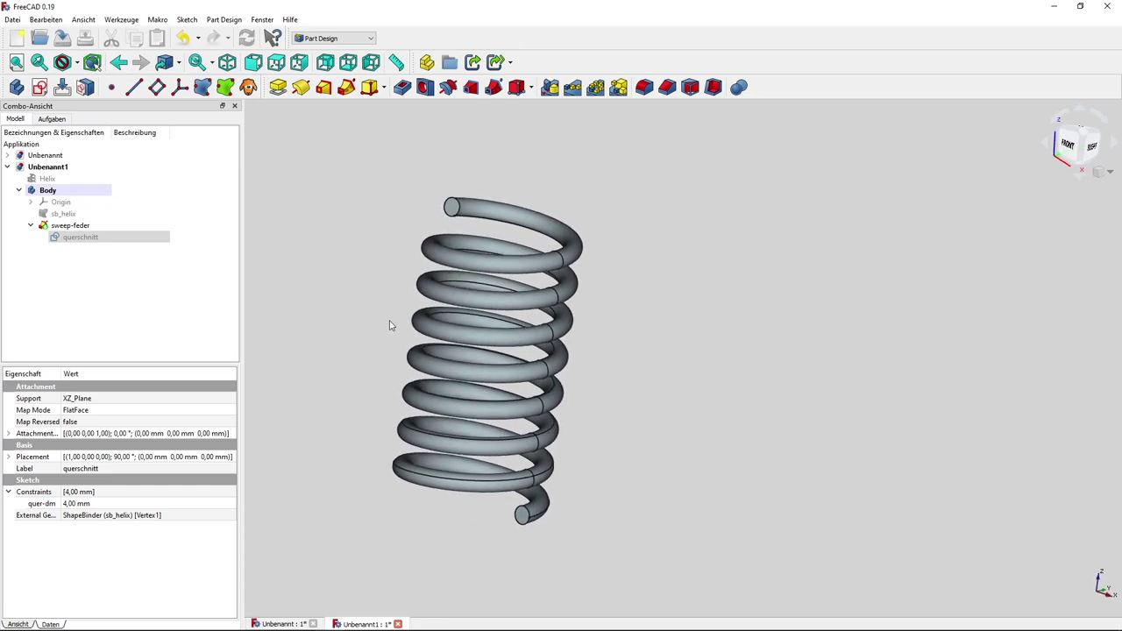
click(253, 63)
middle_drag(405, 290, 384, 229)
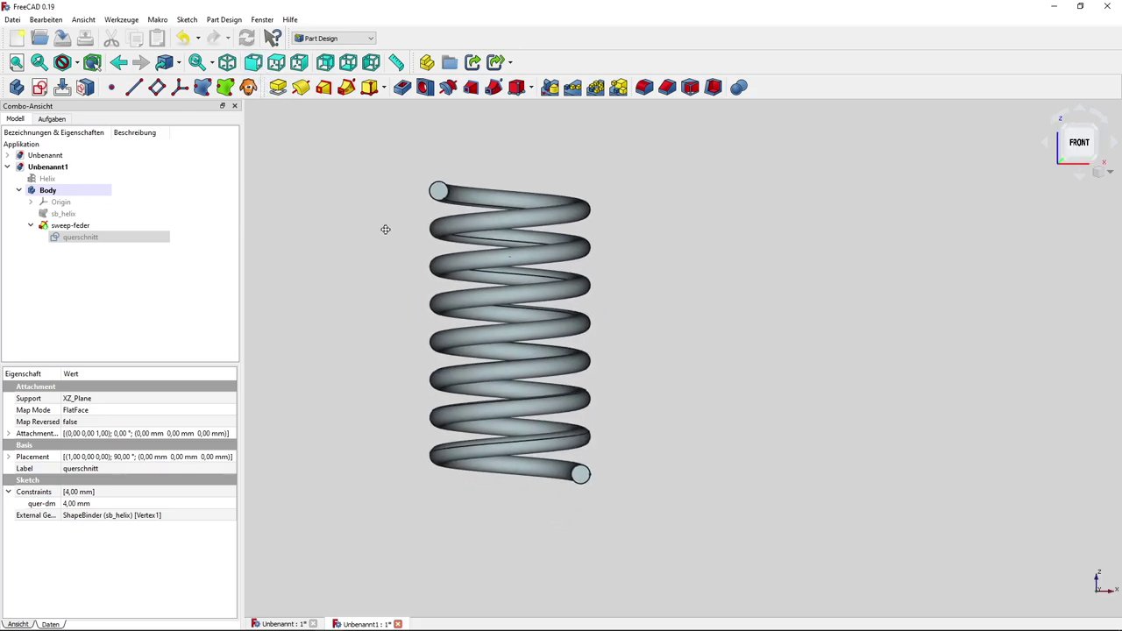
click(101, 203)
scroll(356, 260, down, 4)
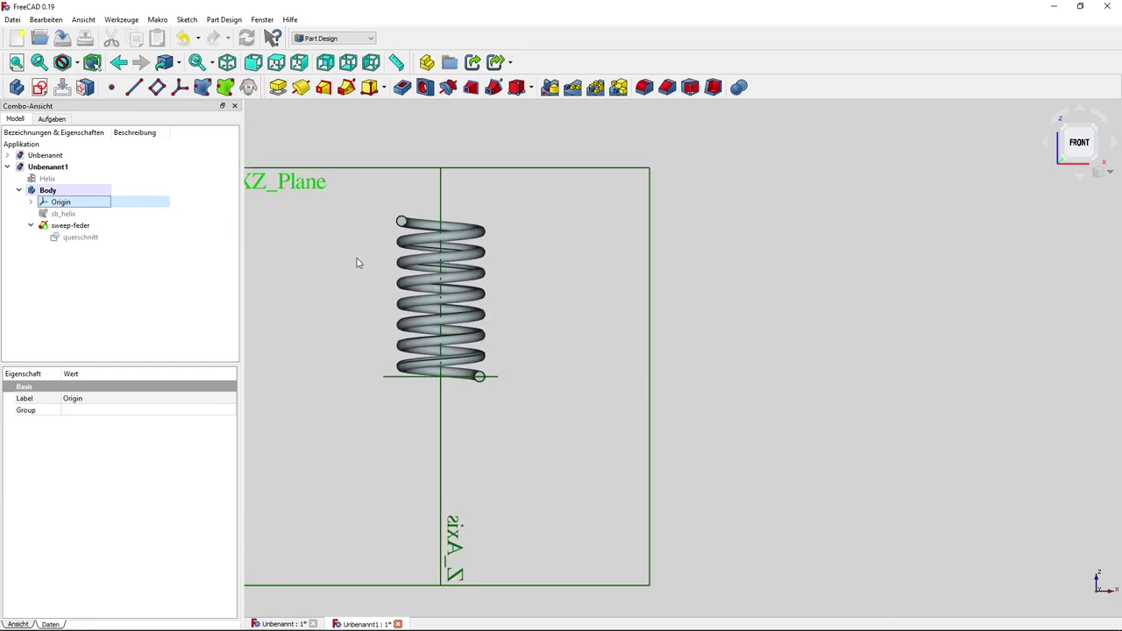
click(344, 178)
click(281, 200)
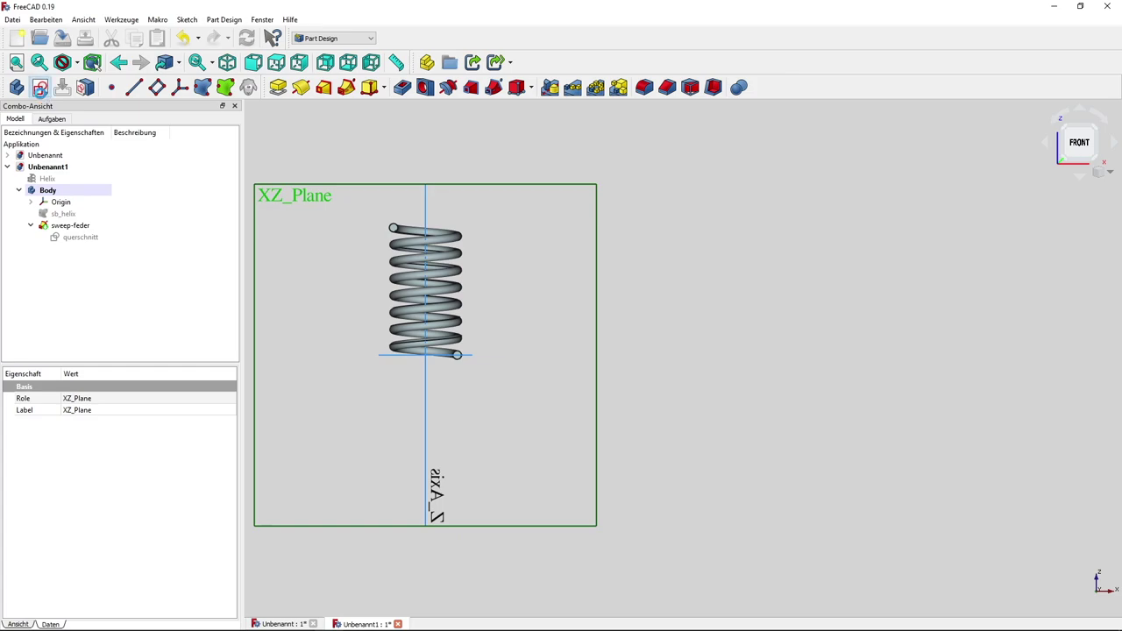
Sketch on the XZ_Plane two rectangles, one below the spring and one across its top
click(40, 90)
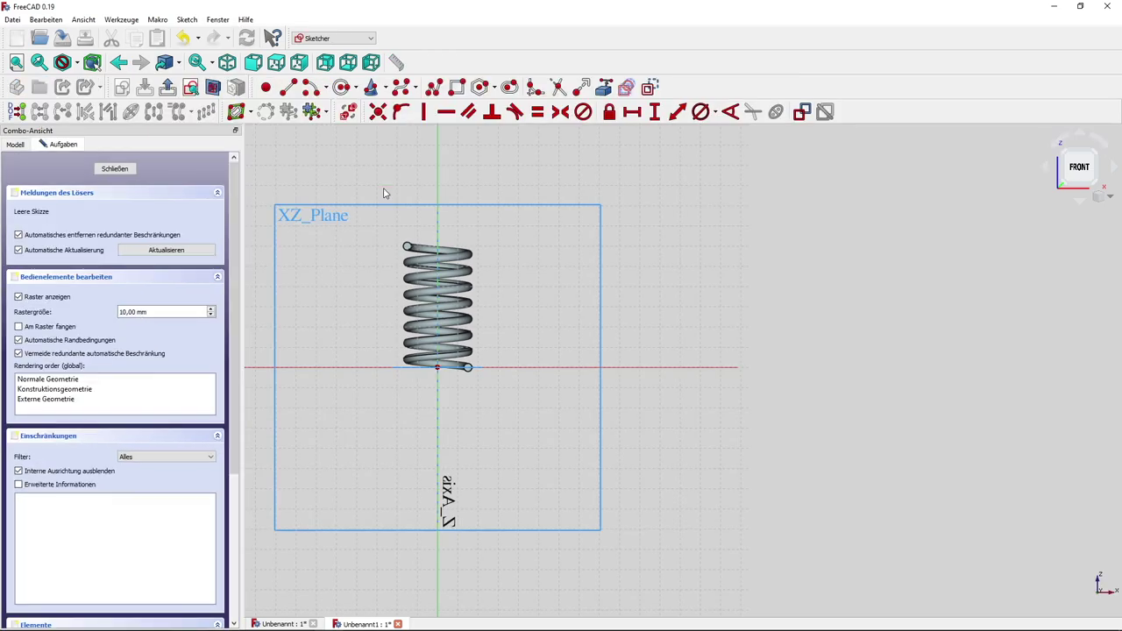
scroll(583, 276, up, 2)
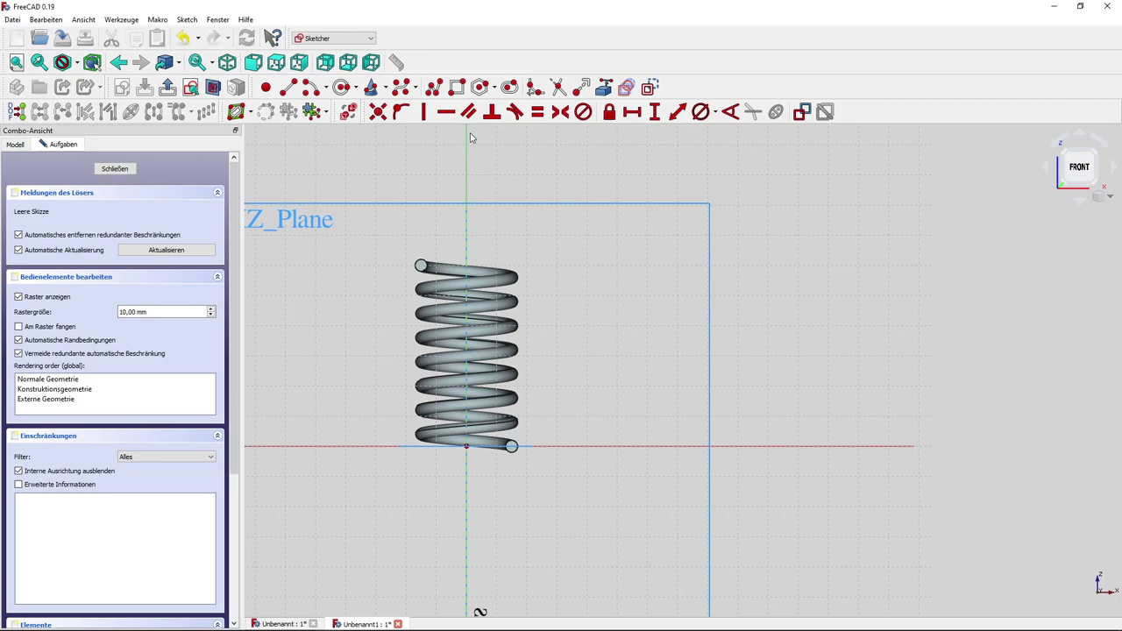
click(457, 87)
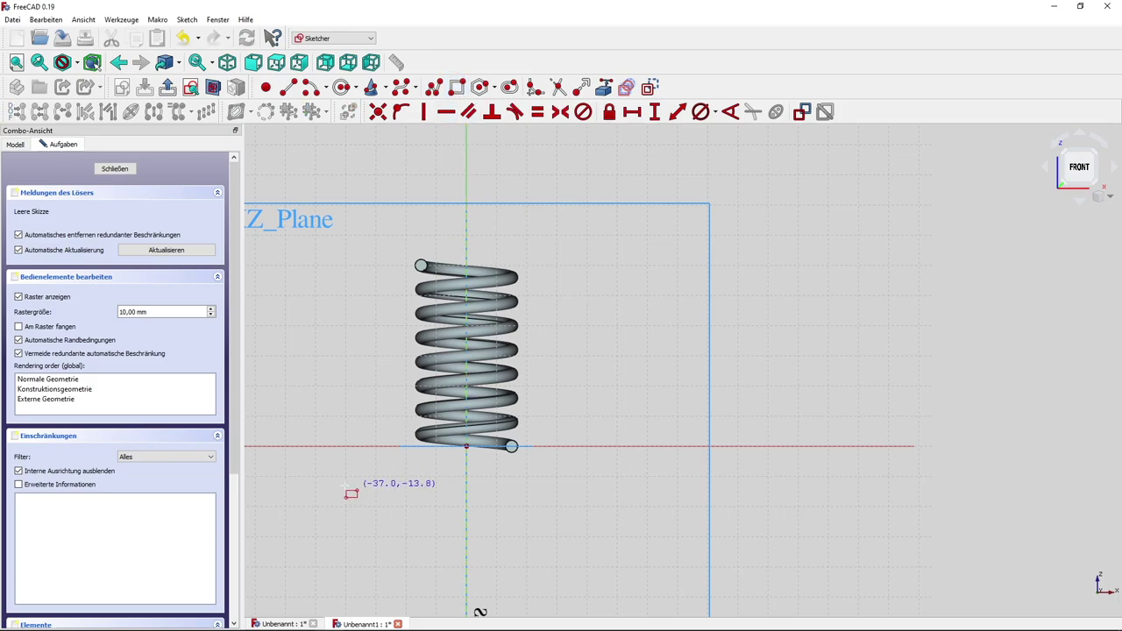
click(281, 449)
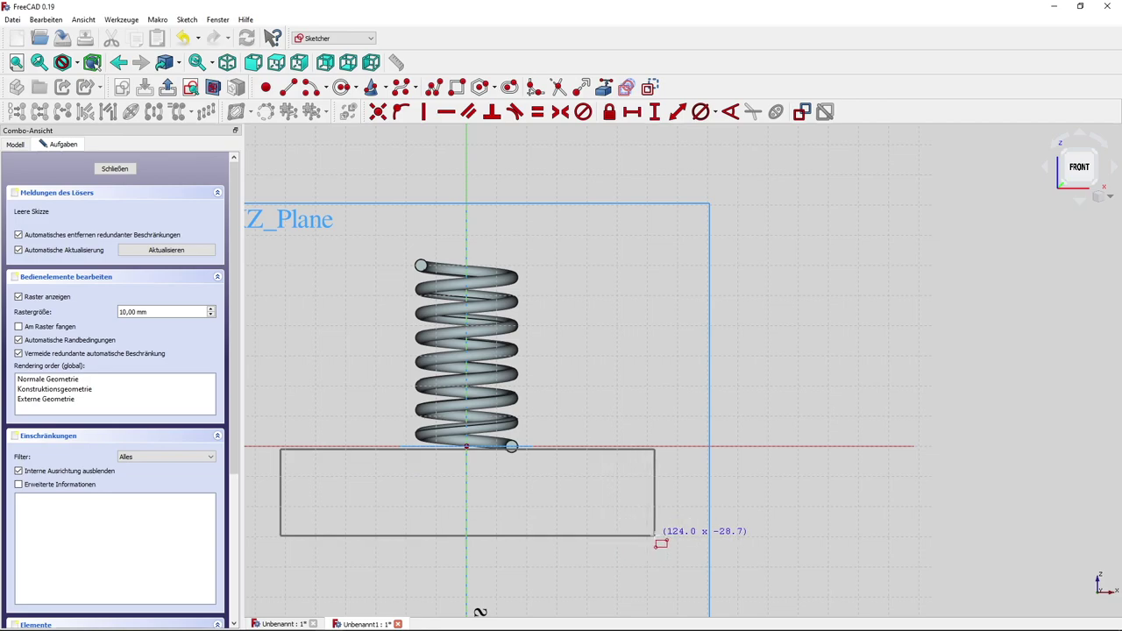
click(658, 532)
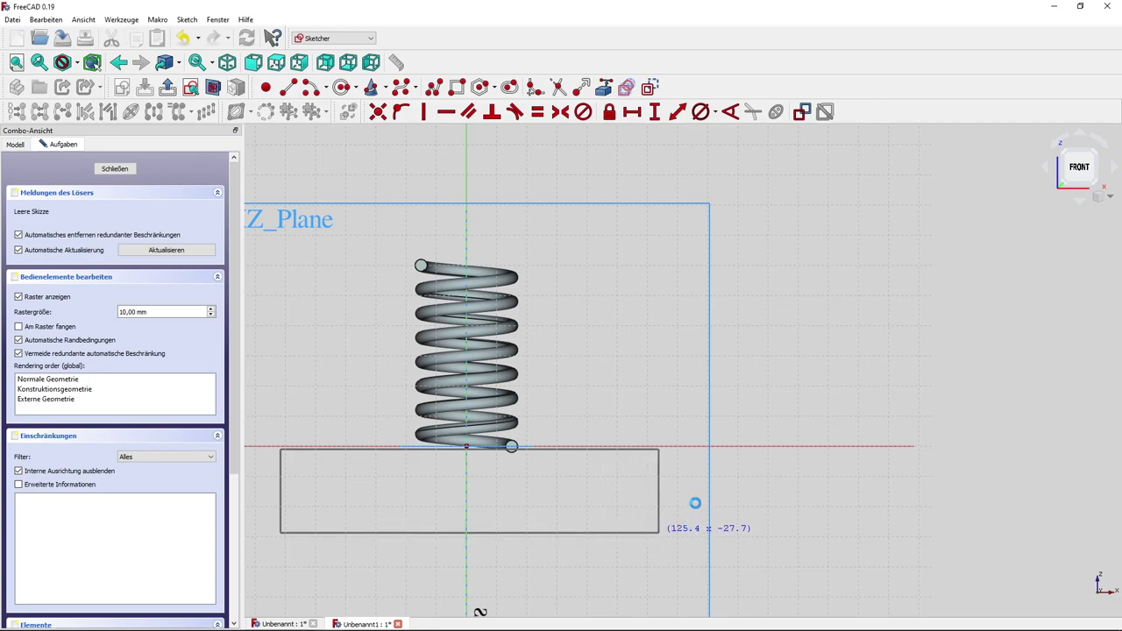
click(267, 179)
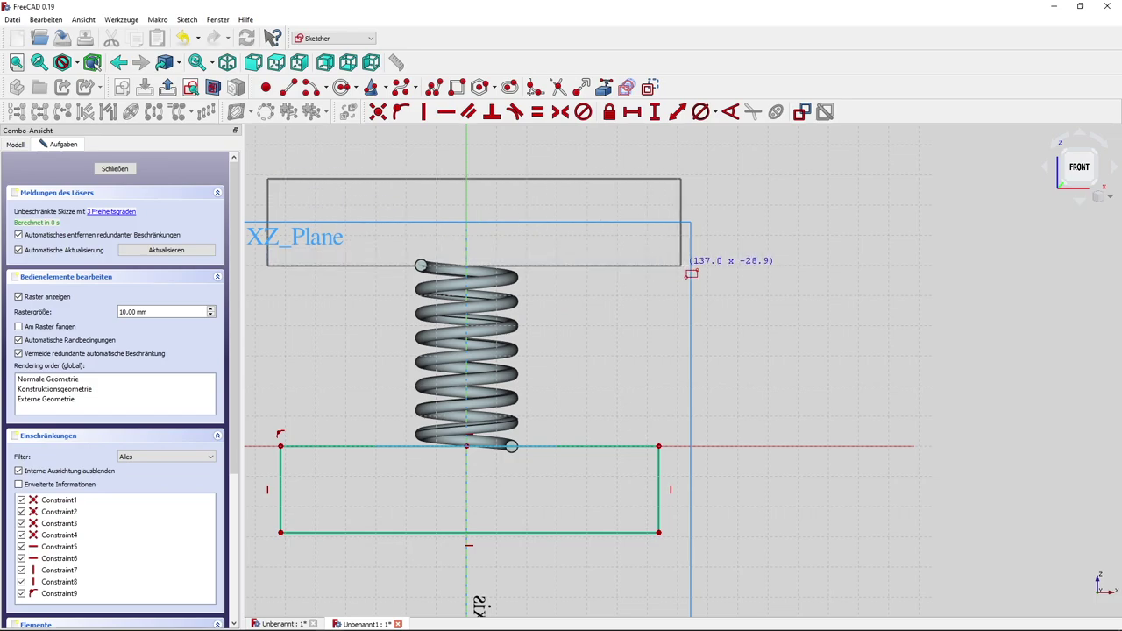
click(690, 265)
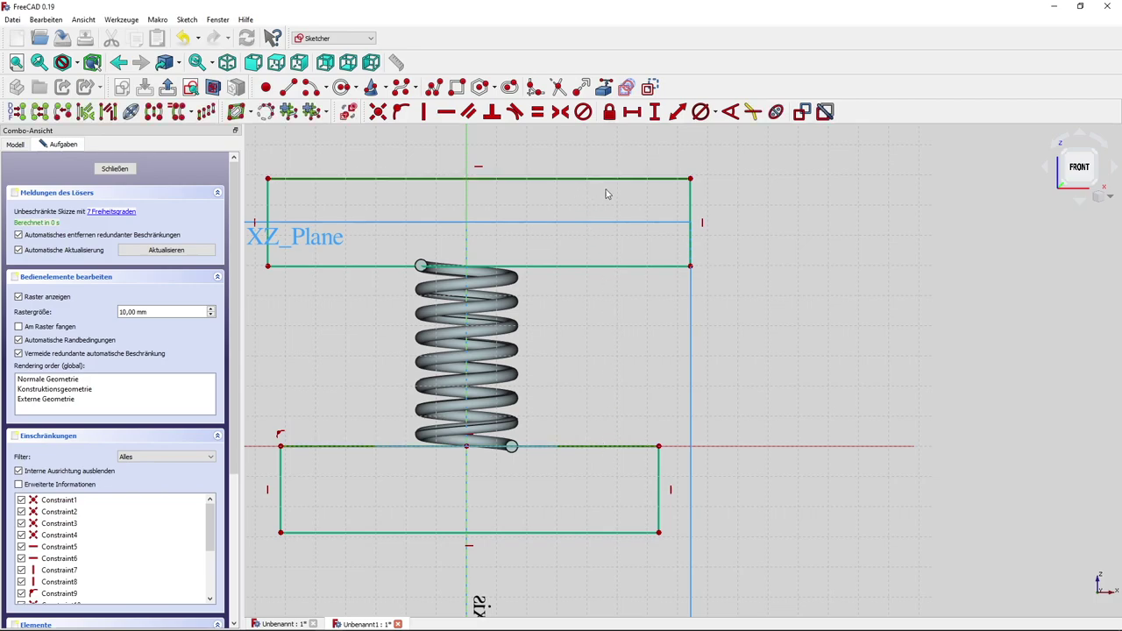
Constrain the two rectangles to equal widths and equal heights
click(537, 112)
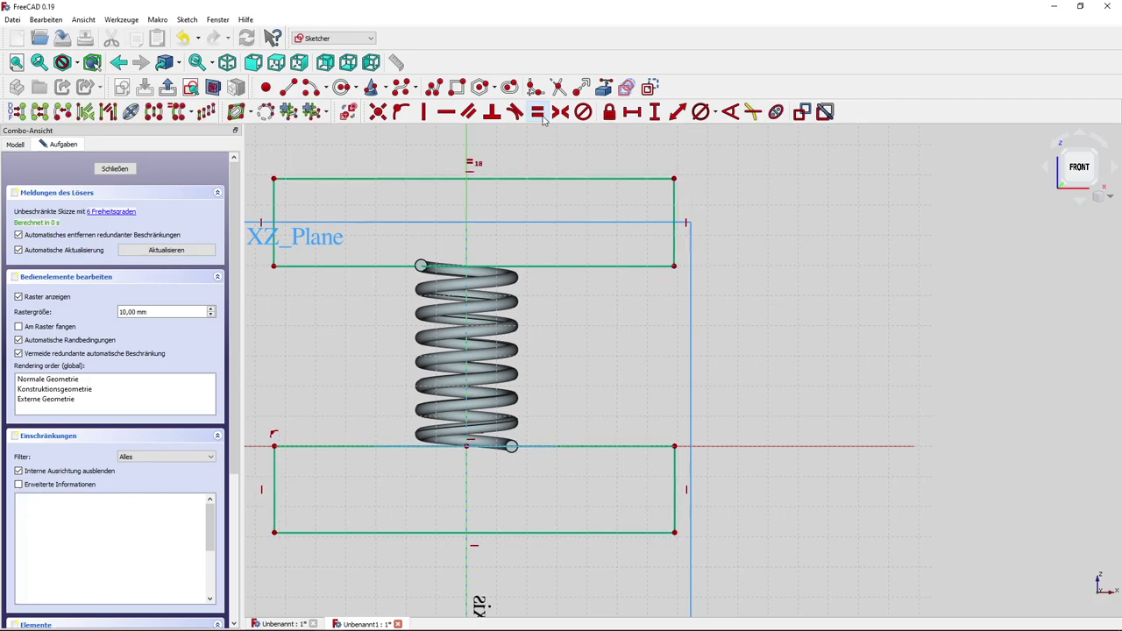
click(674, 254)
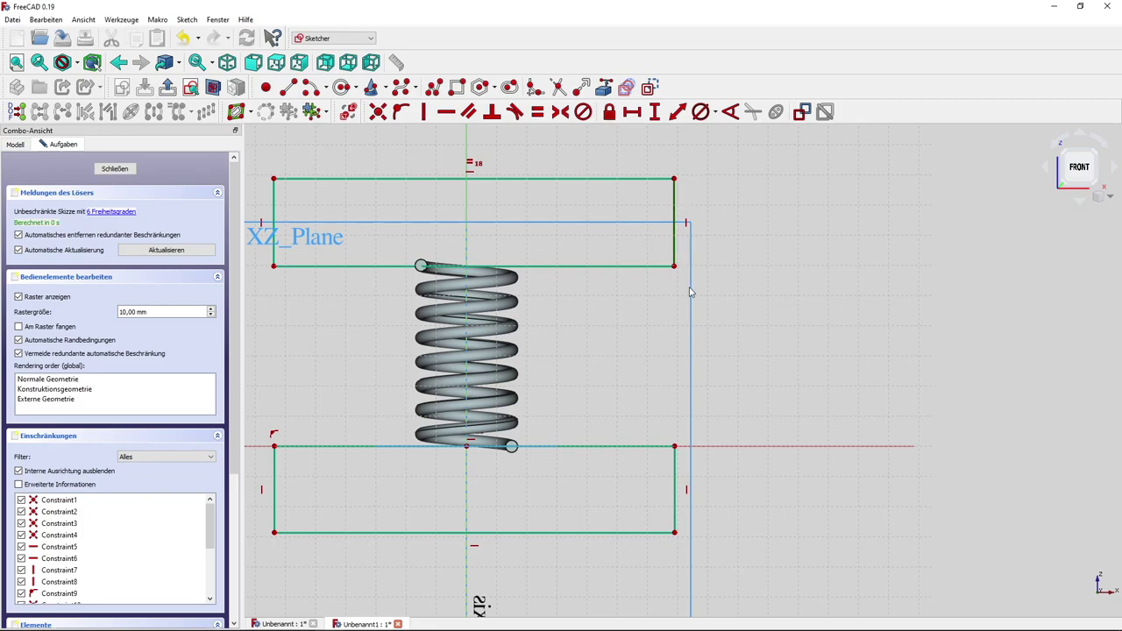
click(674, 457)
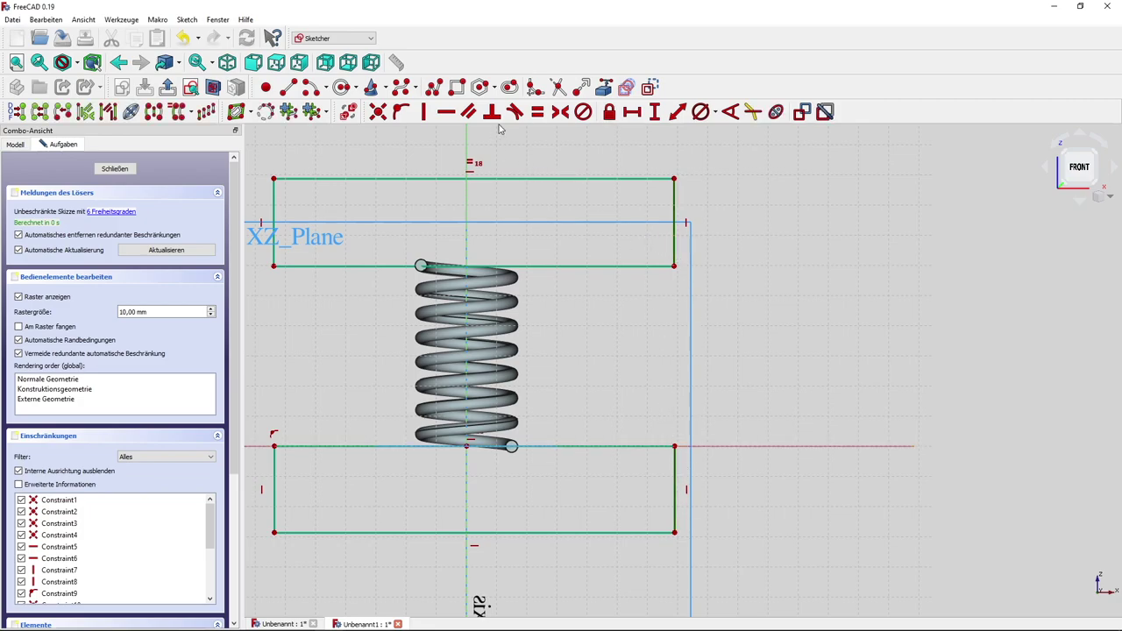
click(539, 114)
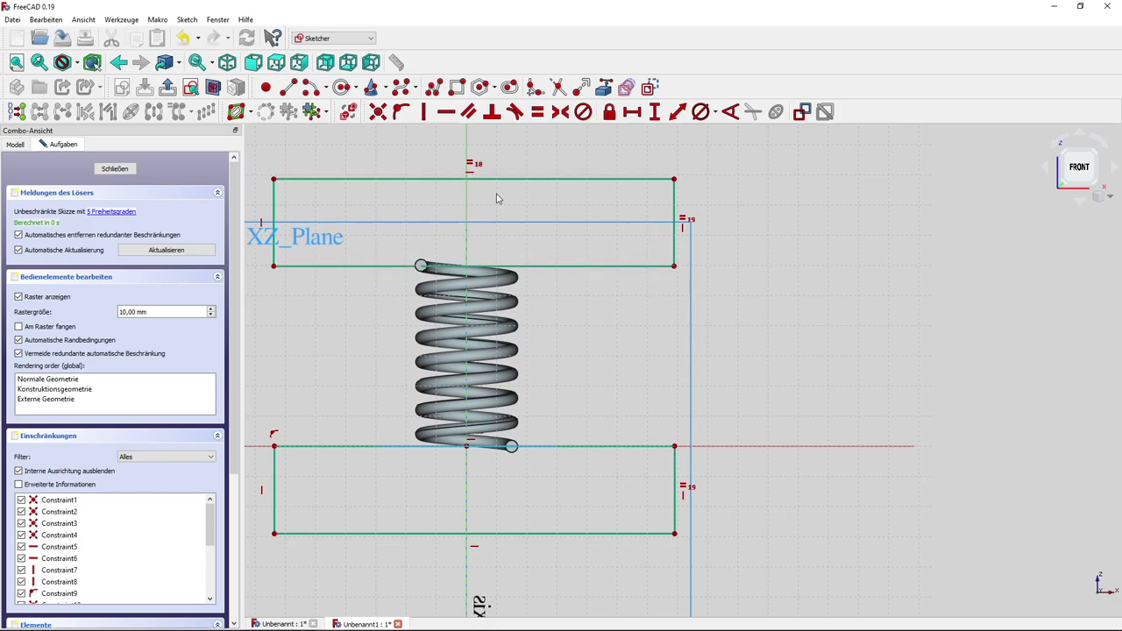
Make both rectangles symmetric about the sketch's vertical axis
click(275, 180)
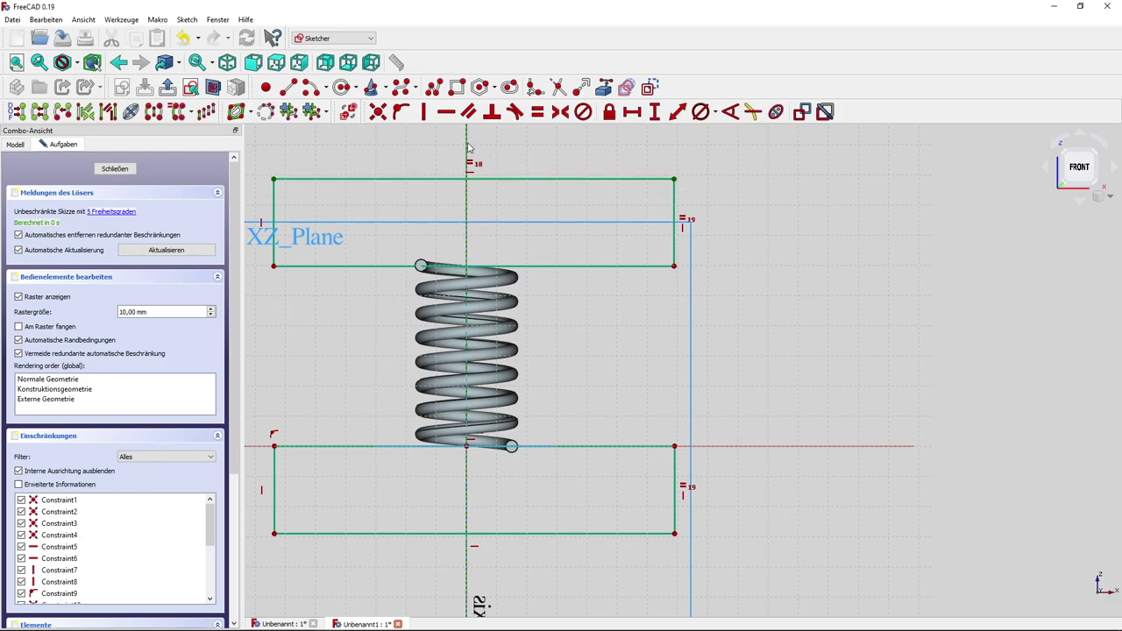
click(559, 111)
click(275, 447)
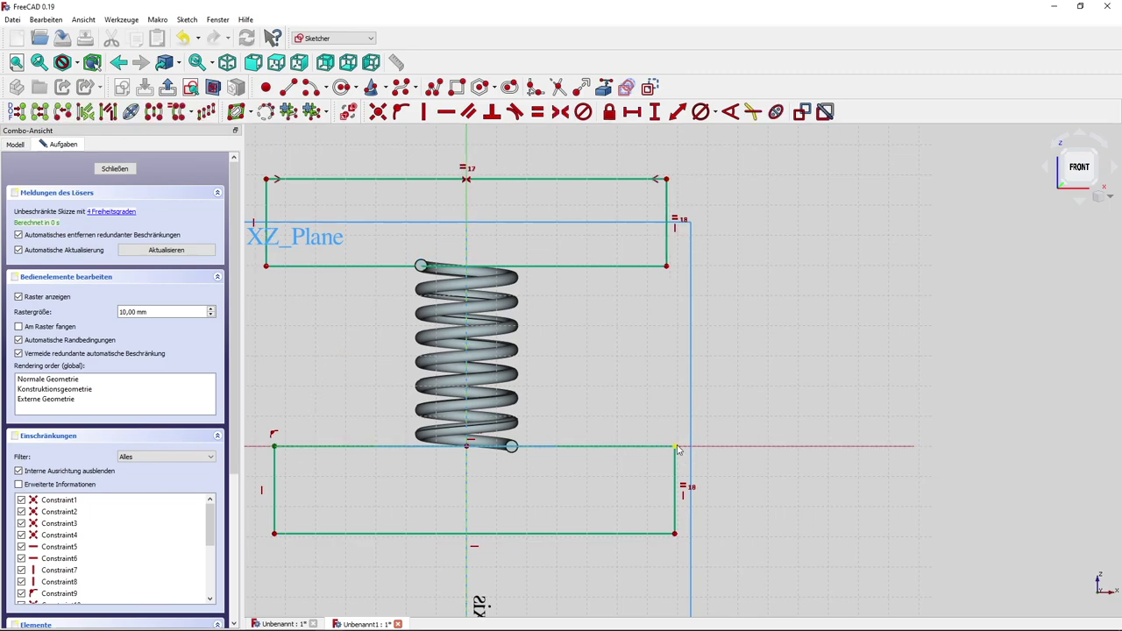
click(466, 145)
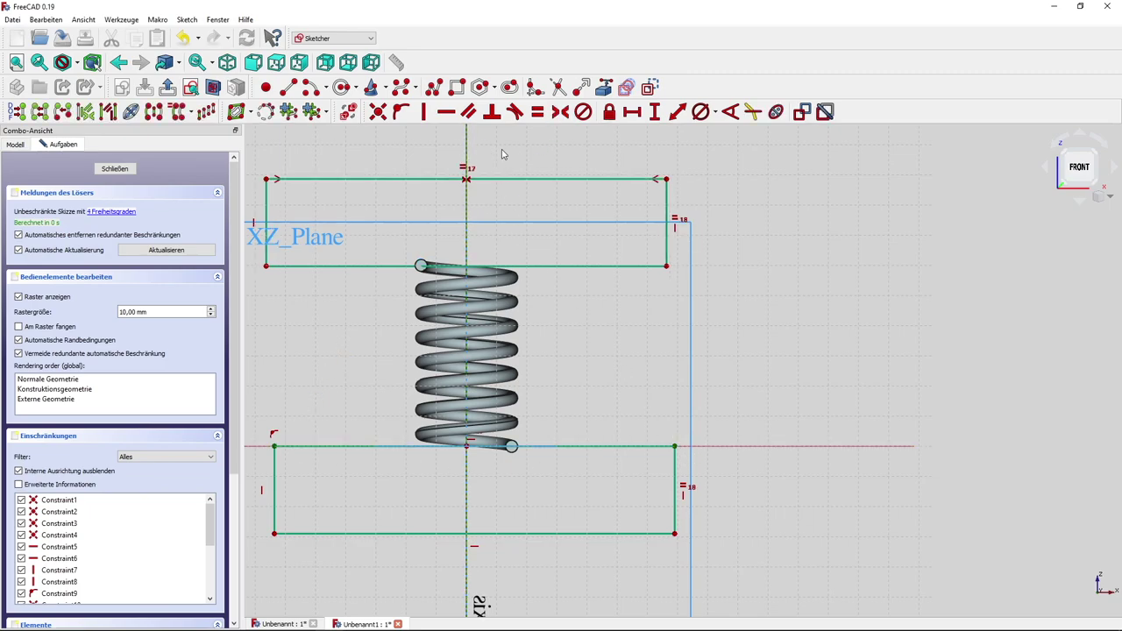
click(559, 112)
Dimension the top rectangle's height to 30 mm and the gap between rectangles to 60 mm
click(654, 111)
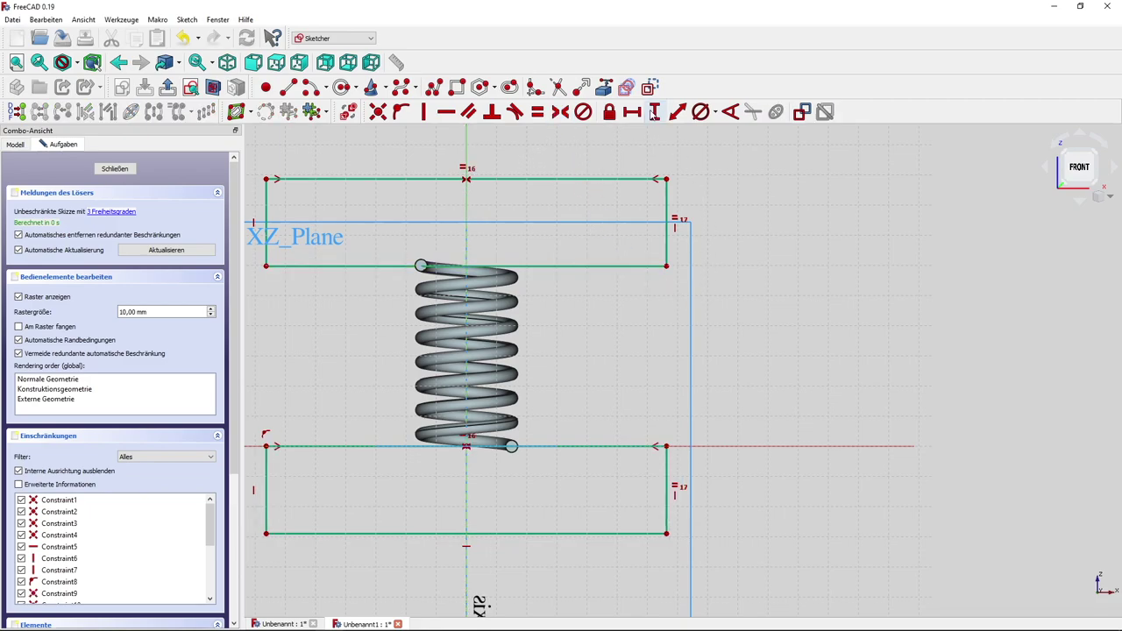
click(667, 207)
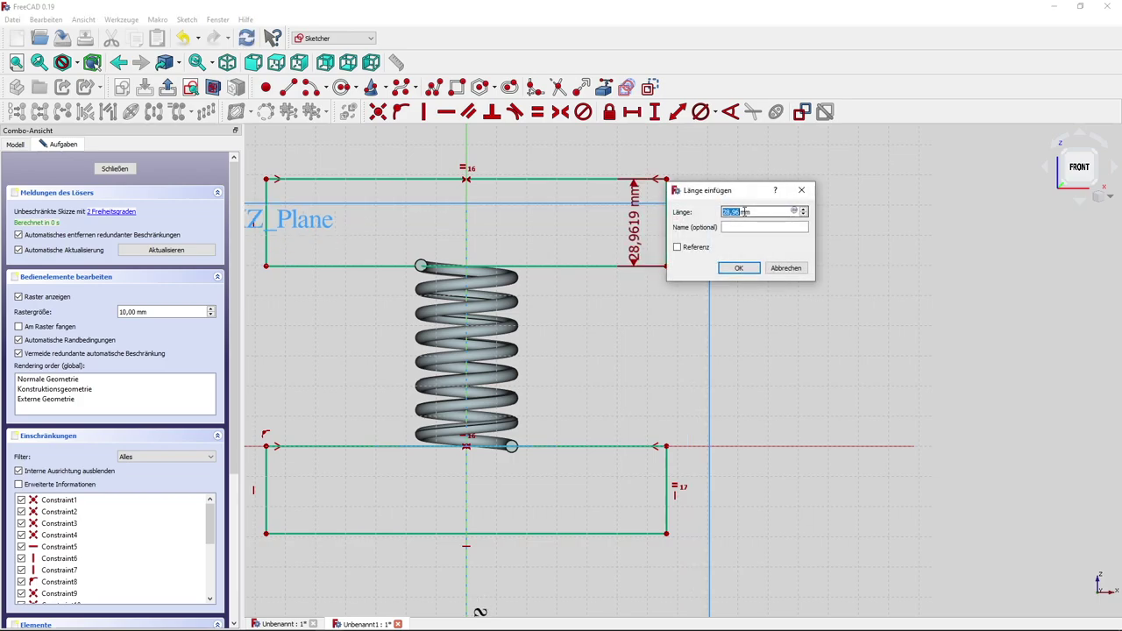
key(Return)
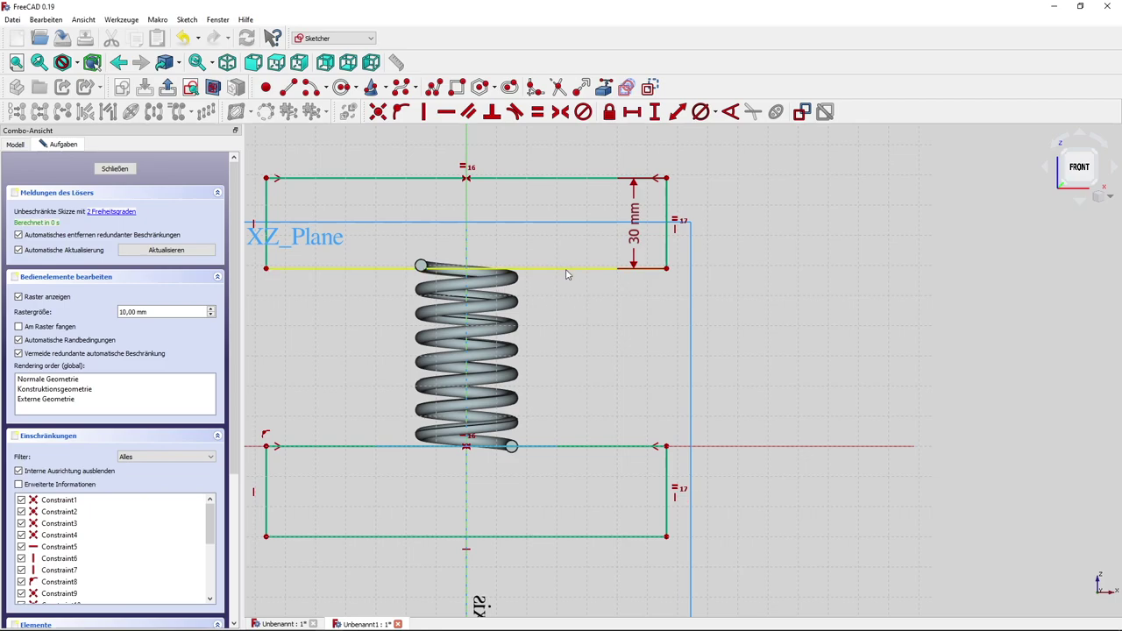
click(655, 112)
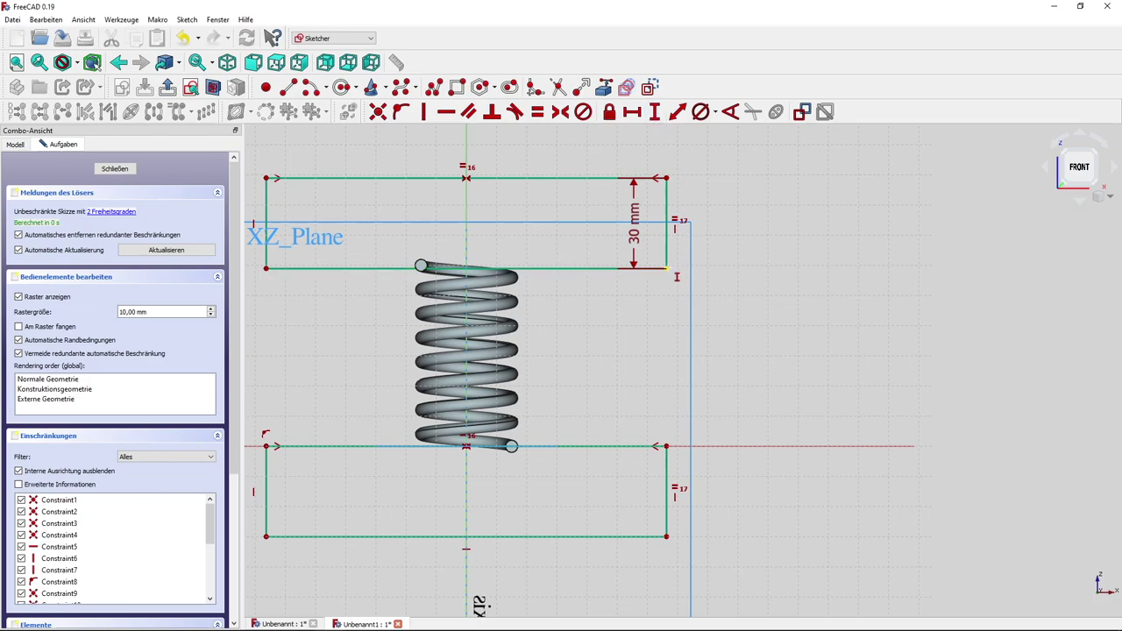
click(667, 269)
click(666, 447)
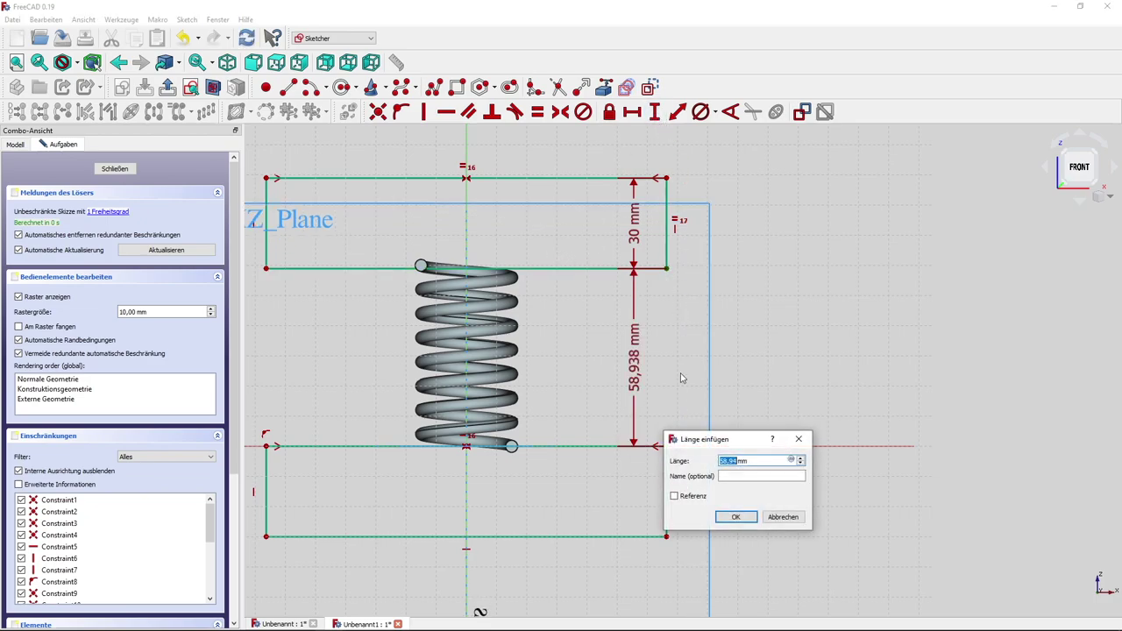
text(60)
key(Return)
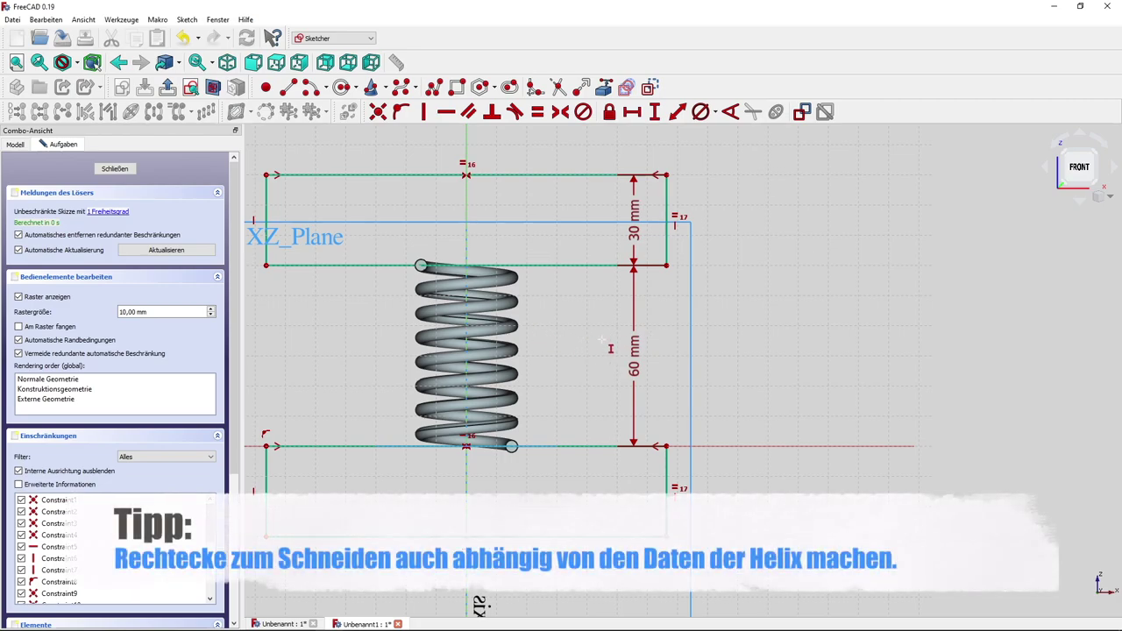
Set the bottom rectangle's width to 140 mm and close the sketch
middle_drag(561, 368, 596, 358)
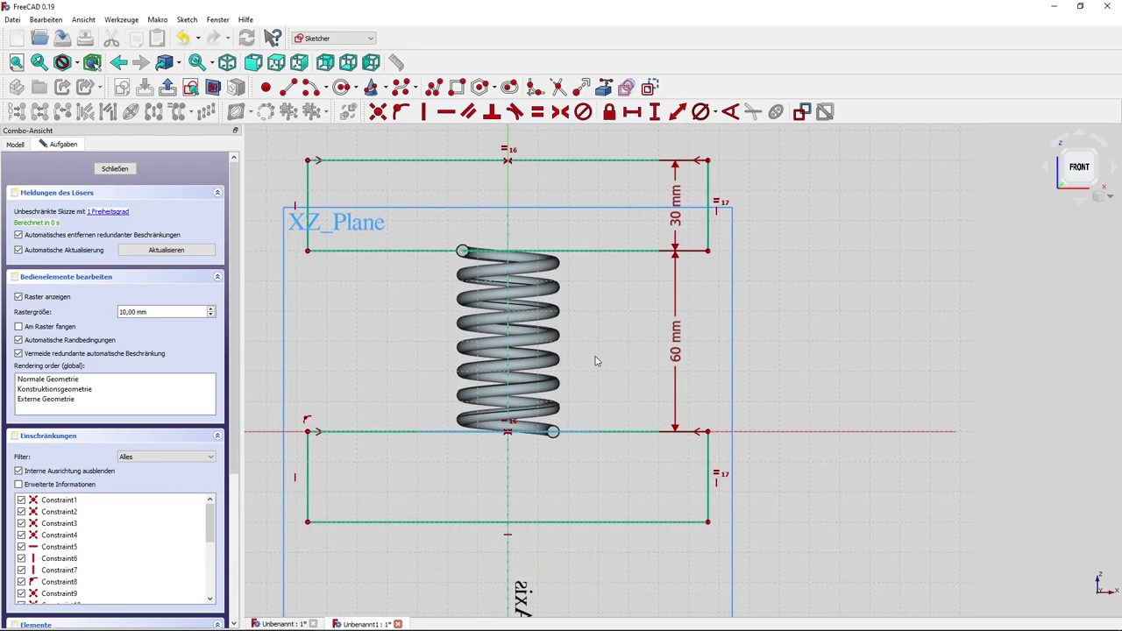
click(630, 111)
click(606, 521)
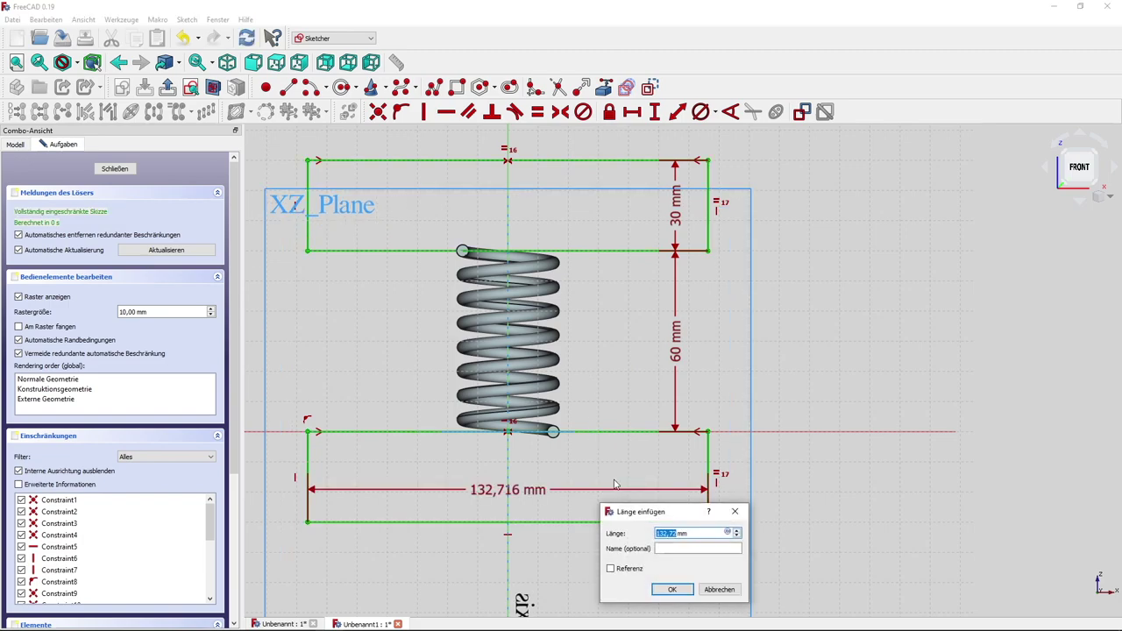
key(Return)
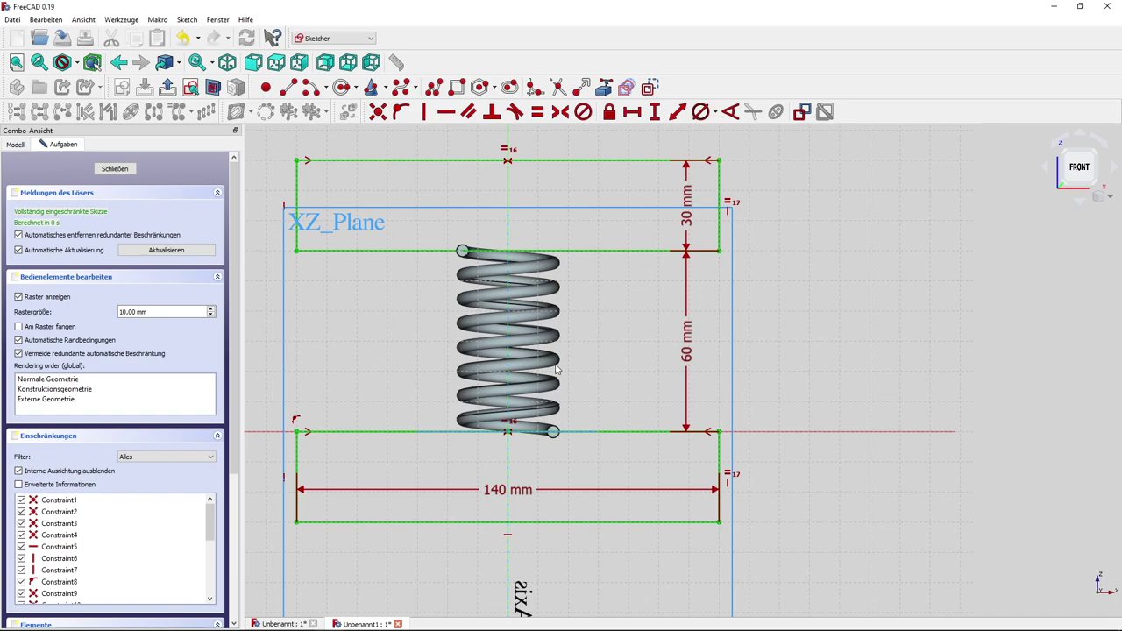
click(109, 174)
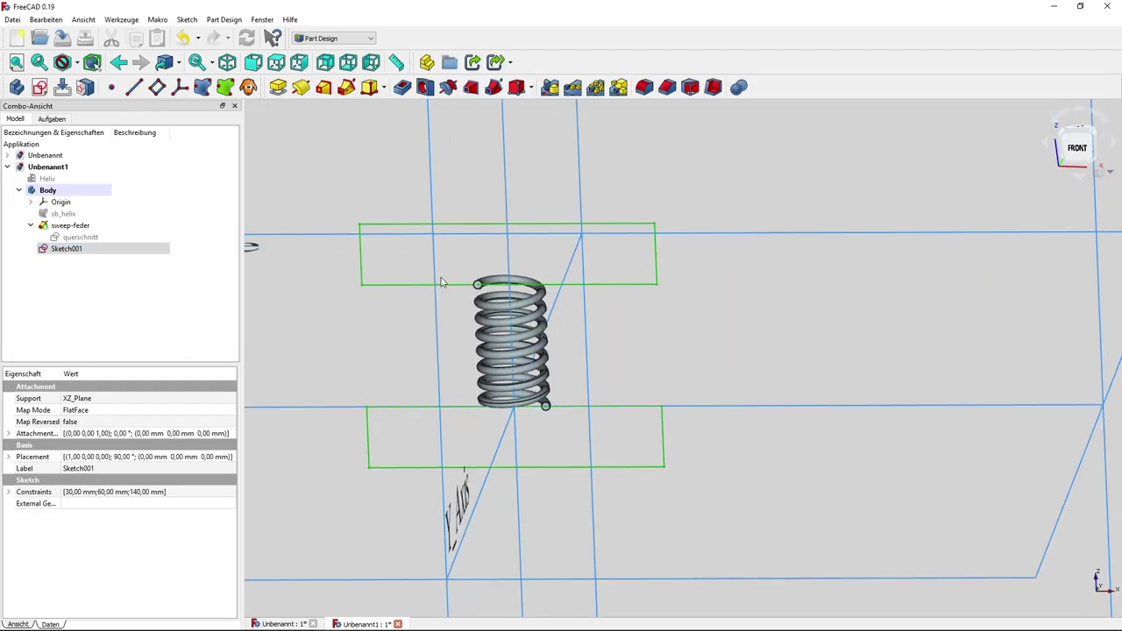
Hide the Body's origin planes and axes and recentre the spring
click(87, 201)
key(space)
mouse_move(616, 335)
middle_down()
mouse_move(659, 360)
mouse_move(606, 408)
mouse_move(669, 368)
middle_up()
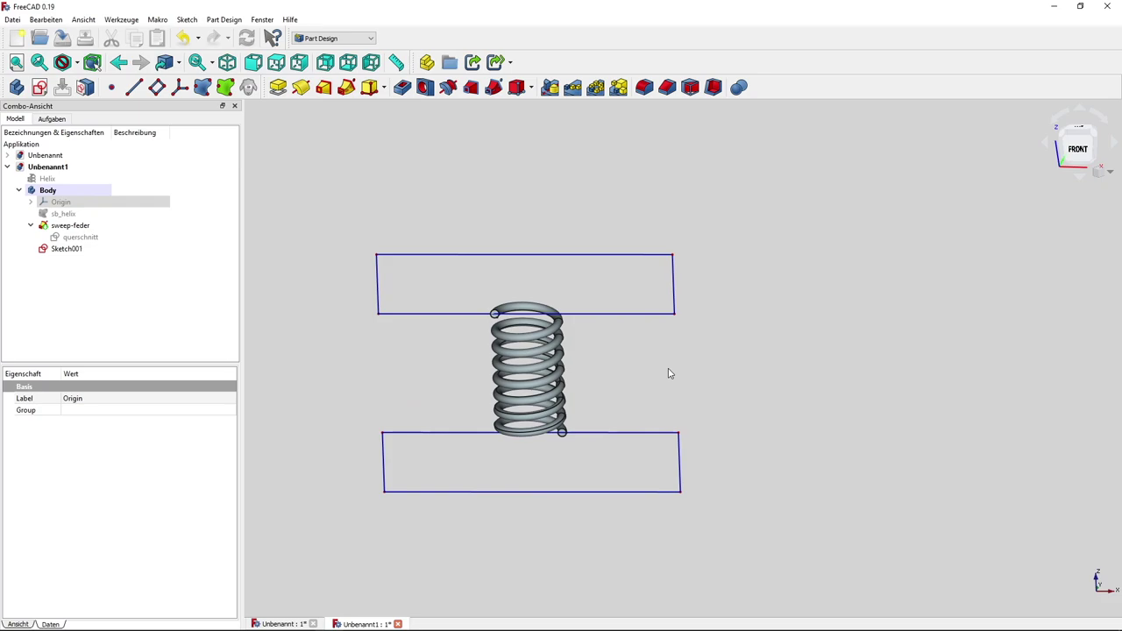
Rename Sketch001 to abschneiden and reselect it
click(76, 249)
right_click(76, 249)
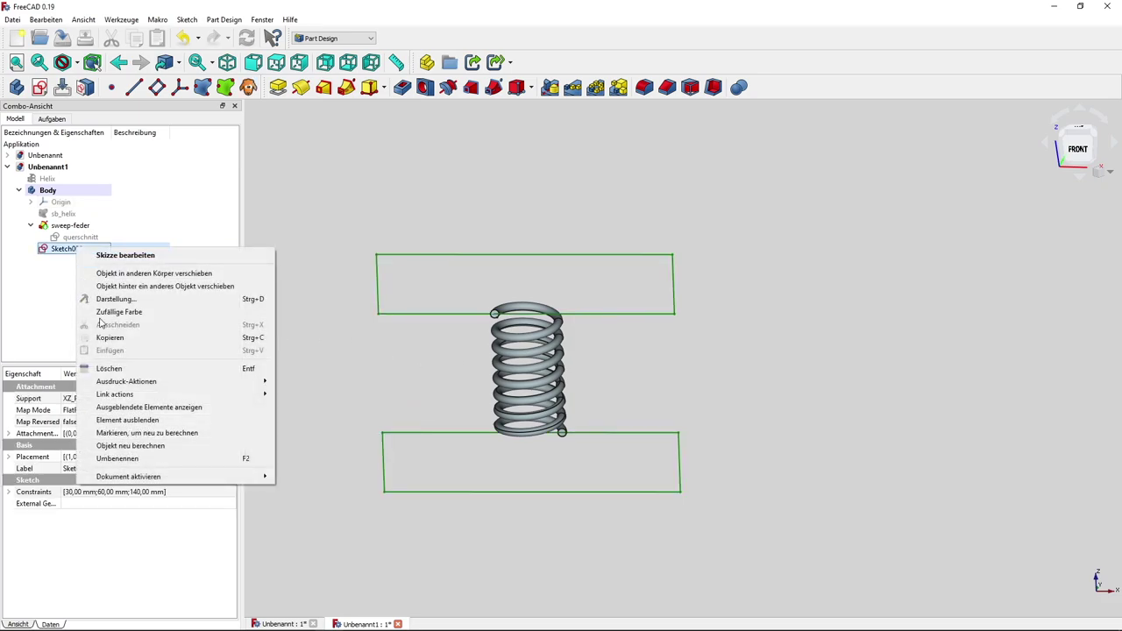
click(153, 459)
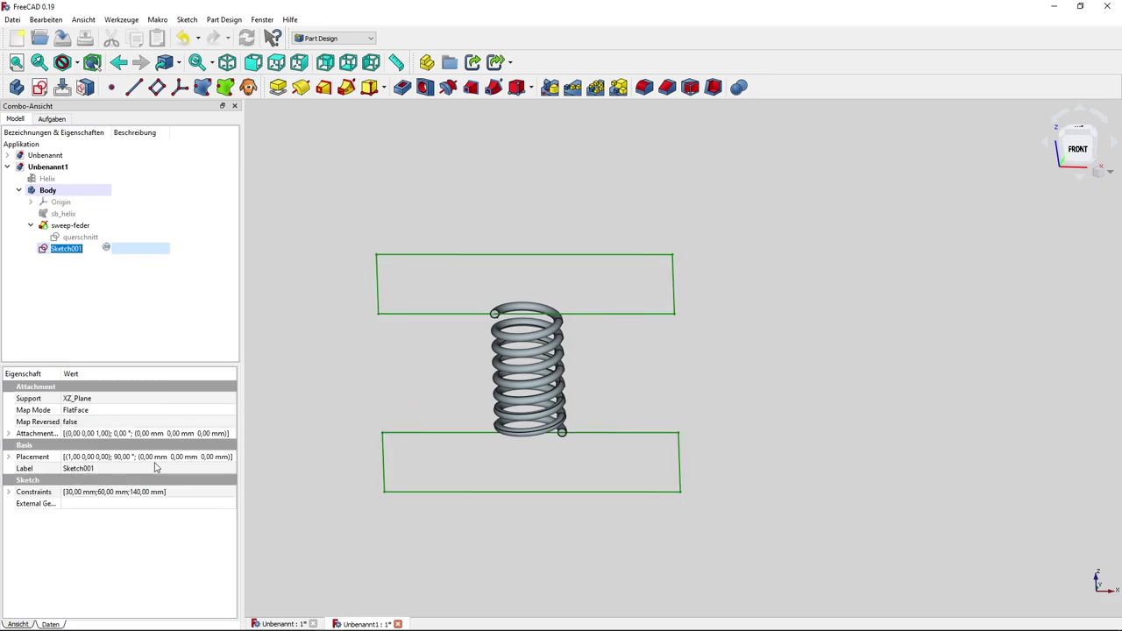
text(abschneiden)
key(Return)
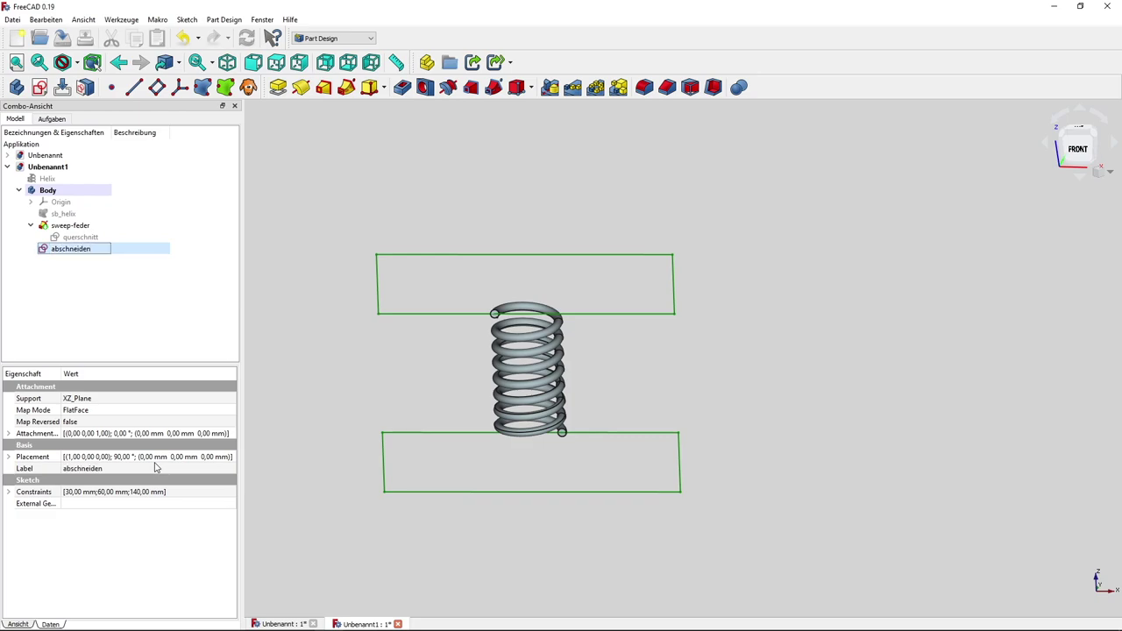
mouse_move(749, 388)
middle_down()
mouse_move(751, 363)
mouse_move(736, 388)
middle_up()
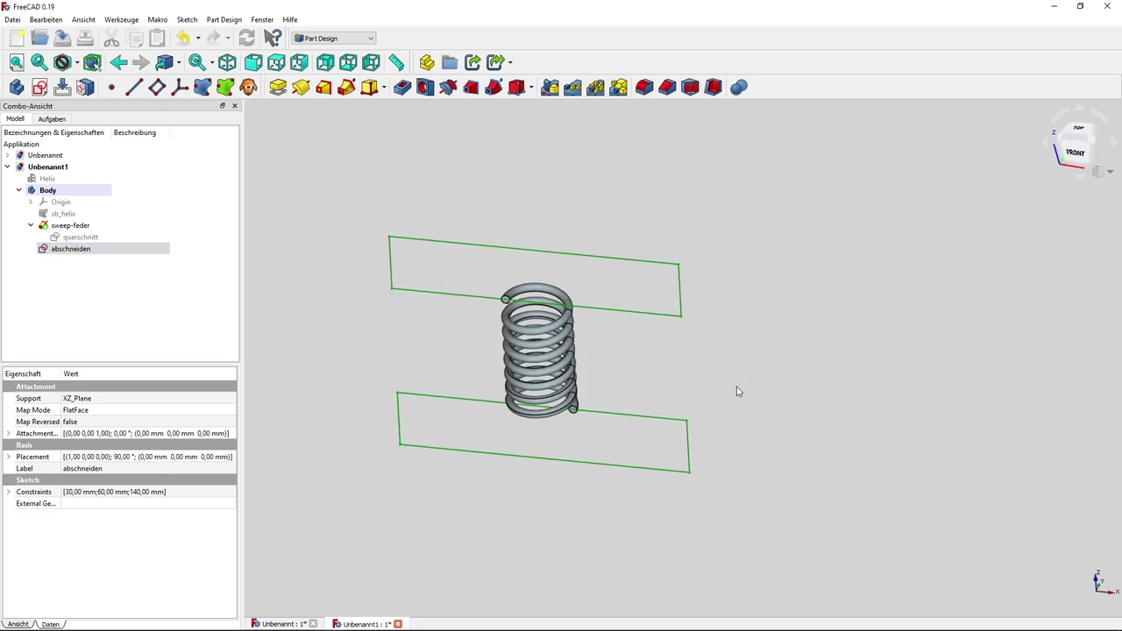
click(403, 343)
click(100, 250)
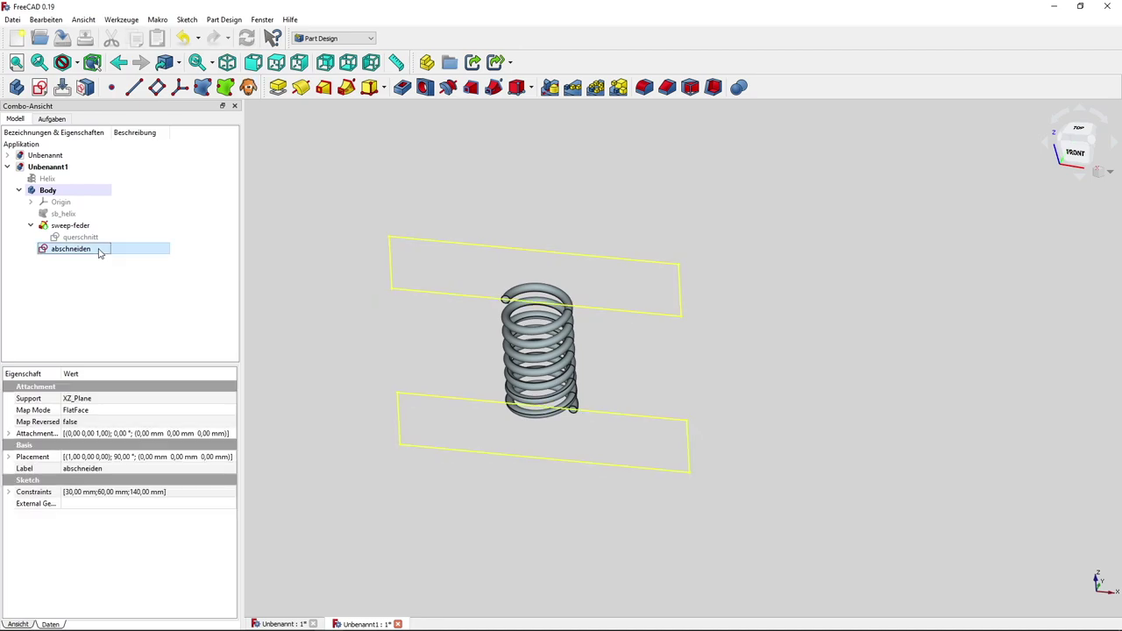
Pocket the abschneiden sketch symmetric to its plane with type Durch alles (through all)
click(402, 89)
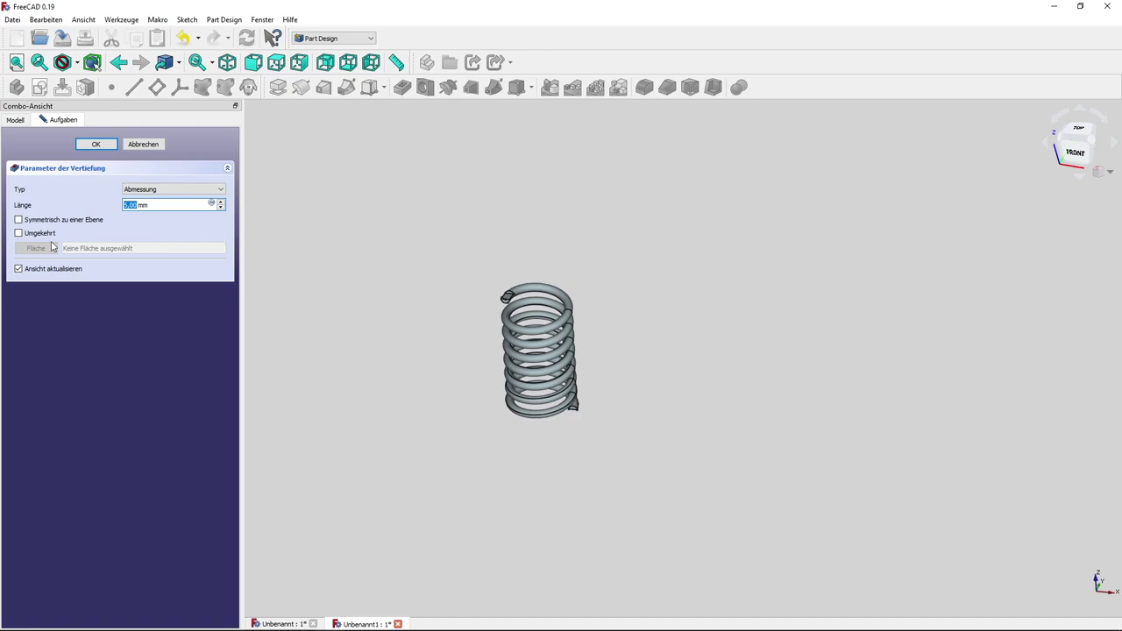
click(50, 221)
click(50, 221)
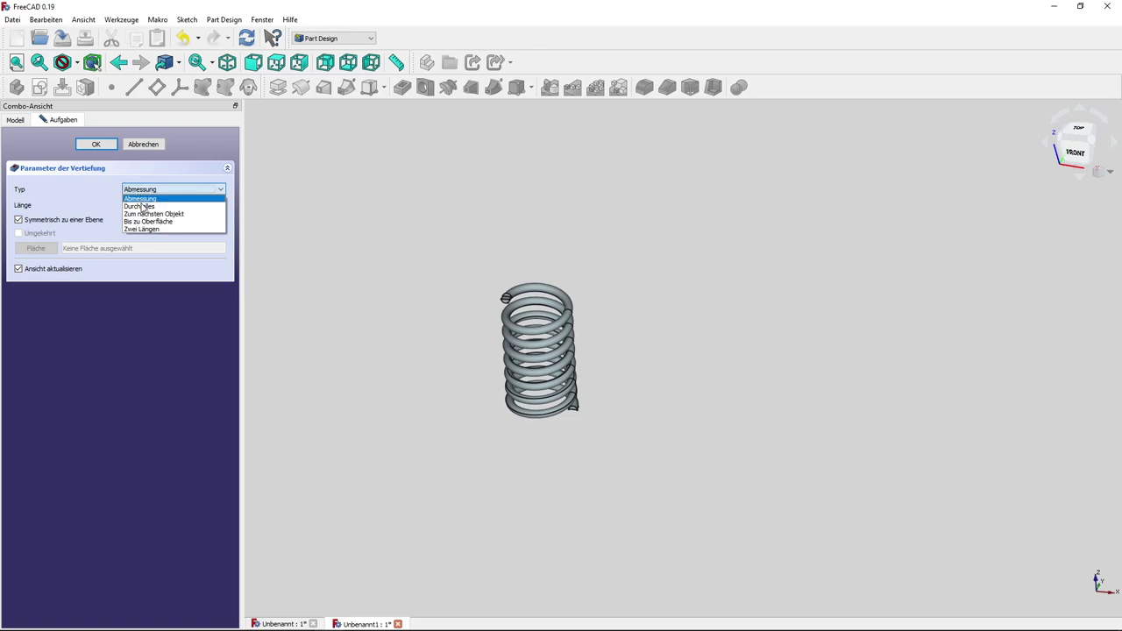
click(140, 203)
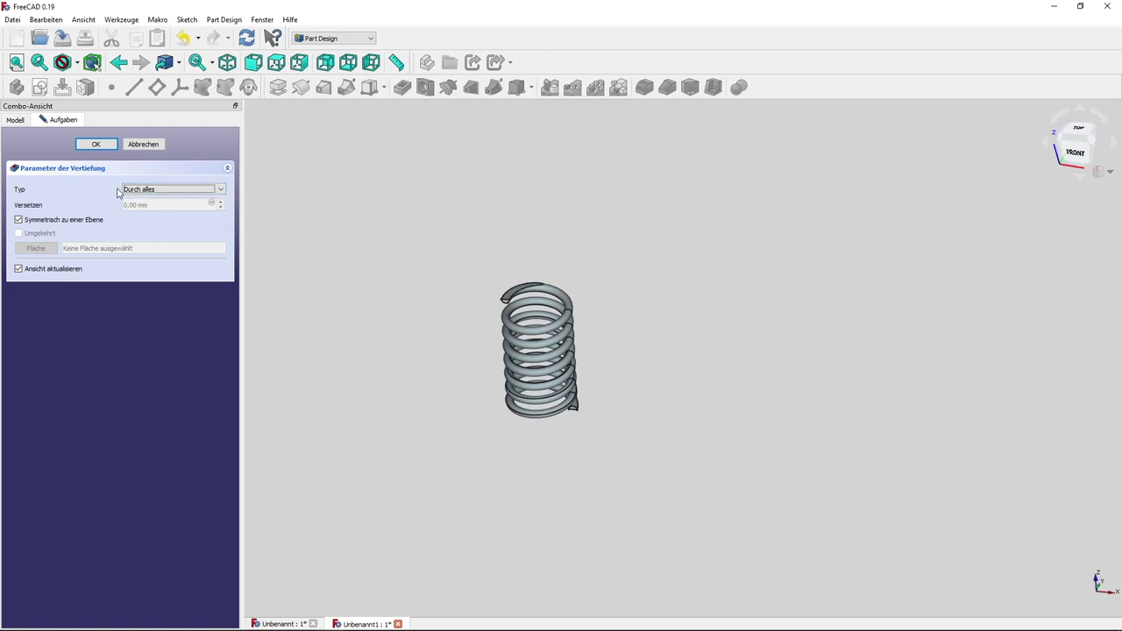
click(107, 147)
click(107, 146)
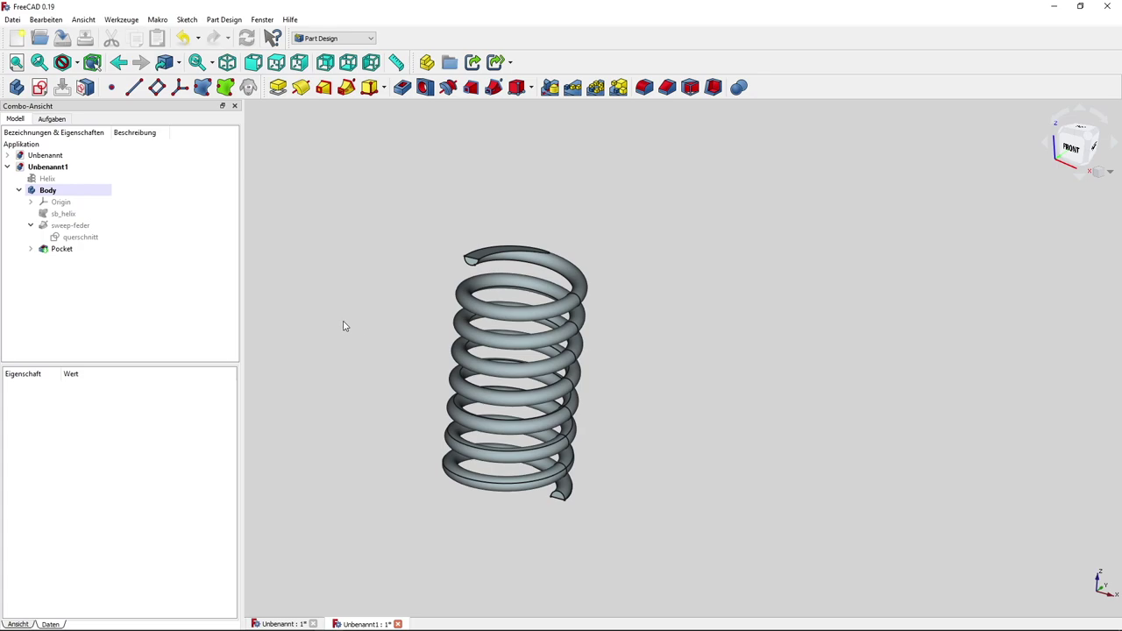
Review the Helix properties, then expand the Pocket and inspect its abschneiden sketch before closing it
click(77, 181)
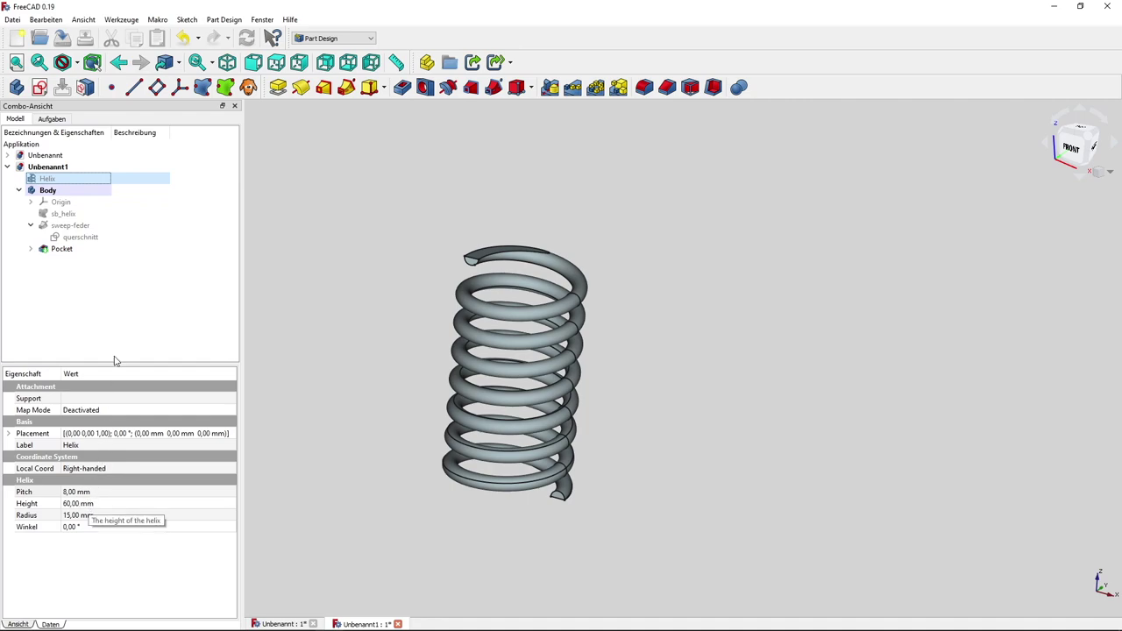
click(31, 249)
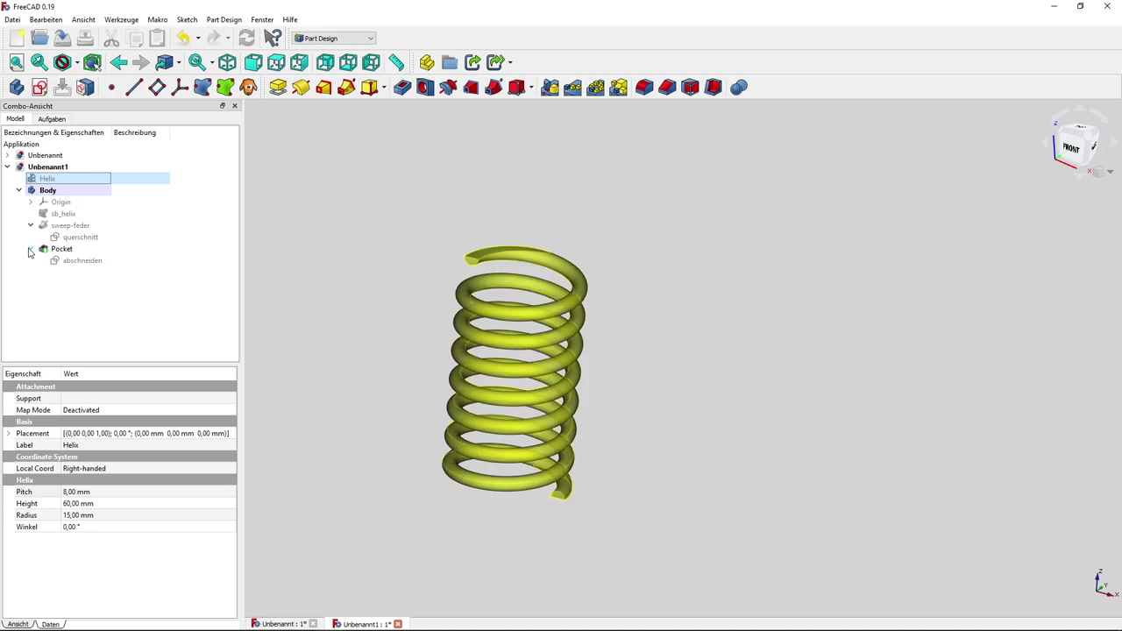
double_click(82, 260)
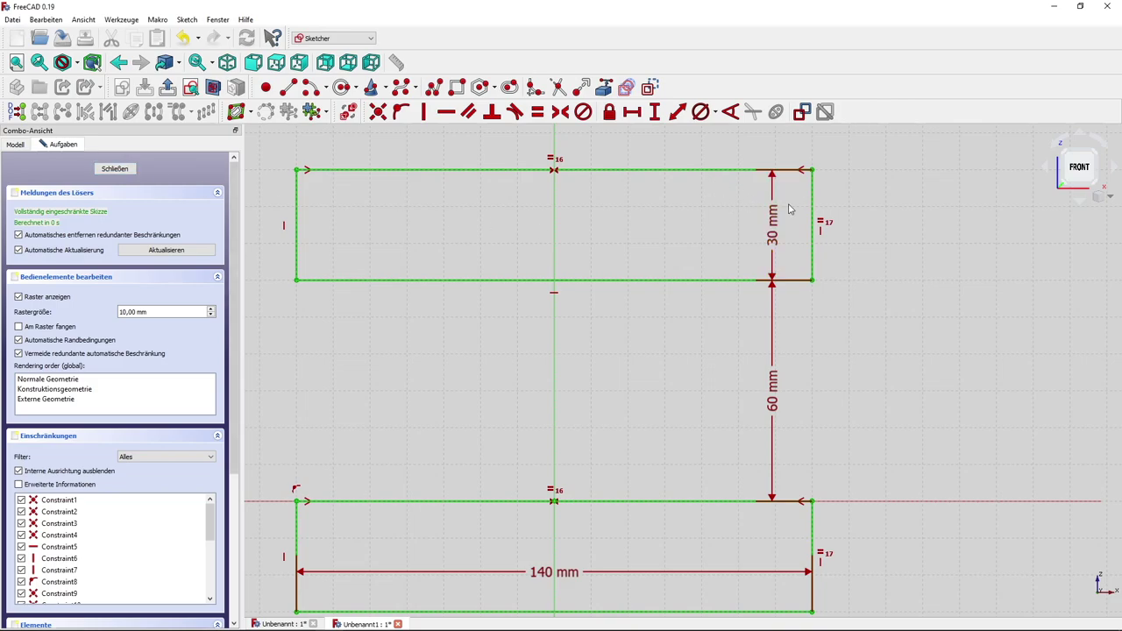
click(122, 168)
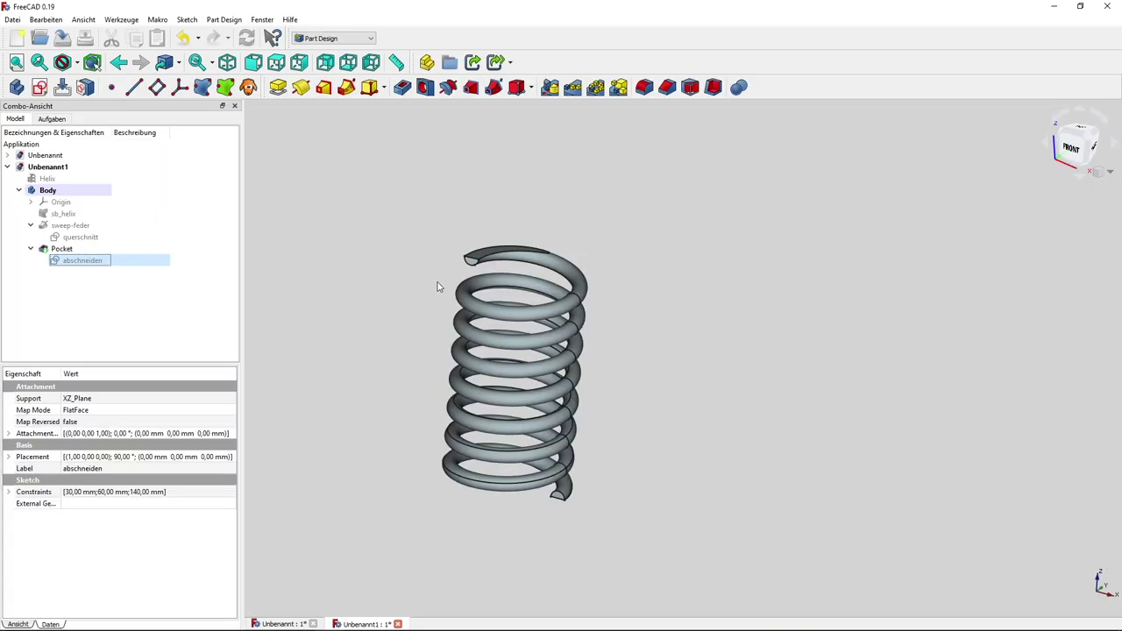
mouse_move(679, 403)
middle_down()
mouse_move(724, 301)
mouse_move(641, 386)
mouse_move(713, 385)
mouse_move(751, 415)
mouse_move(733, 406)
mouse_move(771, 395)
mouse_move(699, 401)
mouse_move(593, 301)
mouse_move(716, 306)
mouse_move(677, 308)
middle_up()
scroll(712, 396, up, 2)
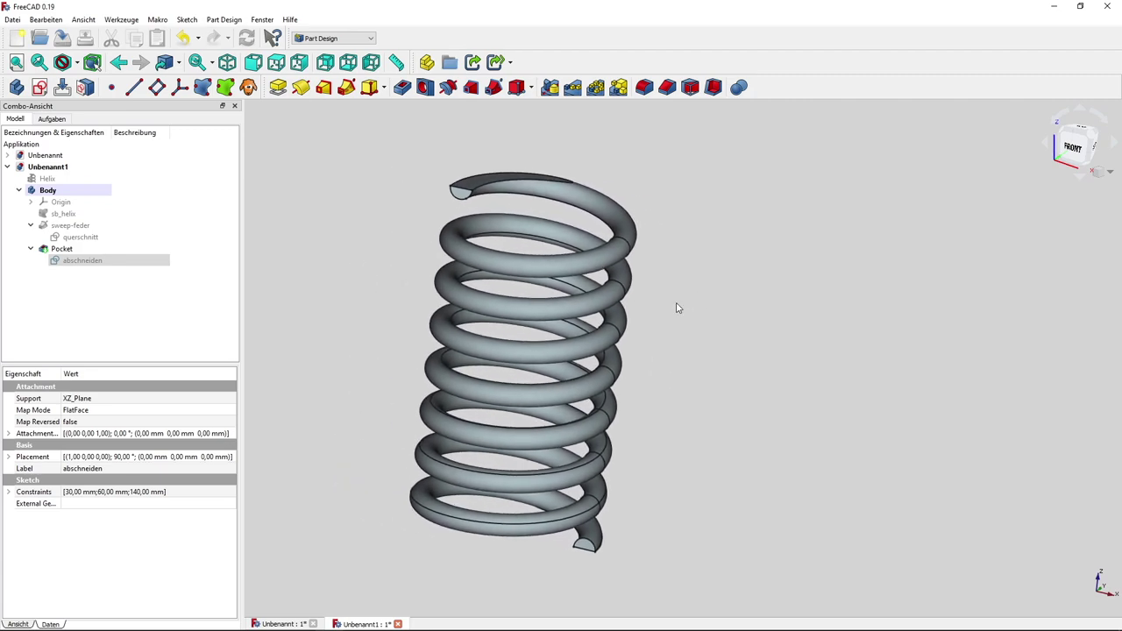